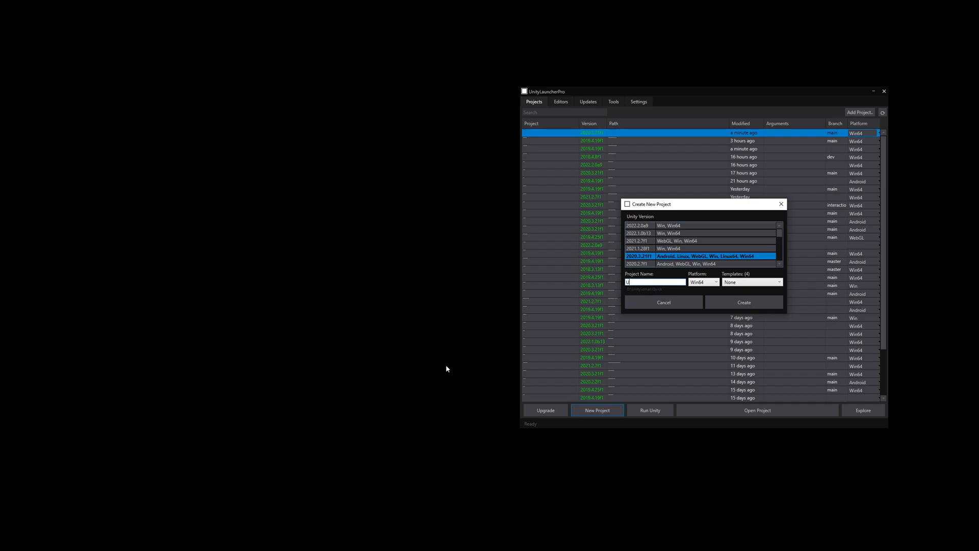
Step: Name the new Unity 2020.3.21f1 project UniStormPluginTest and create it
type("StormPluginTEst")
key("Return")
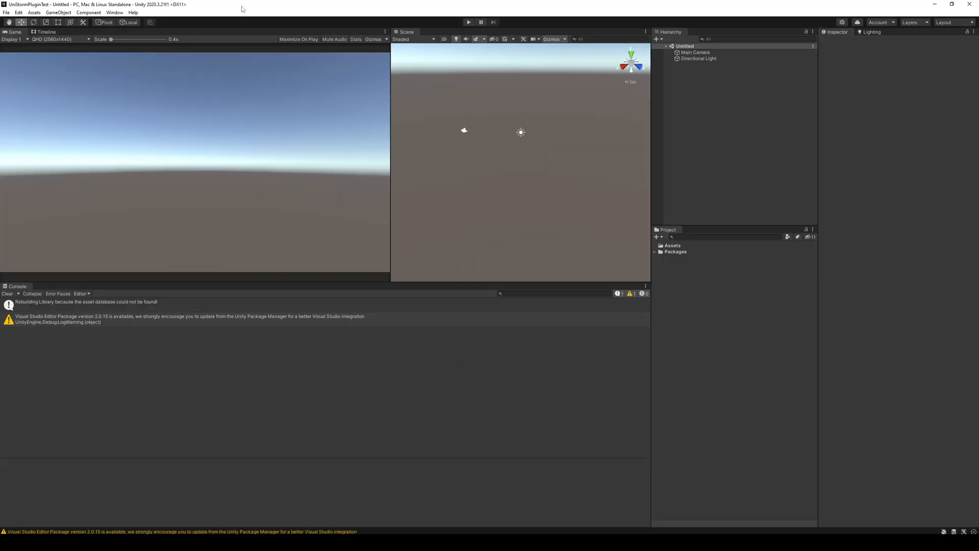
Step: Update the Visual Studio Editor package to version 2.0.15 in the Package Manager
left_click(114, 12)
left_click(161, 92)
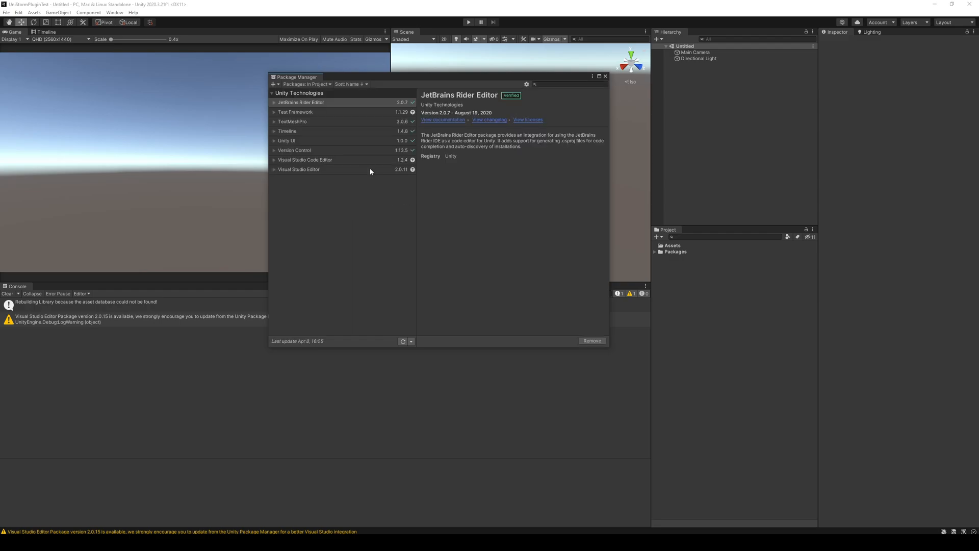
left_click(369, 167)
left_click(555, 341)
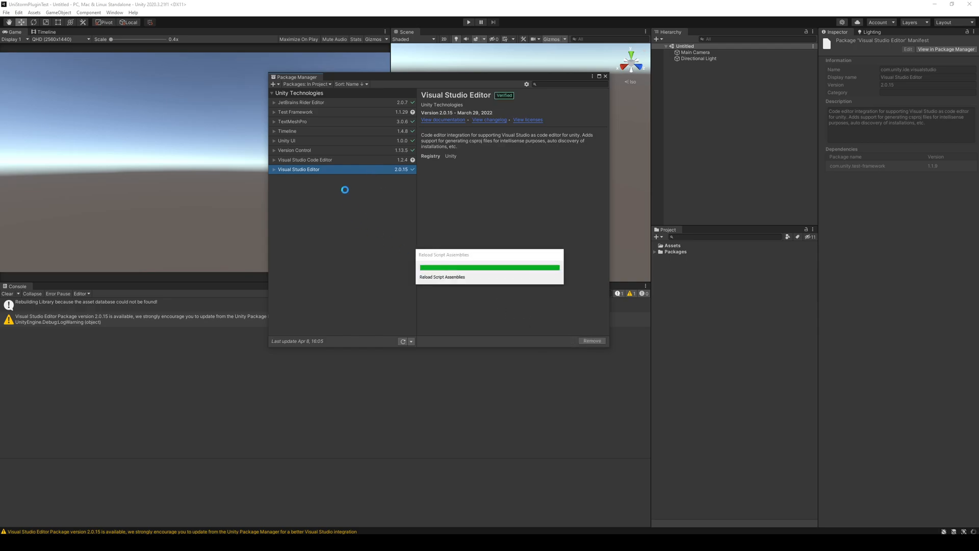
Step: Open the project's manifest.json in Notepad and delete the com.unity.collab-proxy and com.unity.ide.rider dependencies
right_click(693, 347)
left_click(732, 155)
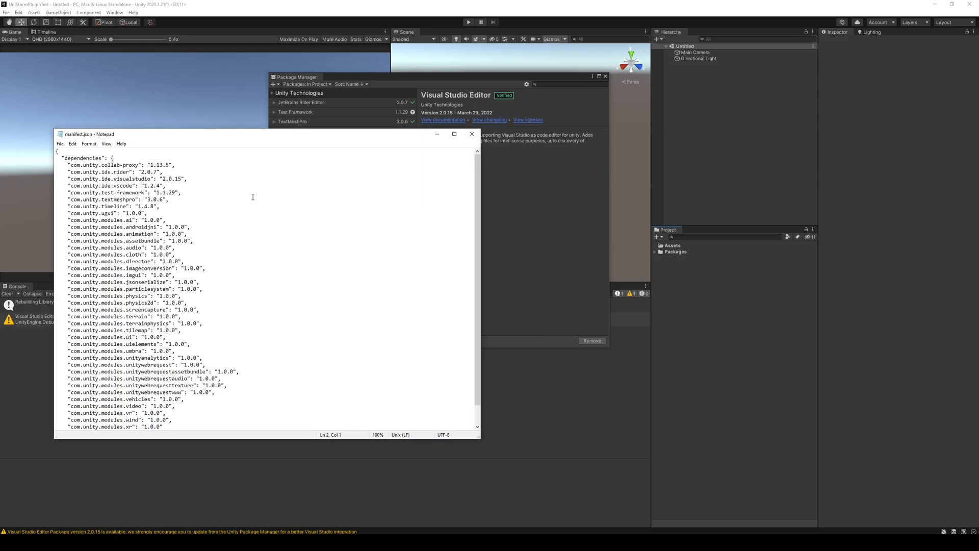
key("shift+Down")
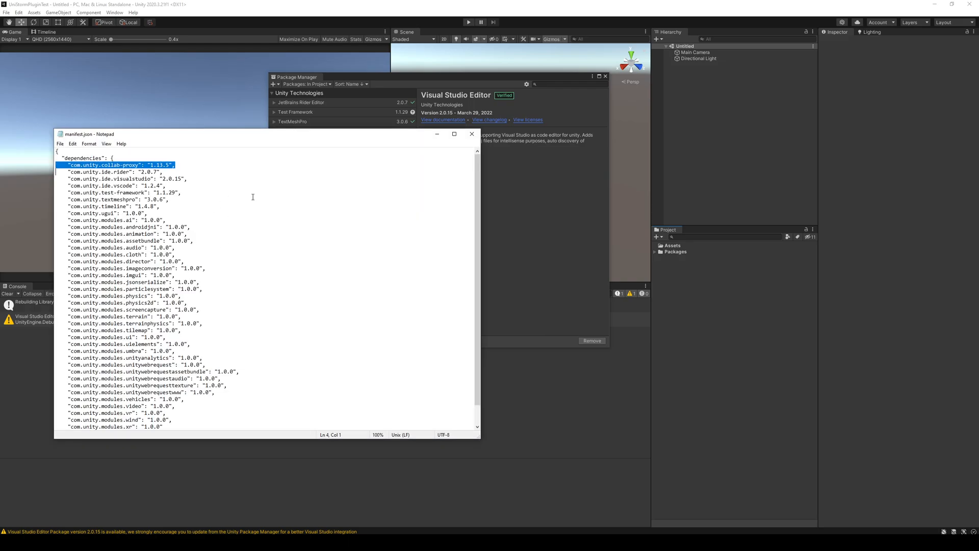
key("shift+Down")
key("Delete")
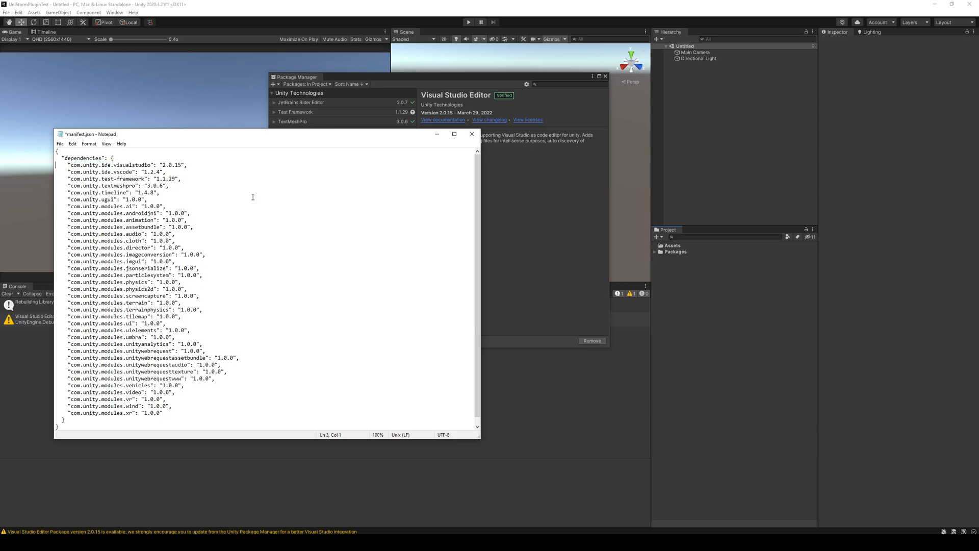
Step: Remove the ide.vscode, test-framework, textmeshpro and timeline dependencies from manifest.json, then save and close the file
key("shift+Down")
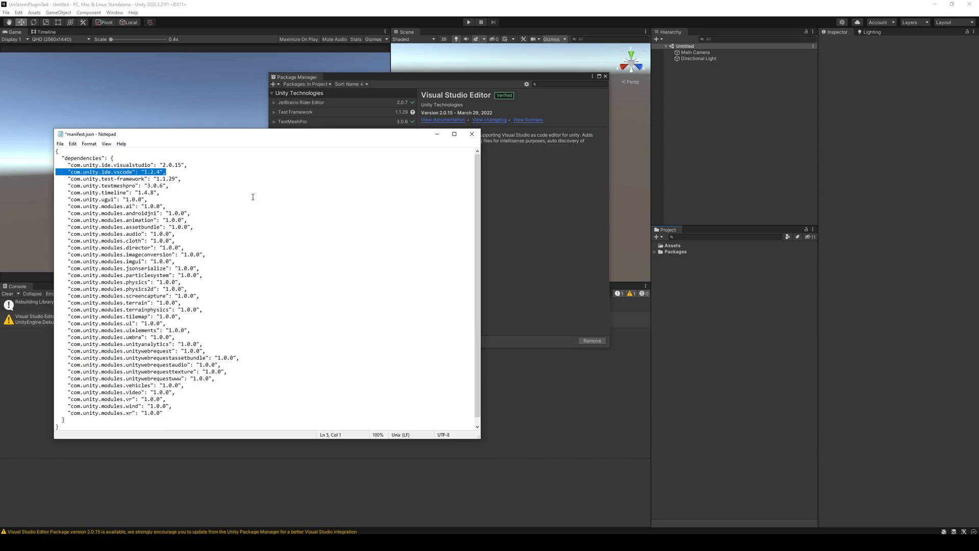
key("shift+Down")
key("shift+Down")
key("shift+Down")
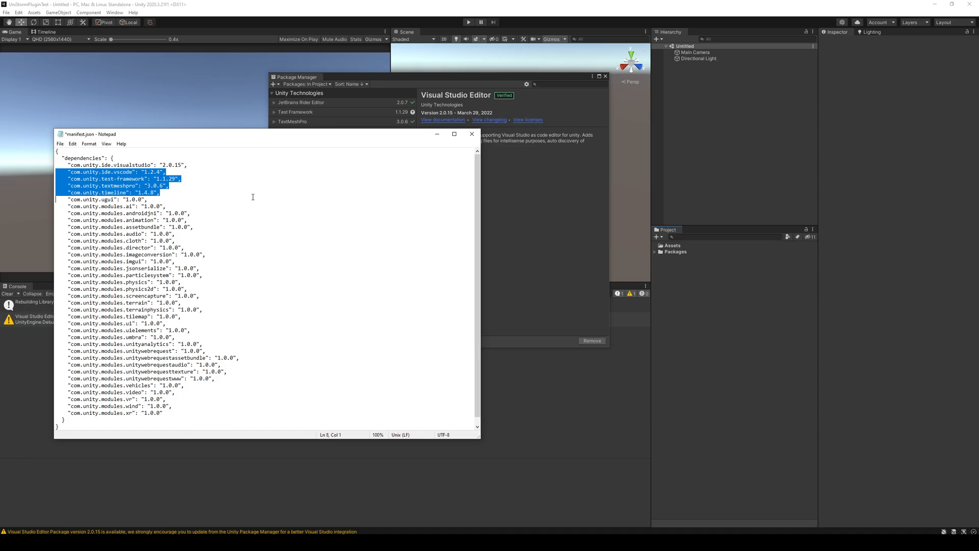
key("Delete")
key("ctrl+s")
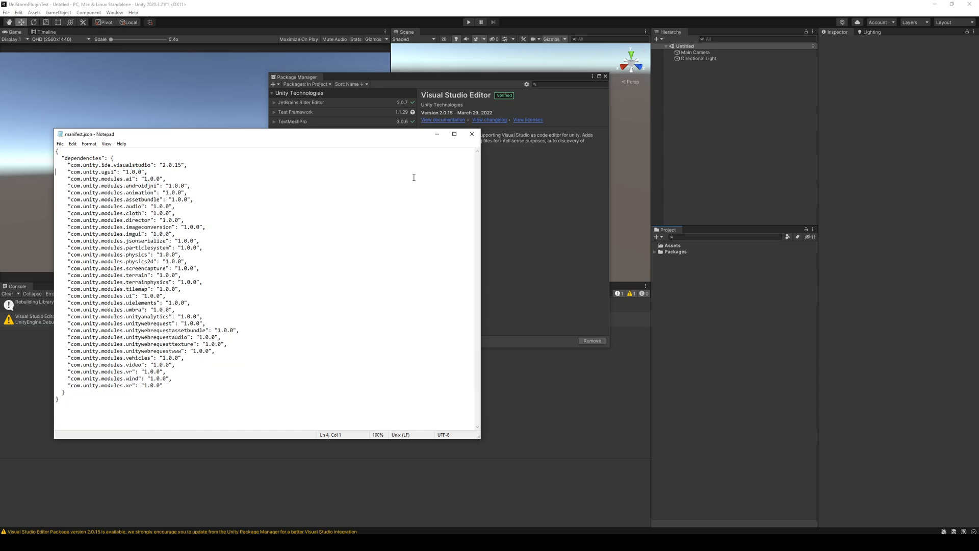
left_click(471, 134)
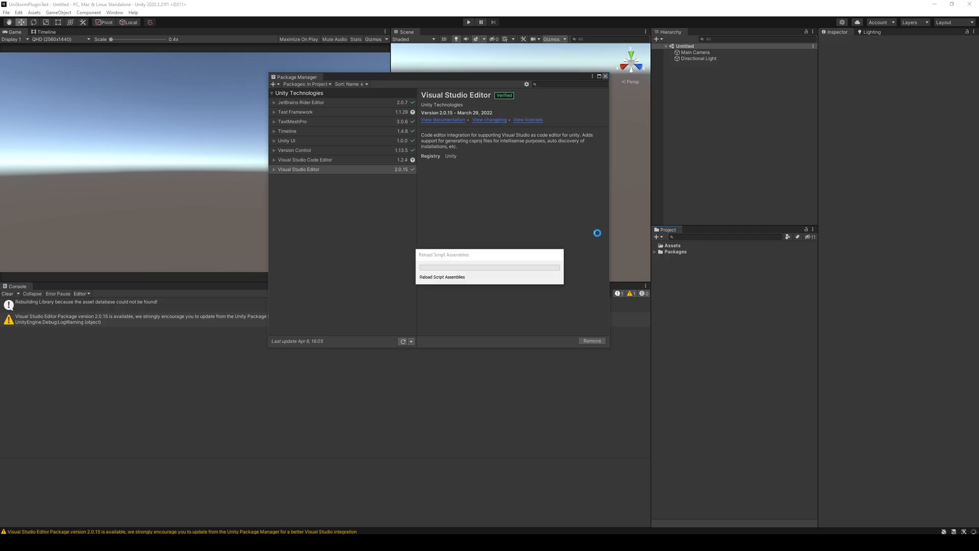
Step: Search My Assets in the Package Manager for "unis"
left_click(114, 12)
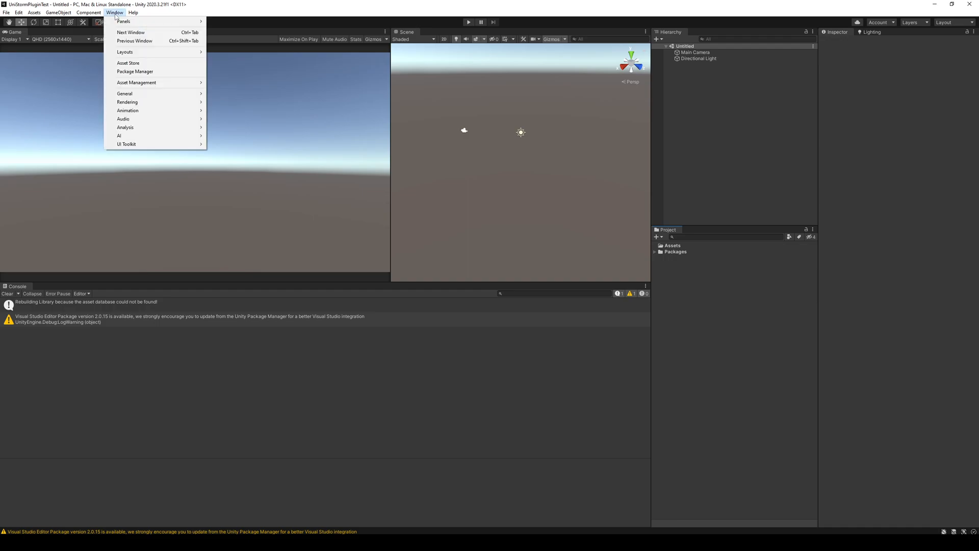
left_click(135, 72)
left_click(305, 84)
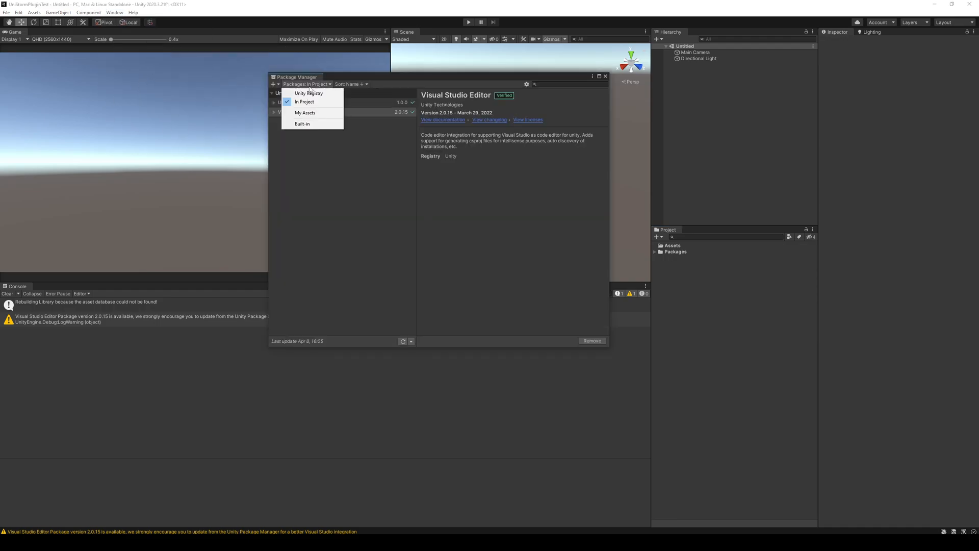
left_click(319, 112)
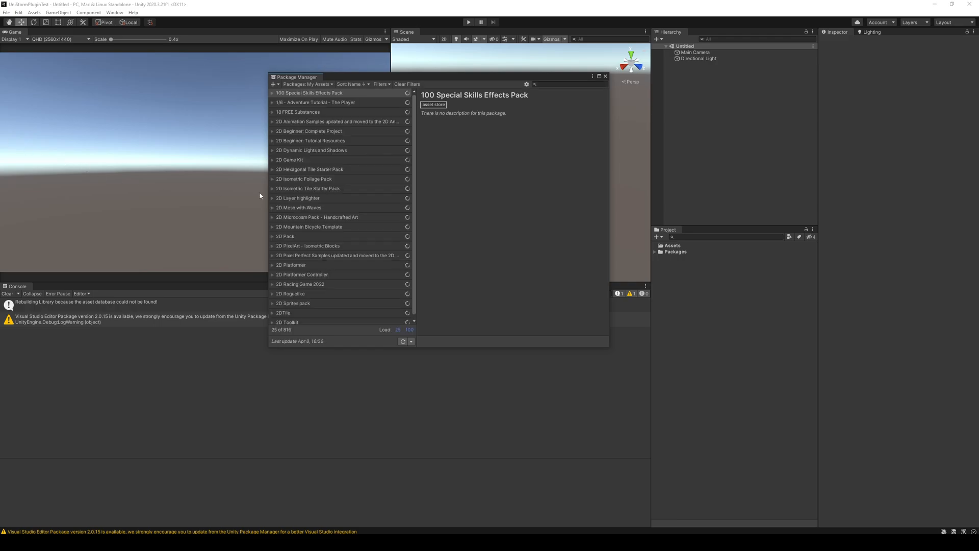
left_click(562, 86)
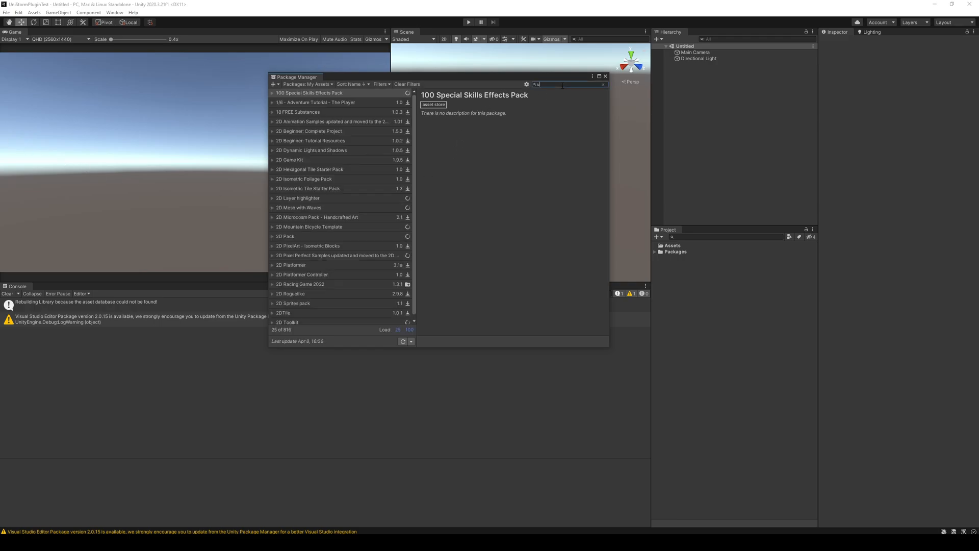
type("unis")
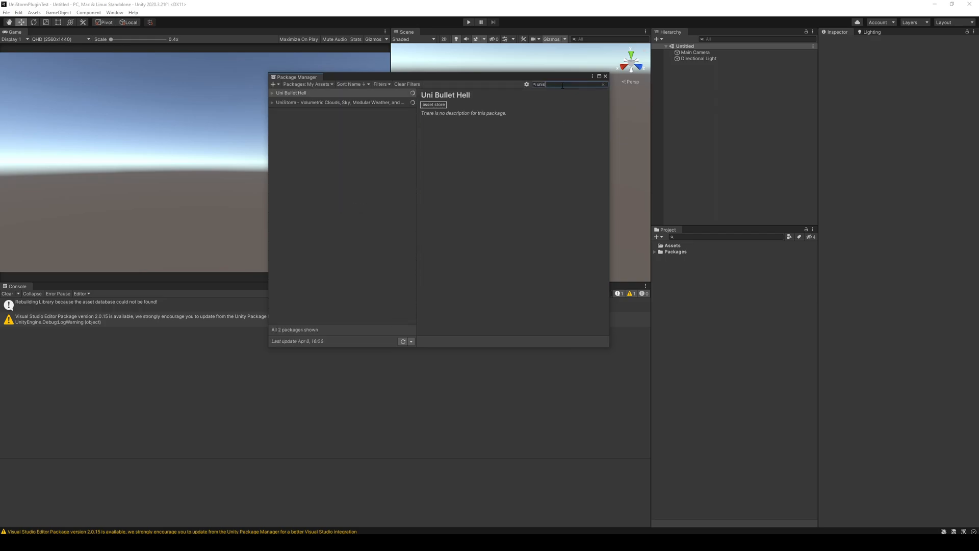
Step: Import the complete UniStorm - Volumetric Clouds, Sky, Modular Weather, and Cloud Shadows package and clear the console messages
left_click(352, 101)
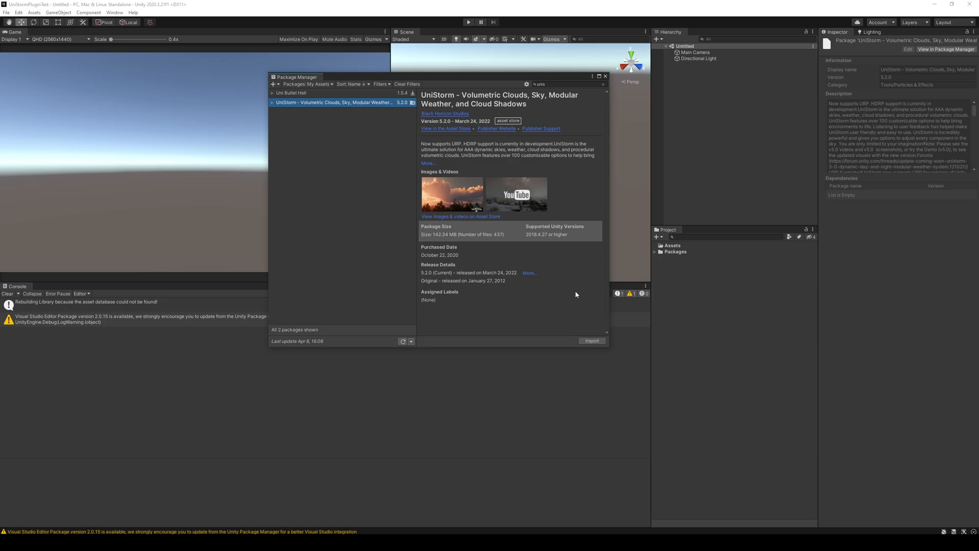
left_click(598, 341)
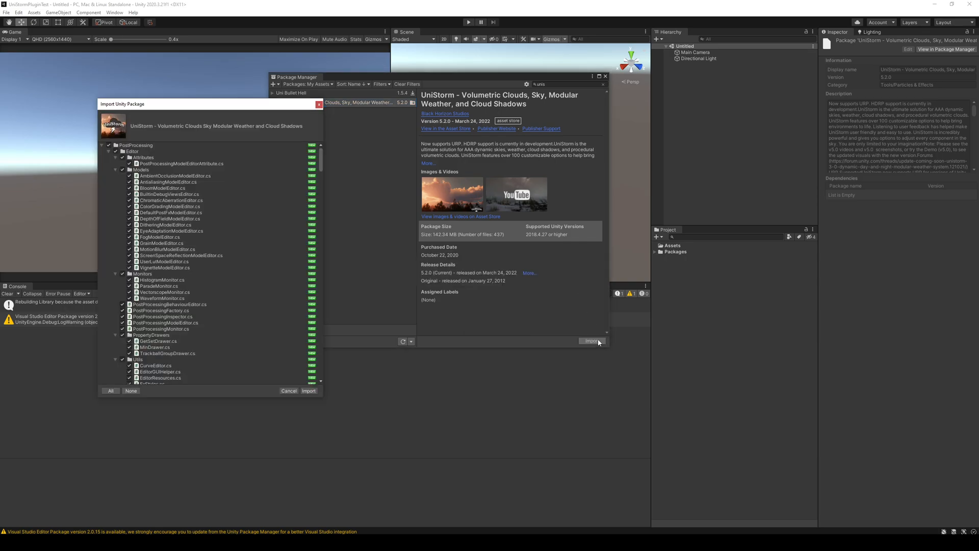
left_click(316, 390)
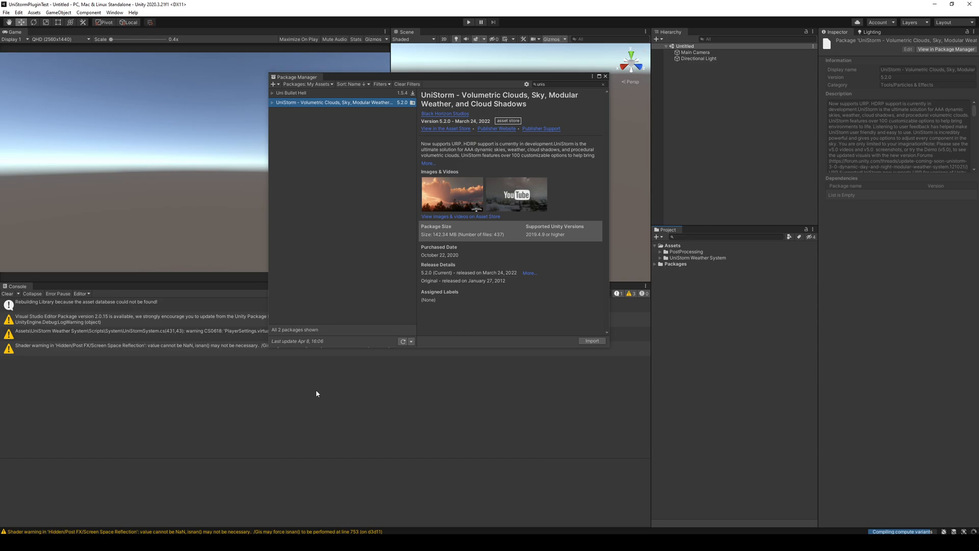
left_click(604, 76)
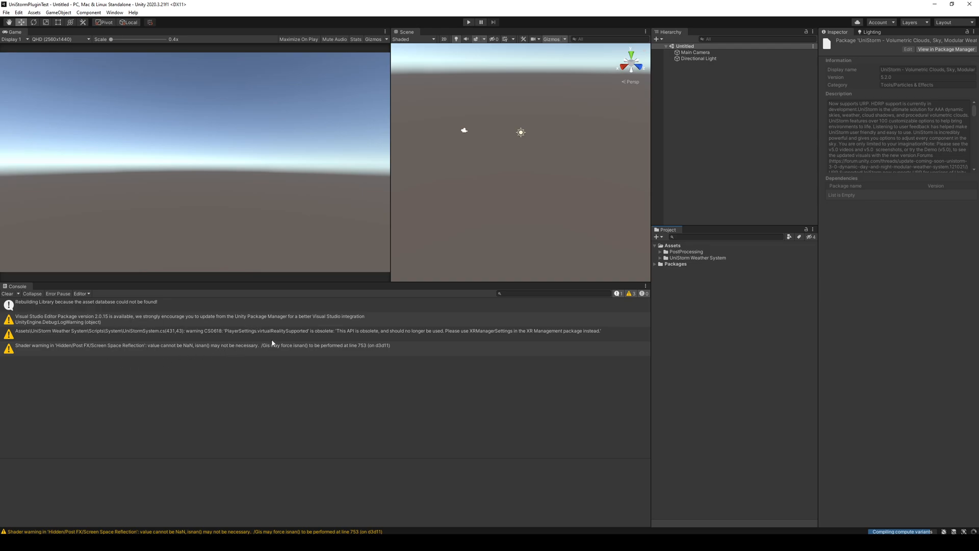
left_click(7, 294)
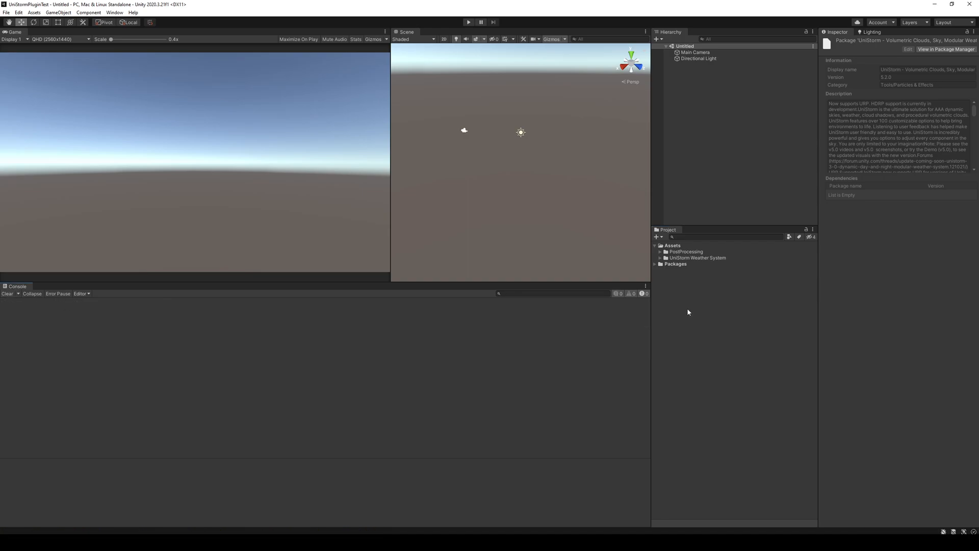
Step: Browse the UniStorm Weather System folders and open the Mobile Example scene
left_click(660, 258)
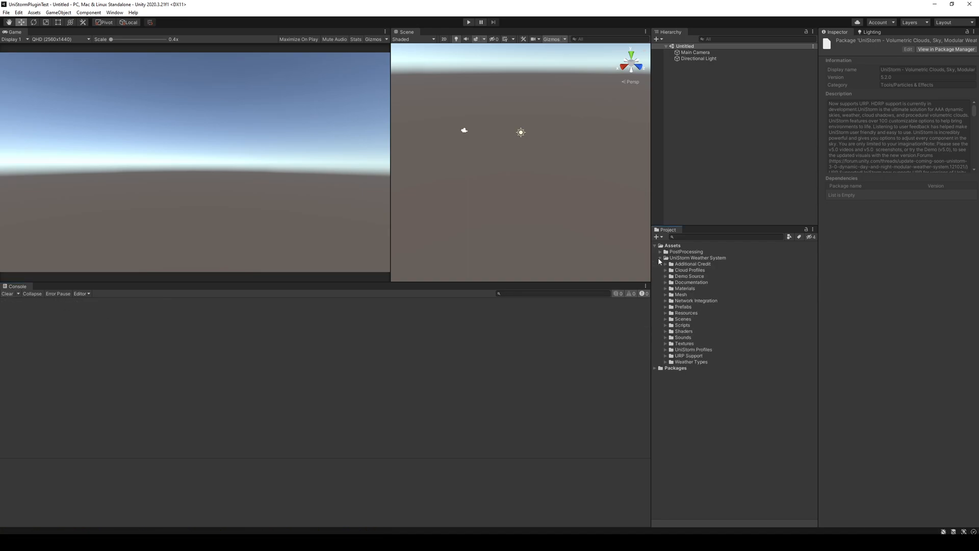
left_click(666, 319)
left_click(665, 301)
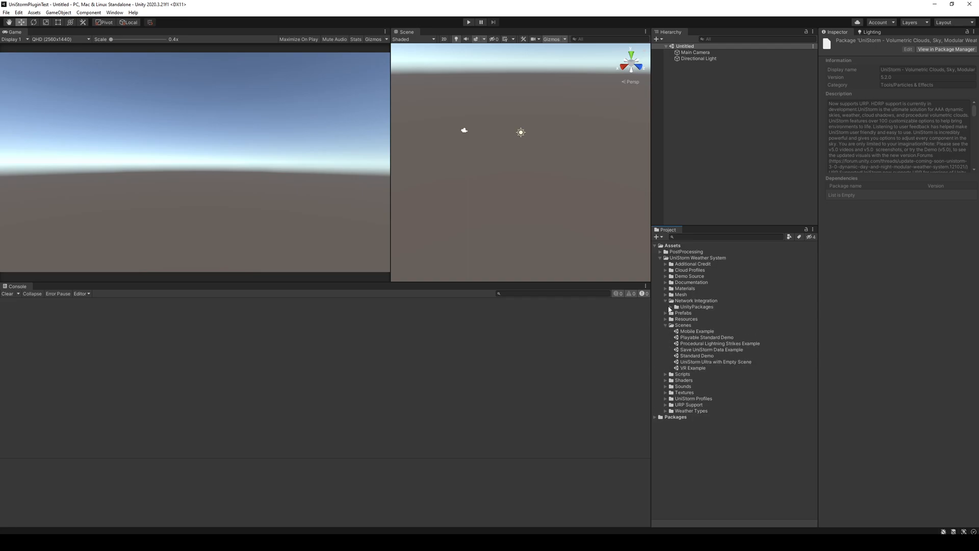
left_click(670, 306)
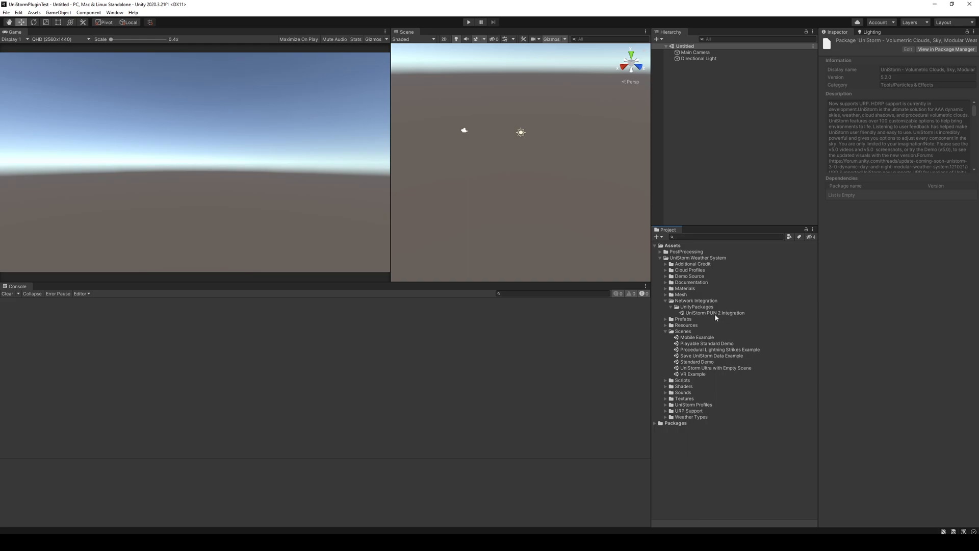
double_click(698, 338)
Step: Enlarge the Game view by shrinking the Console and Scene views, and run the Mobile Example scene
left_click_drag(434, 282, 434, 449)
left_click_drag(390, 286, 553, 286)
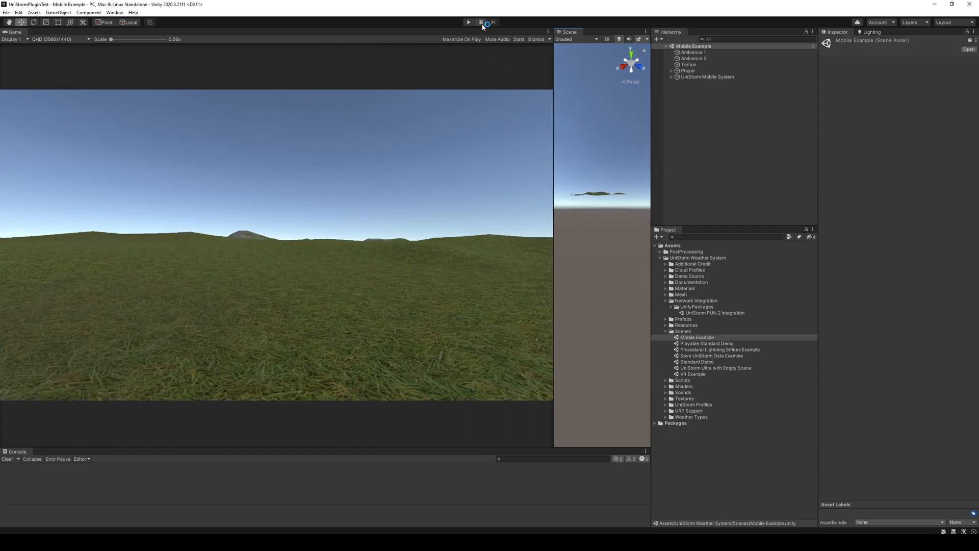
left_click(468, 22)
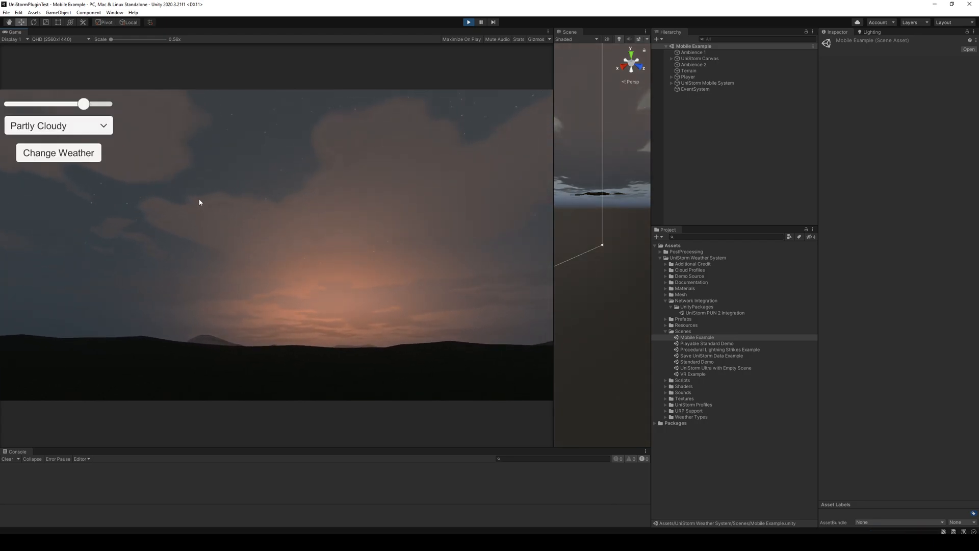
Step: Move the running demo's time of day back to daylight and change its weather to Clear
left_click_drag(83, 105, 45, 107)
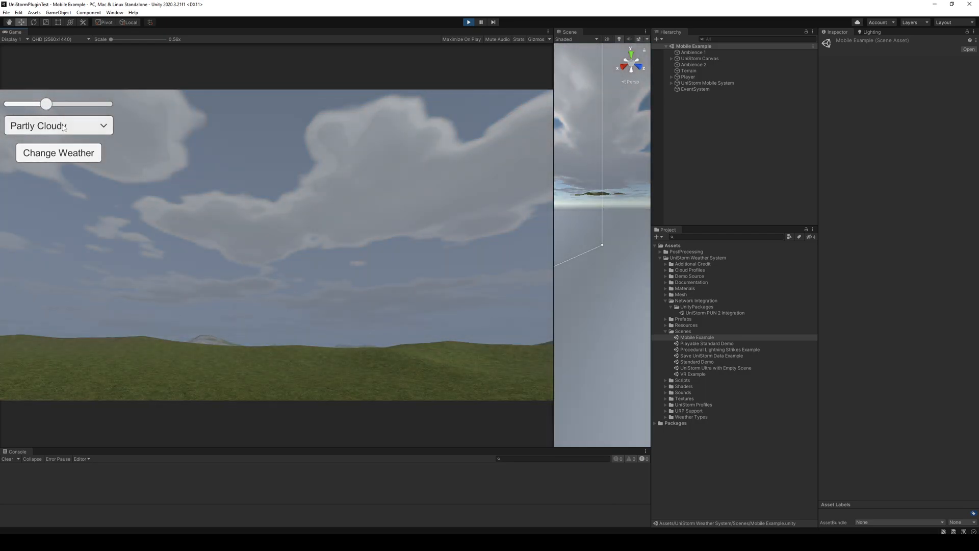
left_click(63, 127)
left_click(61, 145)
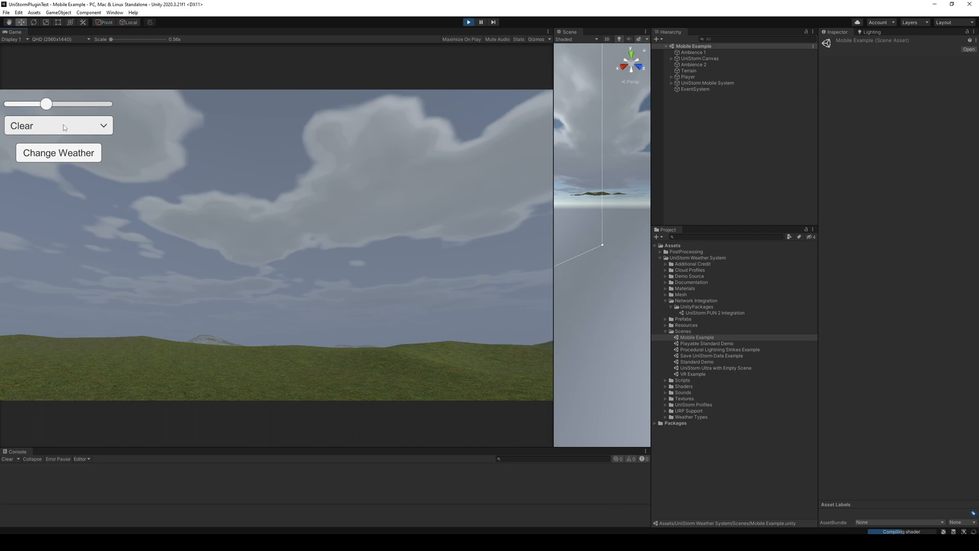
left_click(62, 153)
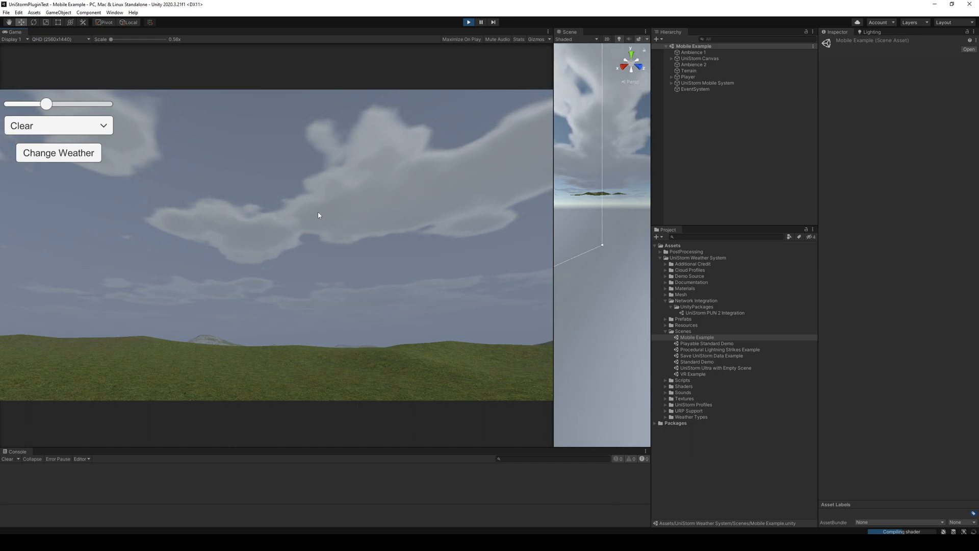
Step: Examine the UniStorm Volumetric Clouds object of the UniStorm Mobile System in a widened Scene view
left_click(714, 83)
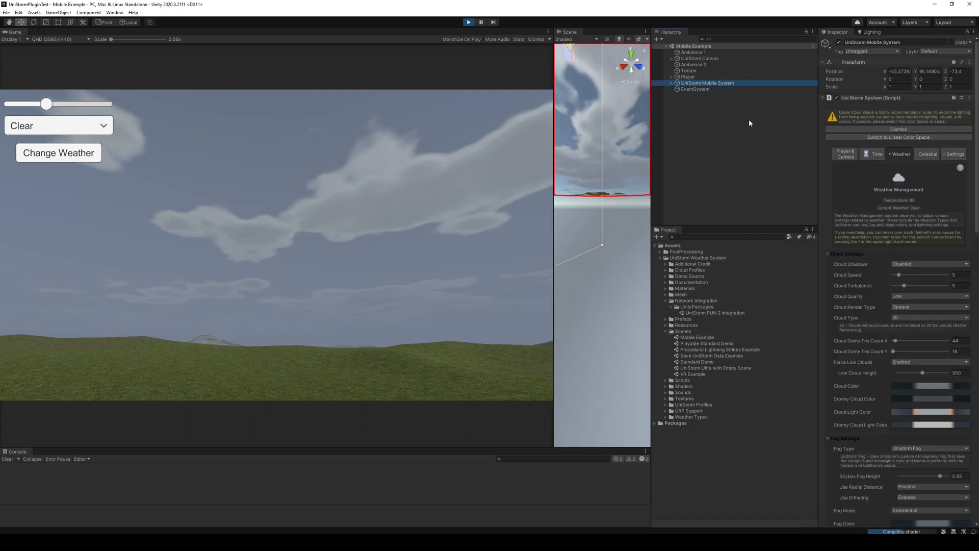
key("Right")
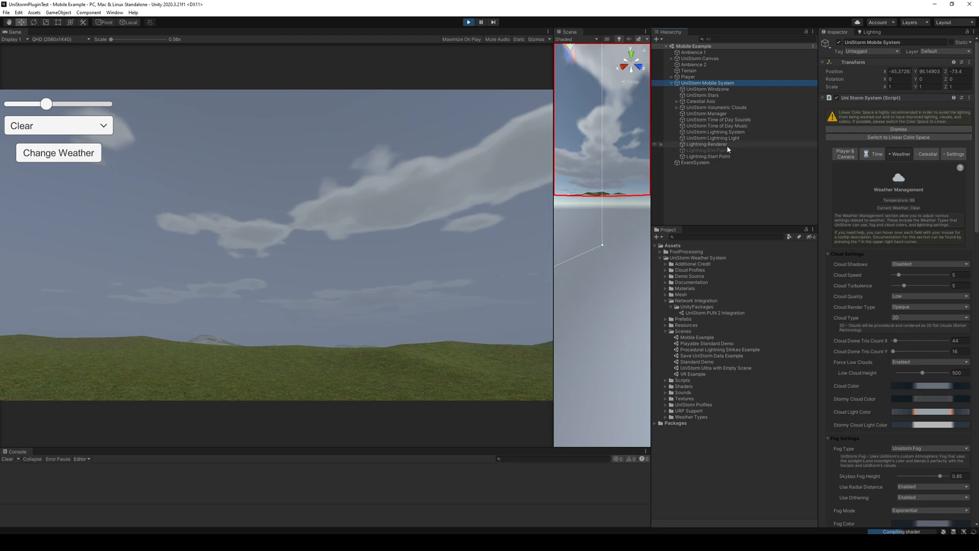
left_click(736, 109)
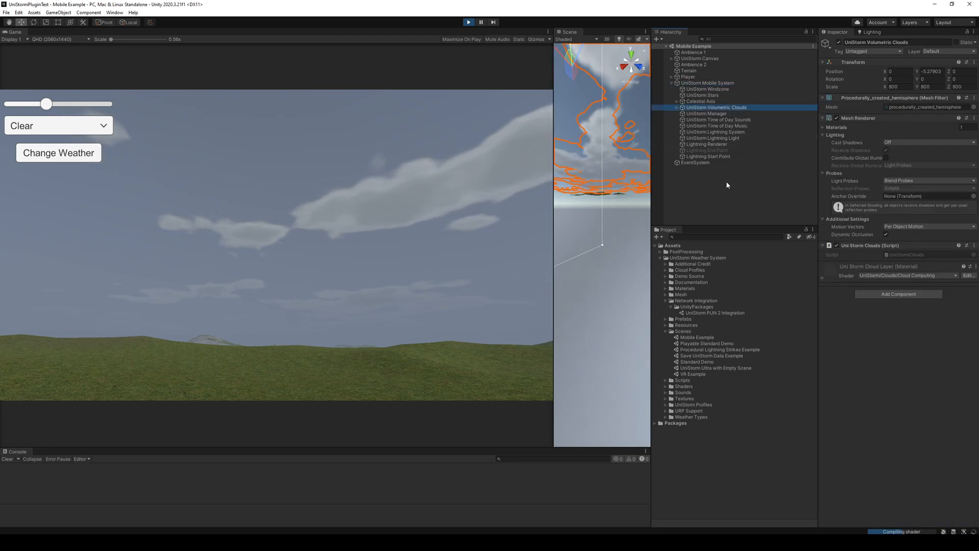
left_click_drag(555, 145, 437, 152)
right_click_drag(514, 170, 544, 5)
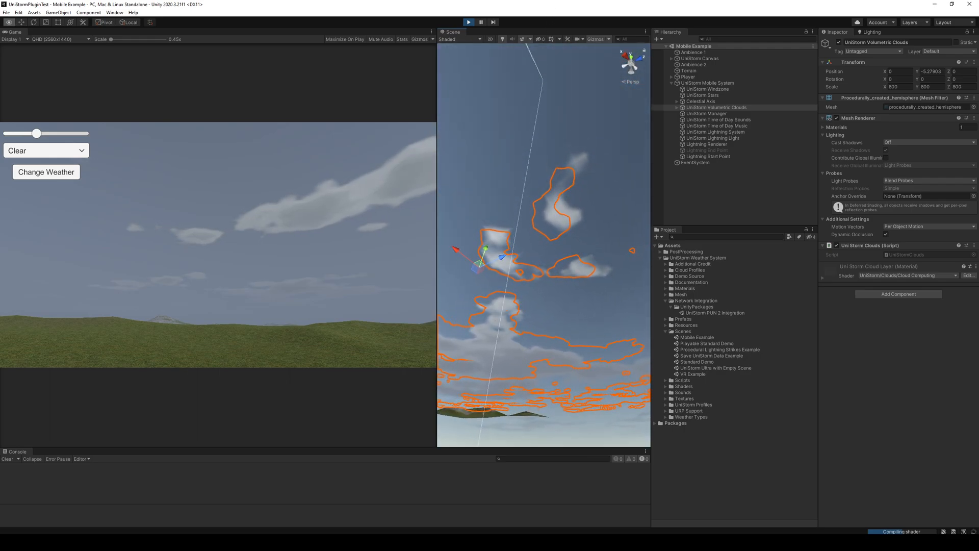
right_click_drag(543, 5, 629, 115)
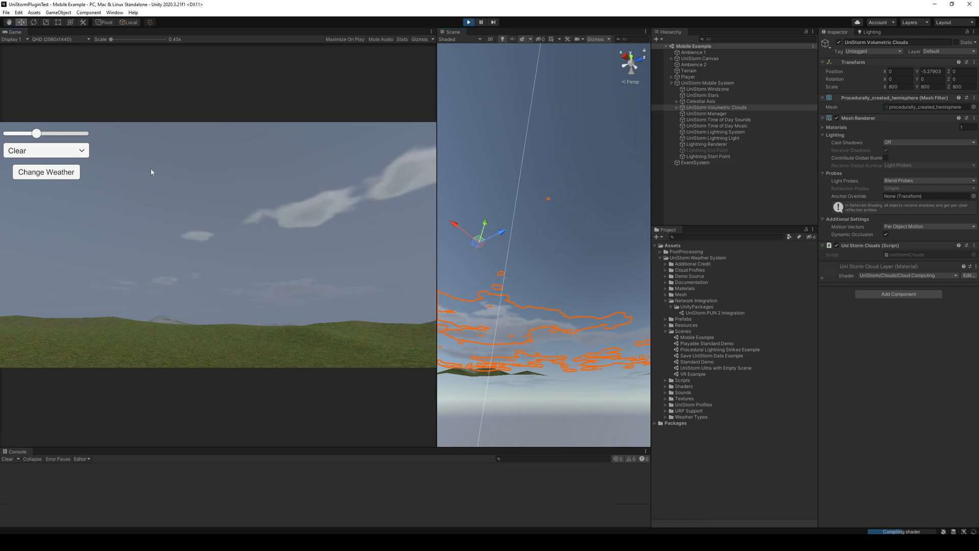
Step: Change the running demo's weather to Cloudy
left_click(46, 150)
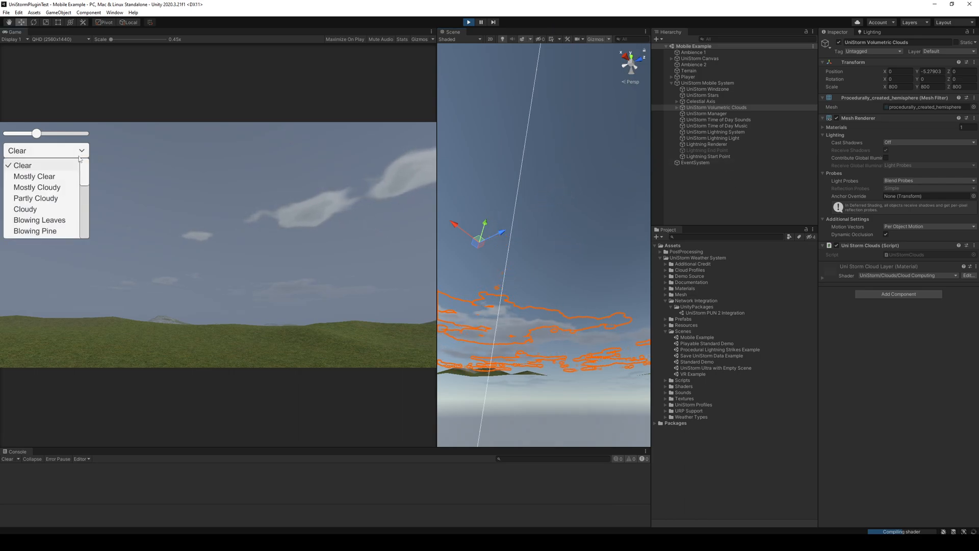
left_click(46, 210)
left_click(57, 173)
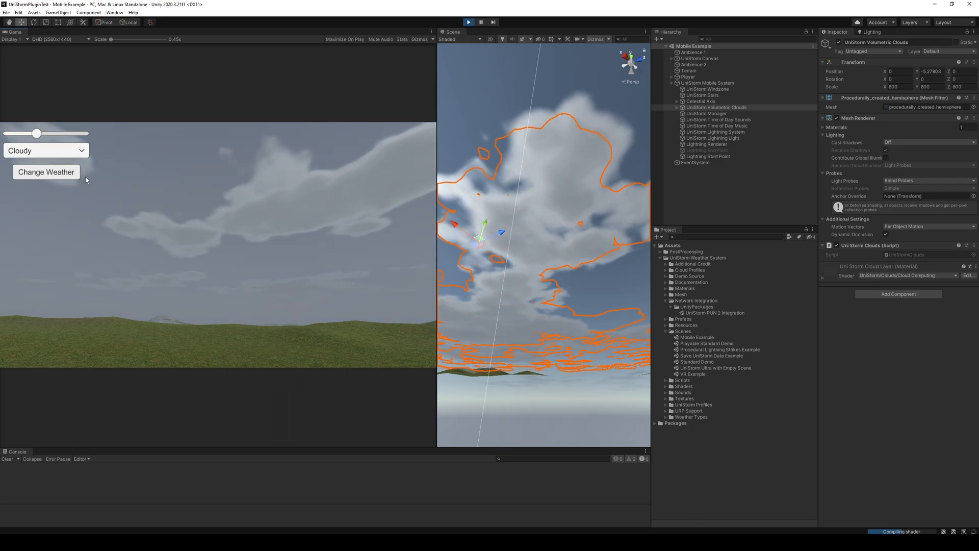
Step: Change the running demo's weather to Blowing Leaves
left_click(71, 155)
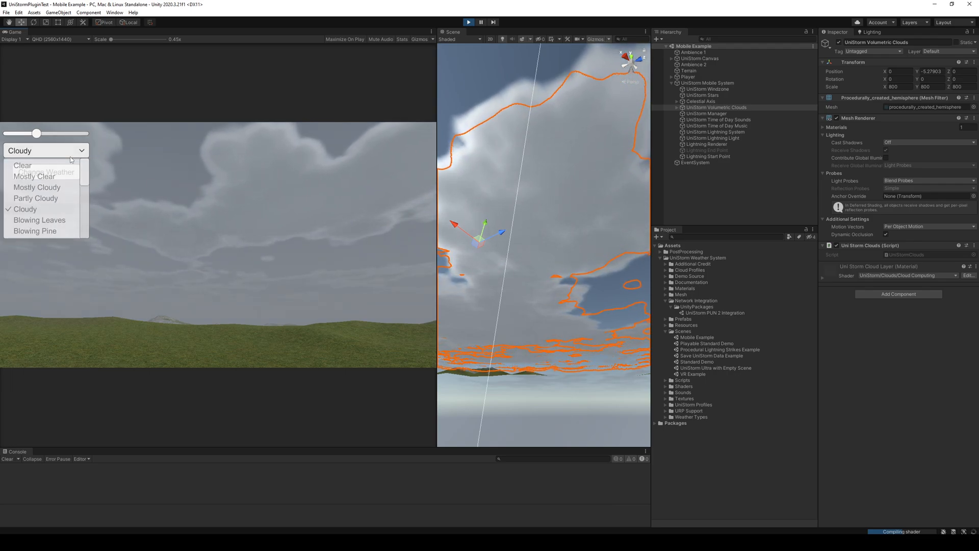
scroll(61, 204, "down", 1)
left_click(36, 210)
left_click(43, 178)
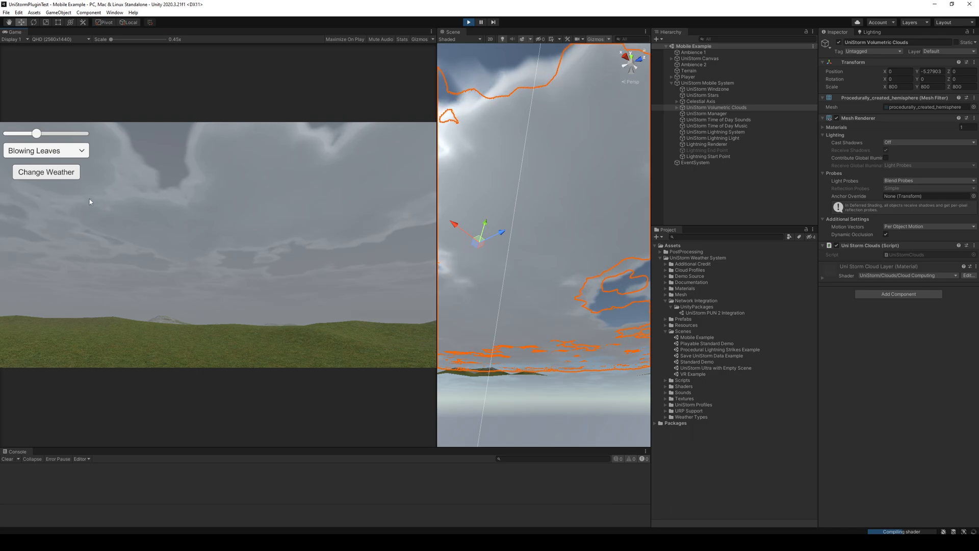
Step: Change the running demo's weather to Blowing Pine
left_click(60, 150)
scroll(62, 167, "down", 1)
left_click(41, 221)
left_click(53, 174)
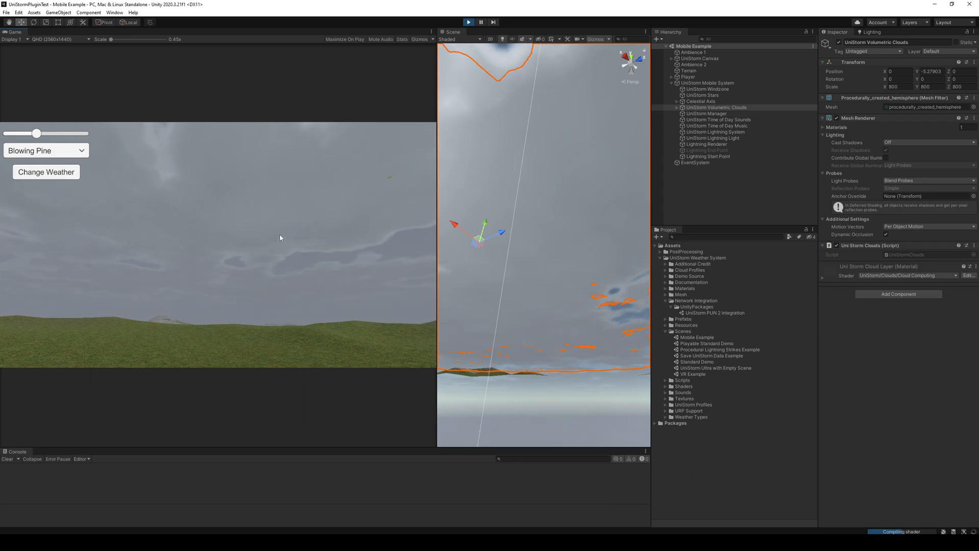
Step: Focus the Scene view on the Player object, clear the selection and look across the terrain towards the sky
right_click_drag(549, 183, 783, 260)
double_click(697, 78)
left_click(706, 181)
right_click_drag(624, 204, 644, 163)
Step: Change the running demo's weather to Blowing Snow and switch the weather selection to Foggy
left_click(46, 150)
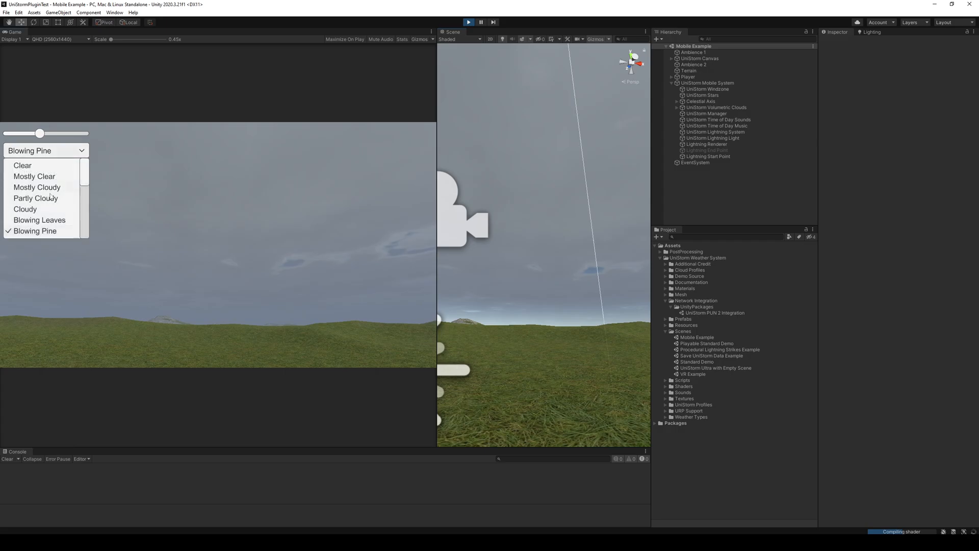
left_click(56, 187)
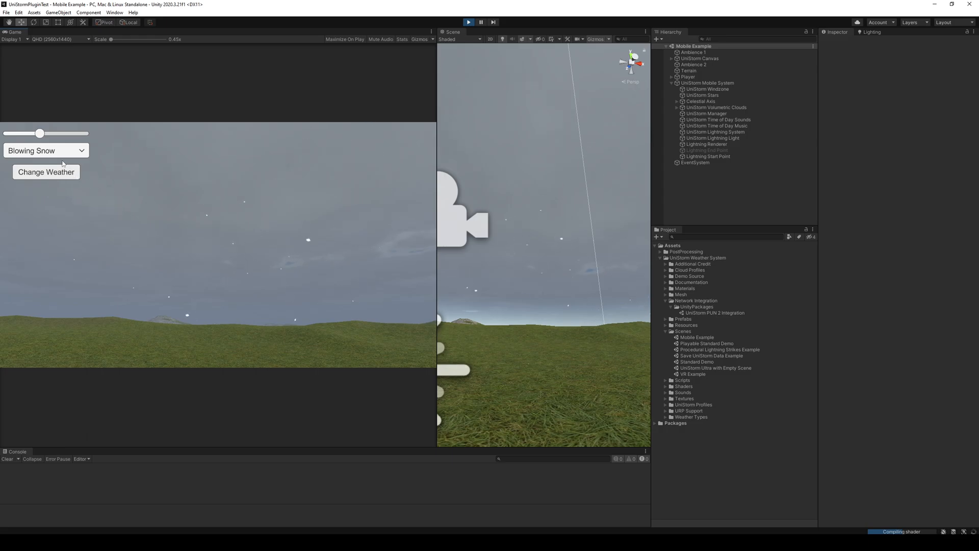
left_click(58, 155)
scroll(84, 187, "down", 3)
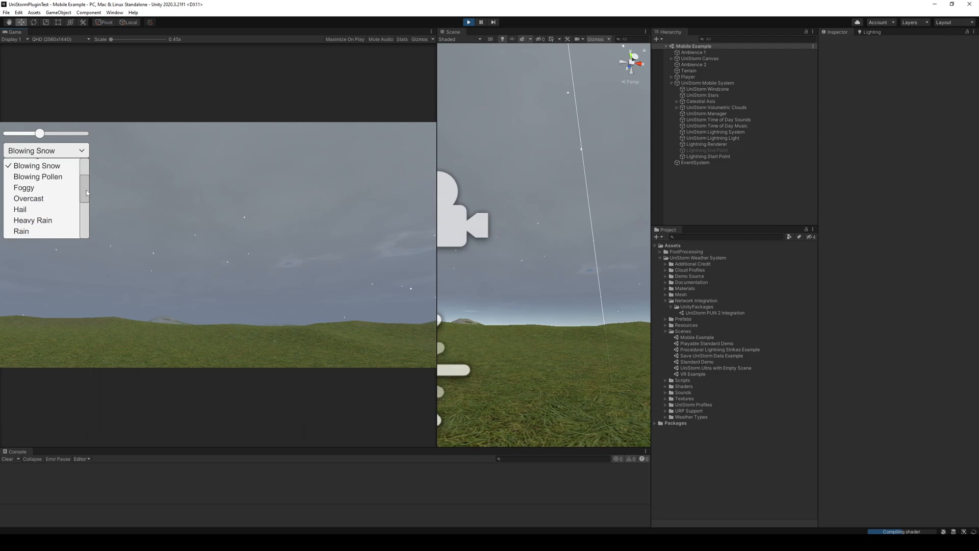
left_click(57, 187)
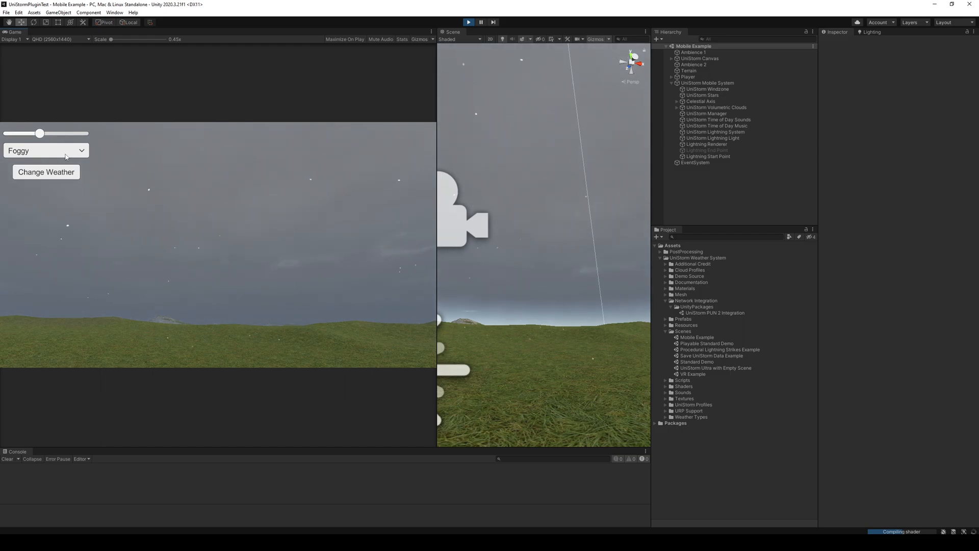
Step: Change the running demo's weather to Heavy Rain
left_click(65, 153)
scroll(84, 193, "down", 5)
scroll(87, 197, "up", 1)
scroll(87, 198, "up", 2)
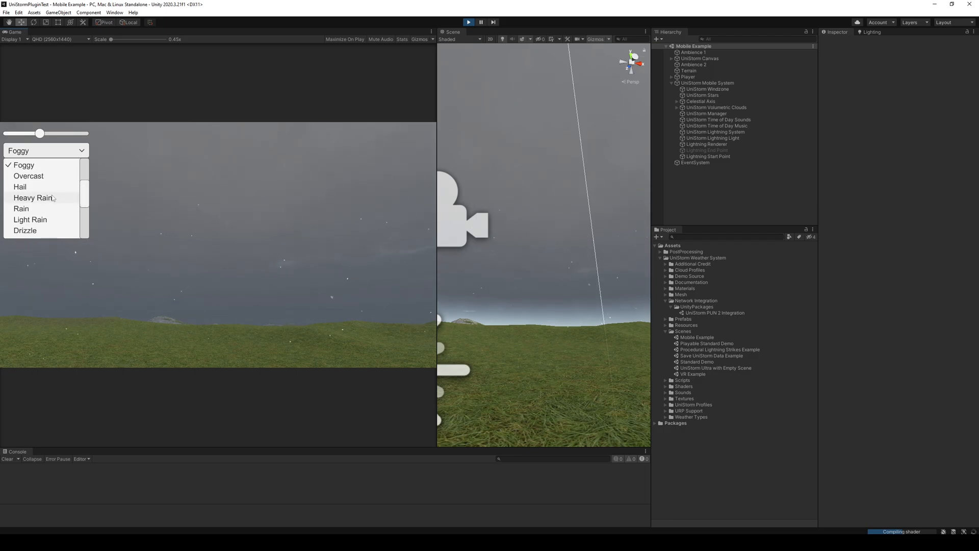
left_click(53, 198)
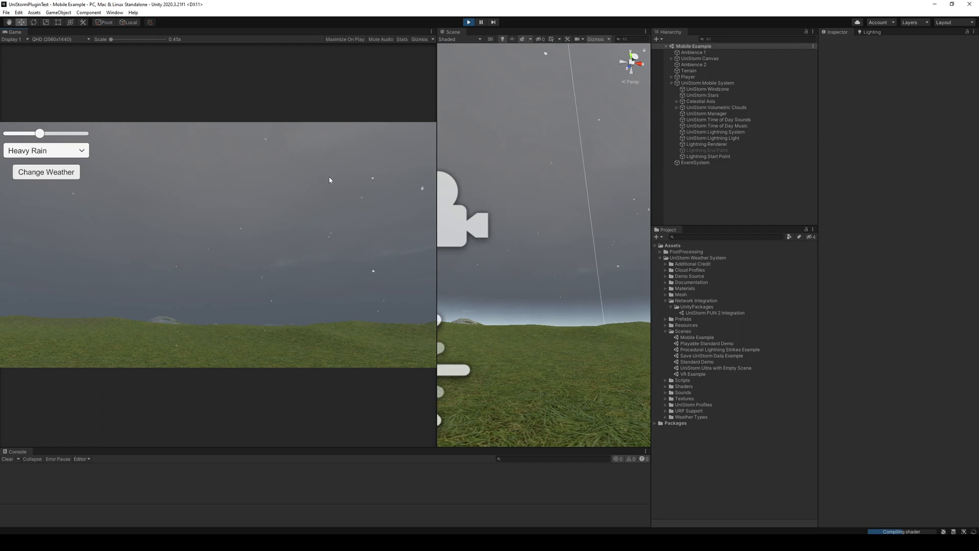
Step: Widen the Game and Scene views by narrowing the Hierarchy, Project and Inspector, and apply the Heavy Rain weather again
left_click_drag(437, 163, 366, 166)
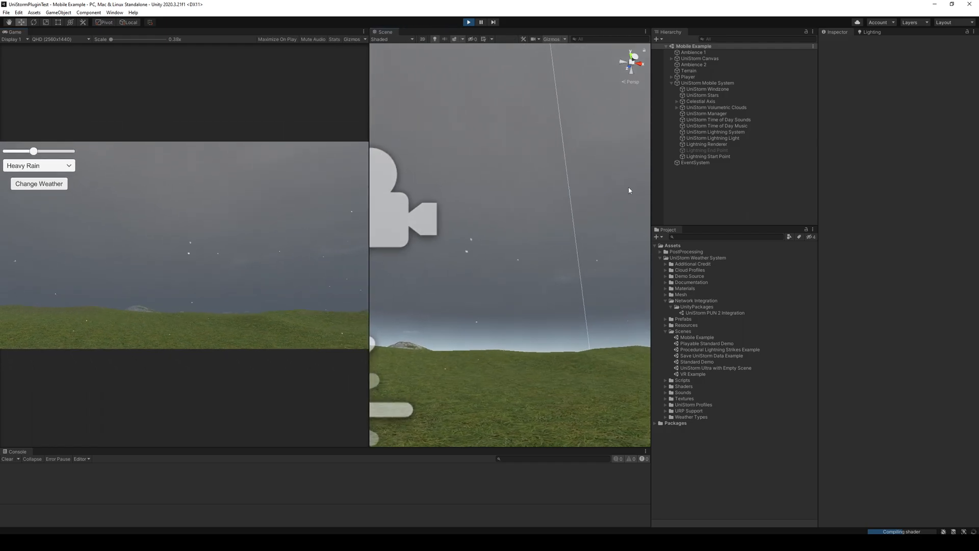
left_click_drag(651, 187, 888, 198)
right_click_drag(673, 227, 394, 236)
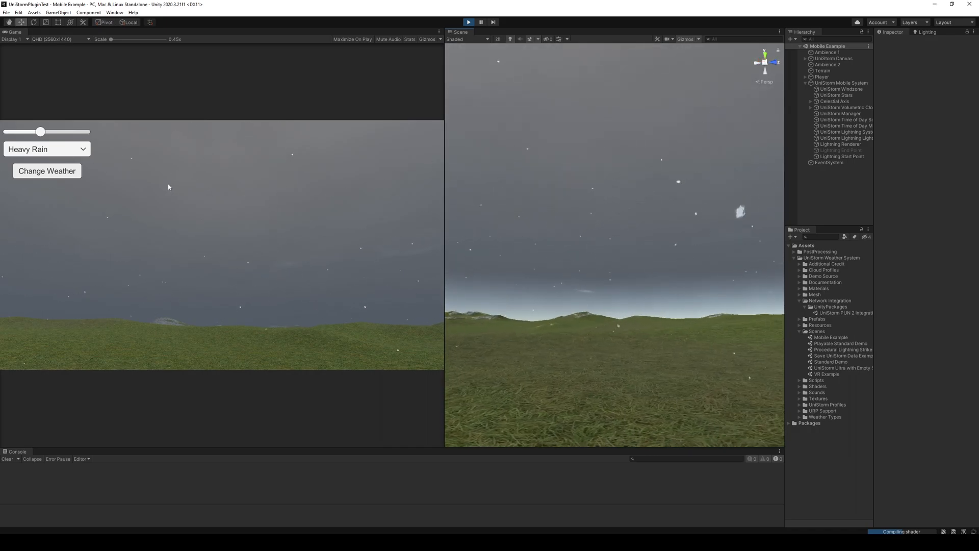
left_click(53, 175)
Step: Change the running demo's weather to Heavy Snow and inspect the snowfall in the Scene view
left_click(64, 156)
scroll(68, 201, "down", 3)
scroll(67, 201, "down", 3)
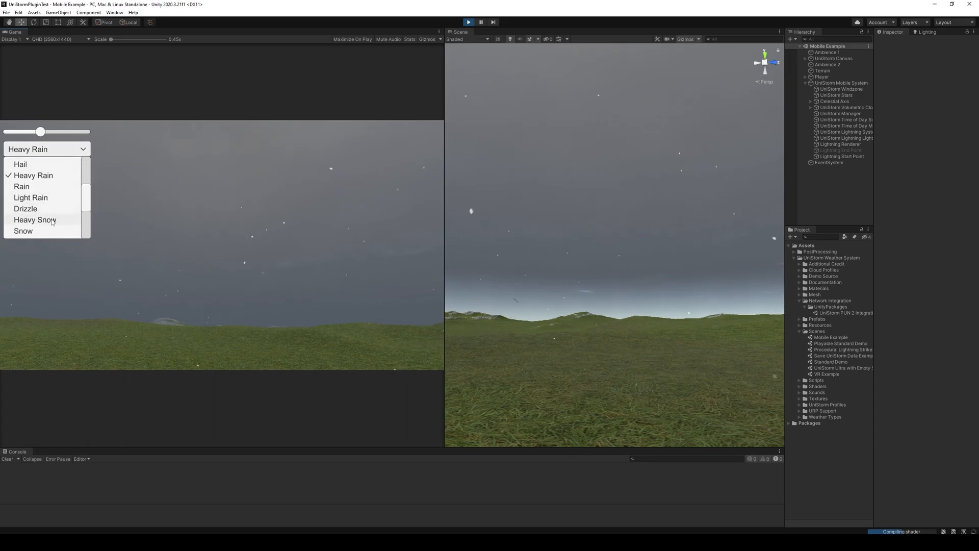
left_click(51, 220)
left_click(54, 173)
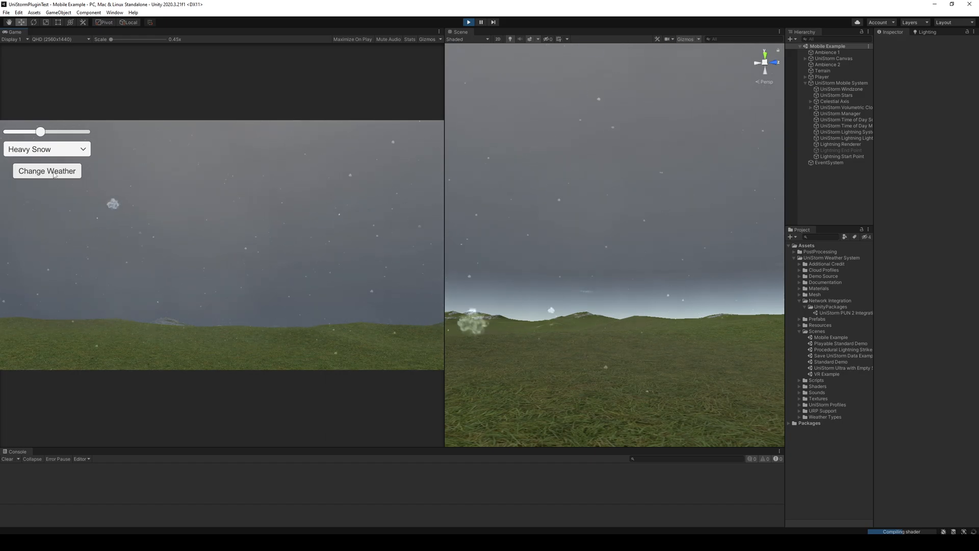
right_click_drag(637, 270, 806, 243)
scroll(664, 252, "up", 3)
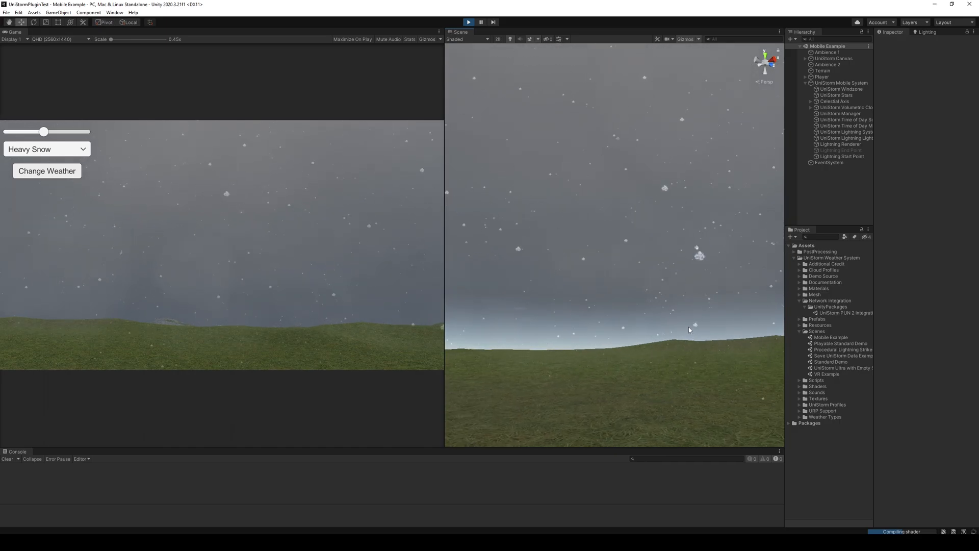
Step: Change the running demo's weather to Thunderstorm and look around at the storm in the Scene view
left_click(54, 149)
scroll(57, 166, "down", 10)
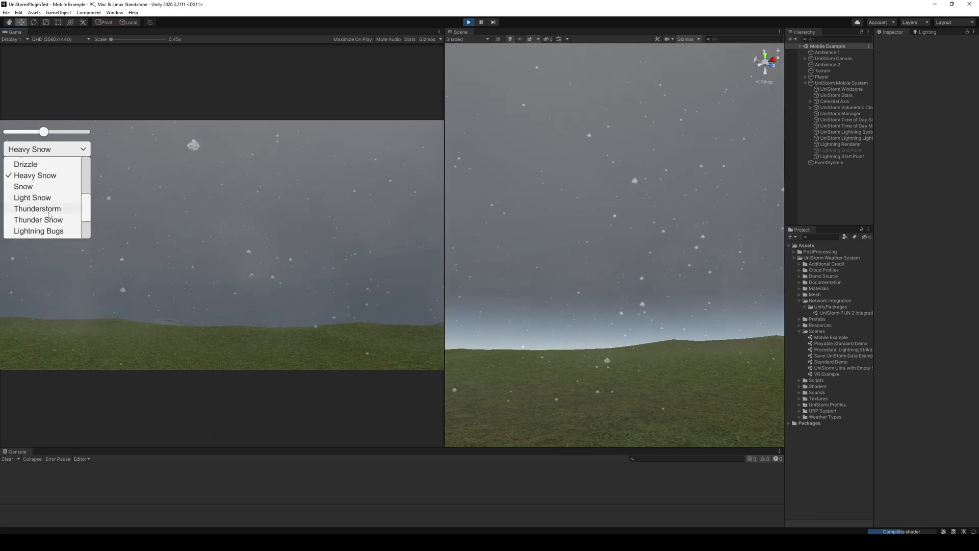
left_click(45, 209)
left_click(56, 175)
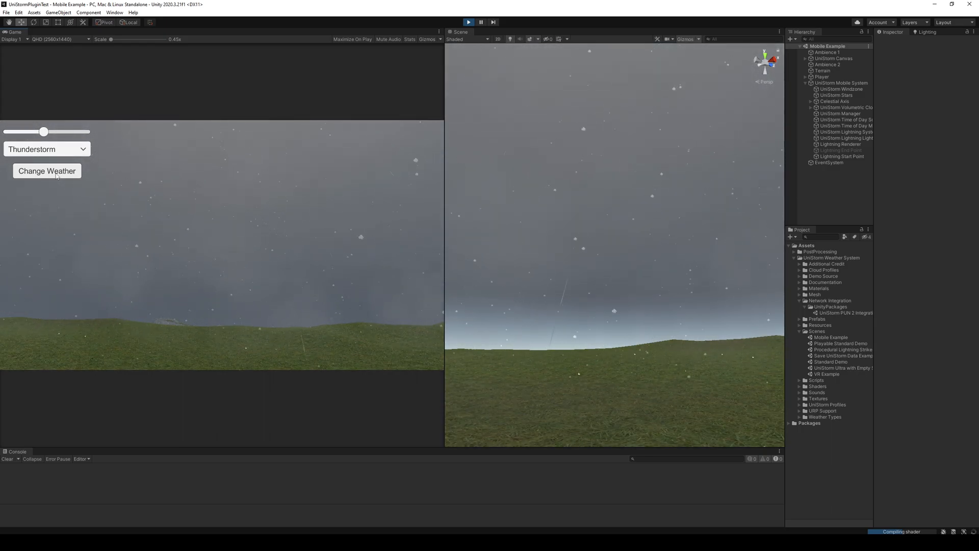
right_click_drag(586, 240, 909, 222)
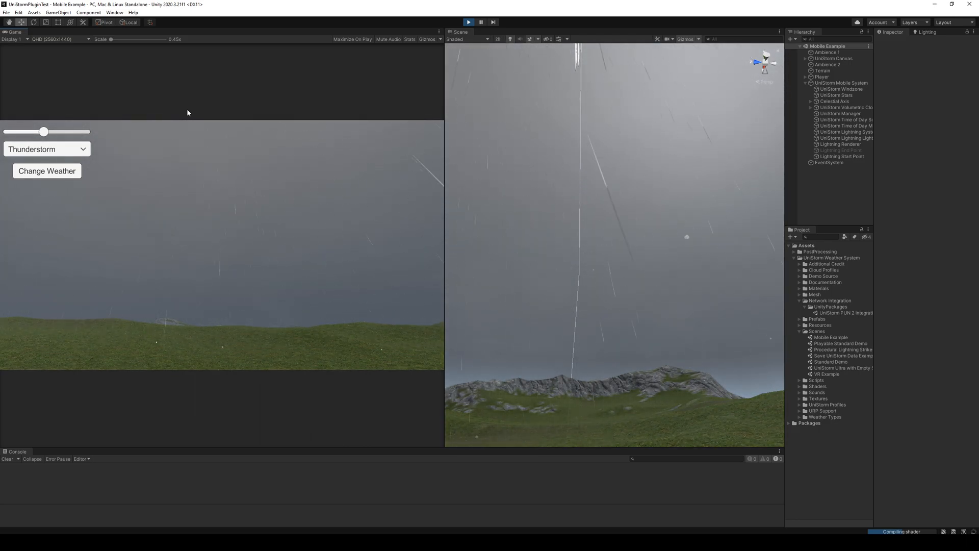
Step: Change the running demo's weather to Lightning Bugs and advance its time of day to sunset
left_click(70, 153)
scroll(61, 205, "down", 8)
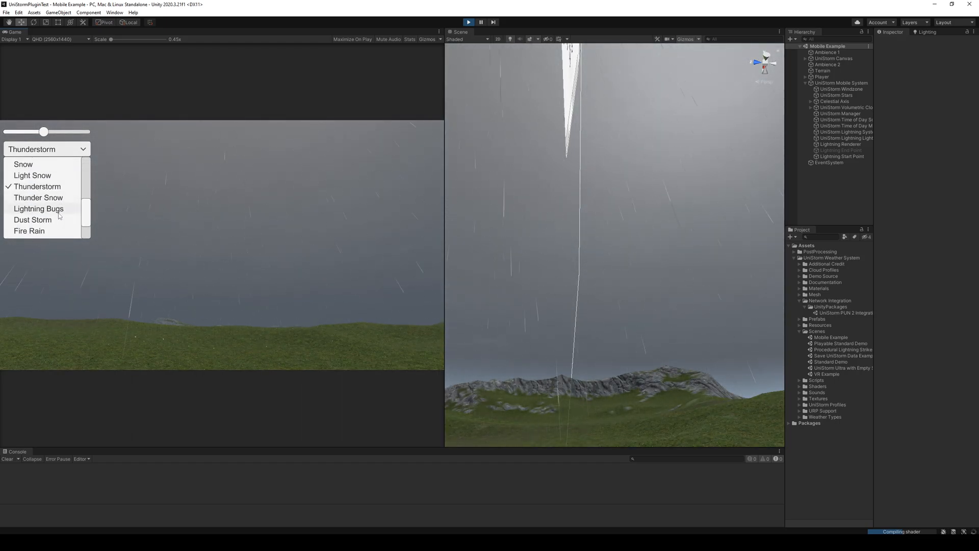
left_click(58, 213)
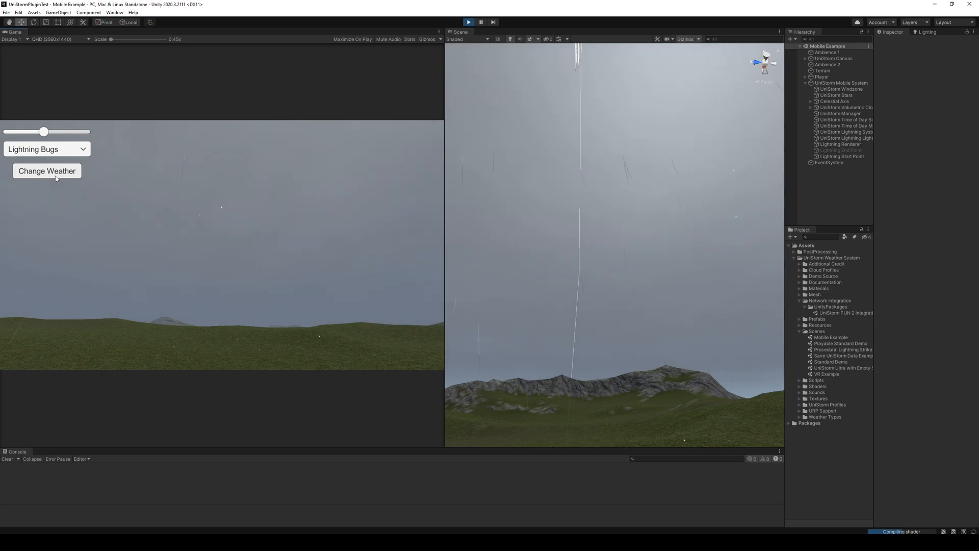
right_click_drag(592, 226, 380, 271)
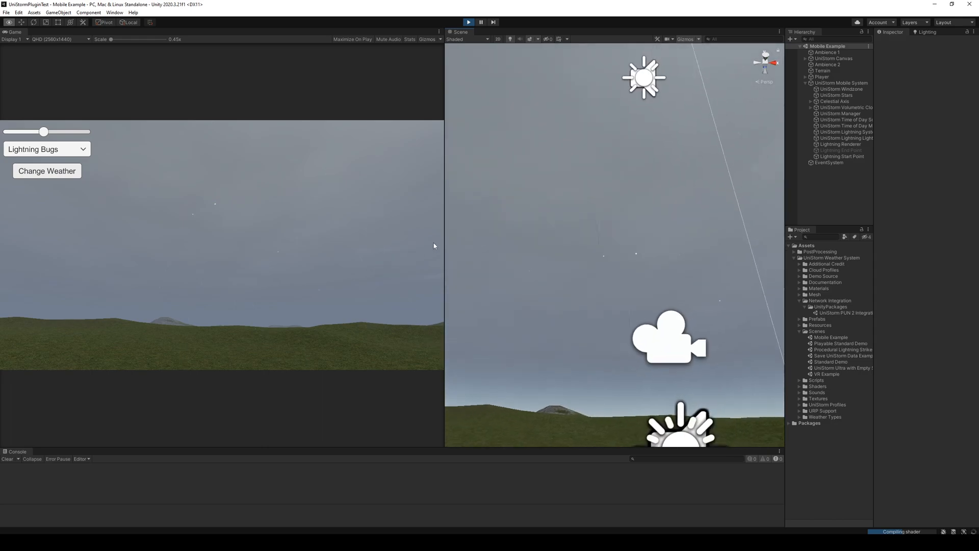
right_click_drag(510, 168, 371, 250)
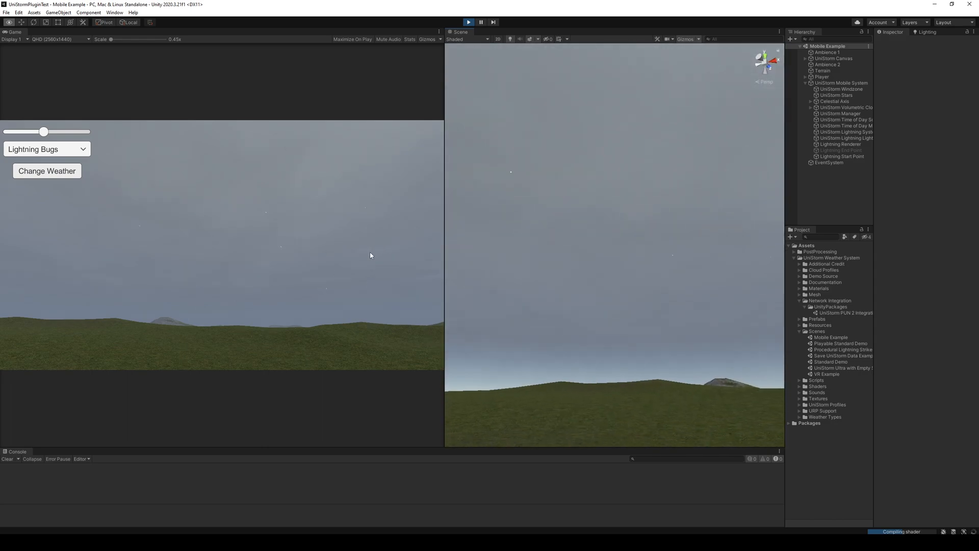
left_click_drag(42, 137, 65, 143)
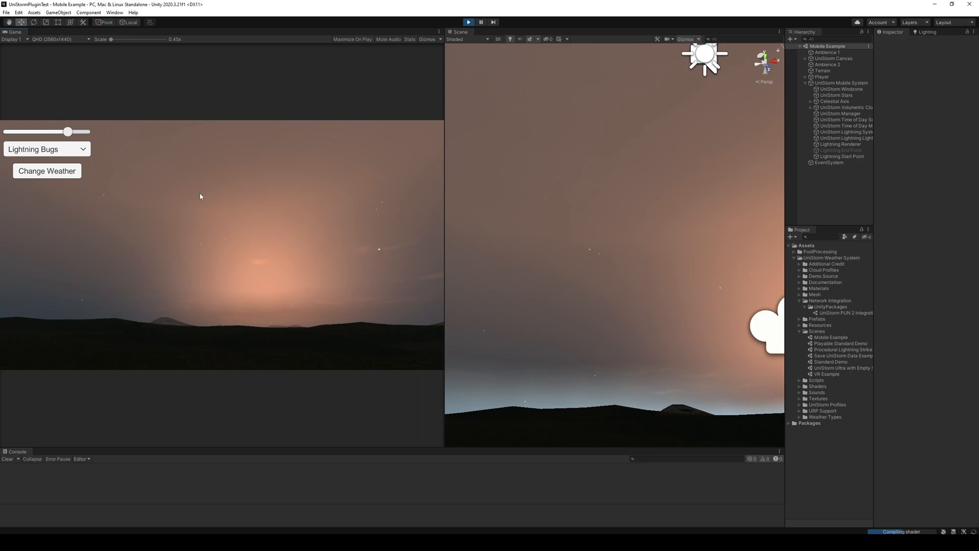
Step: Change the running demo's weather to Fire Storm and inspect the effect in the Scene view
left_click(59, 150)
scroll(51, 209, "down", 10)
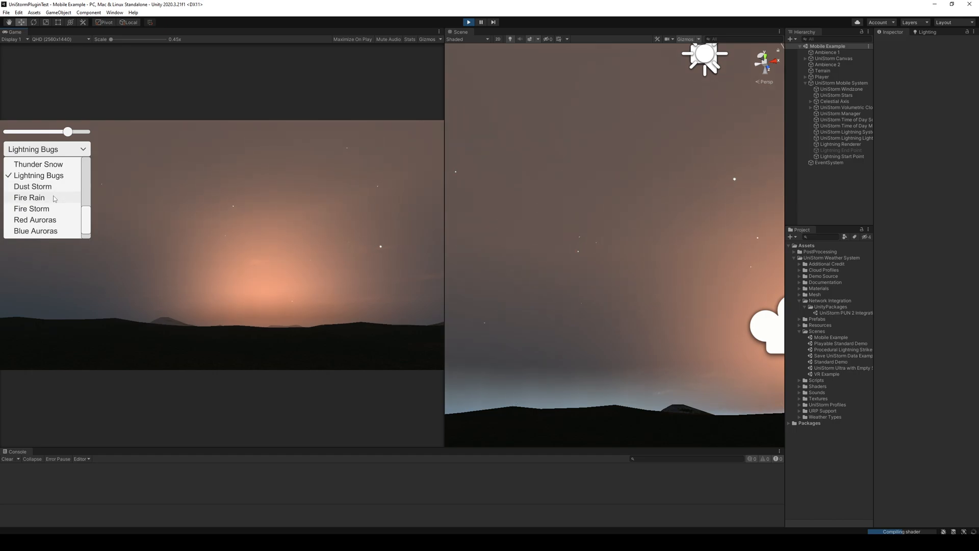
left_click(54, 209)
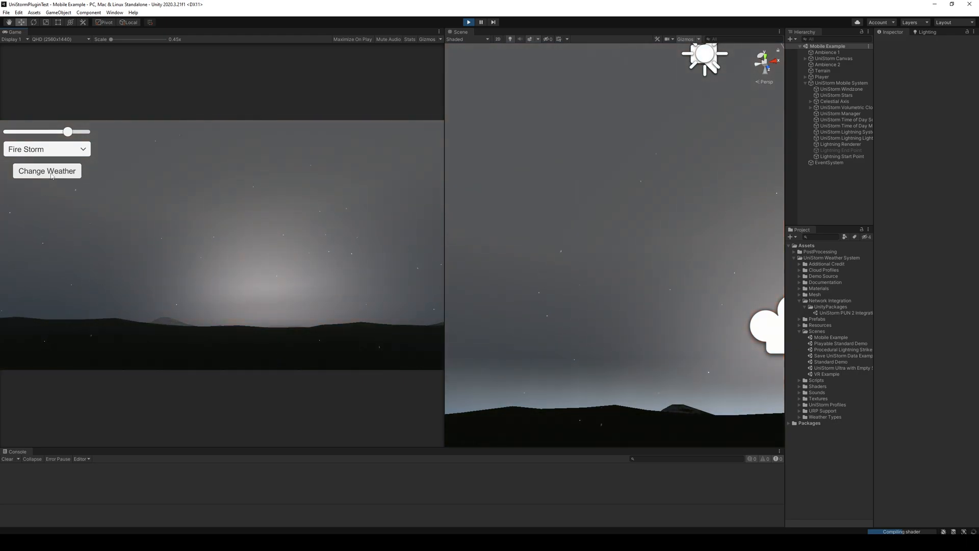
right_click_drag(476, 169, 470, 239)
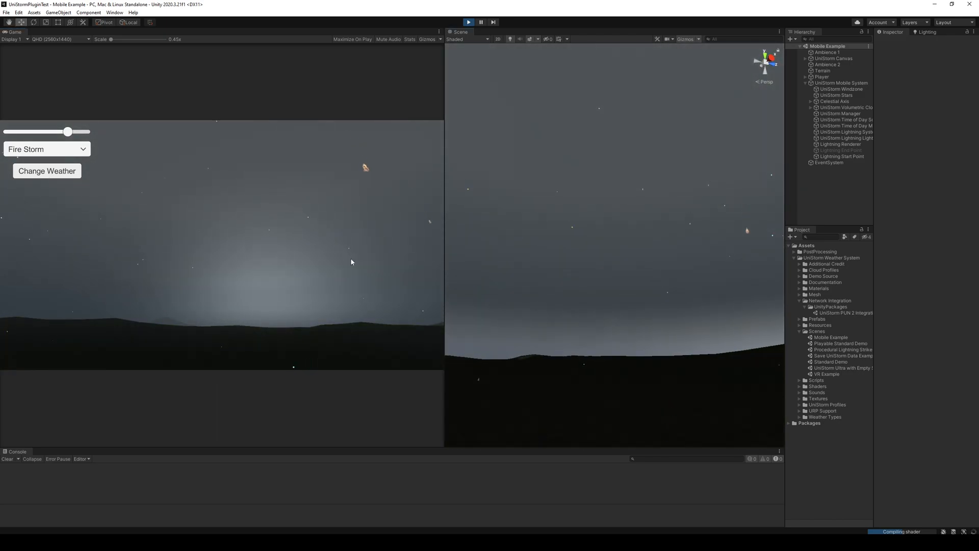
Step: Change the running demo's weather to Blue Auroras, apply it again and look around the night sky in the Scene view
left_click(58, 153)
scroll(49, 205, "down", 10)
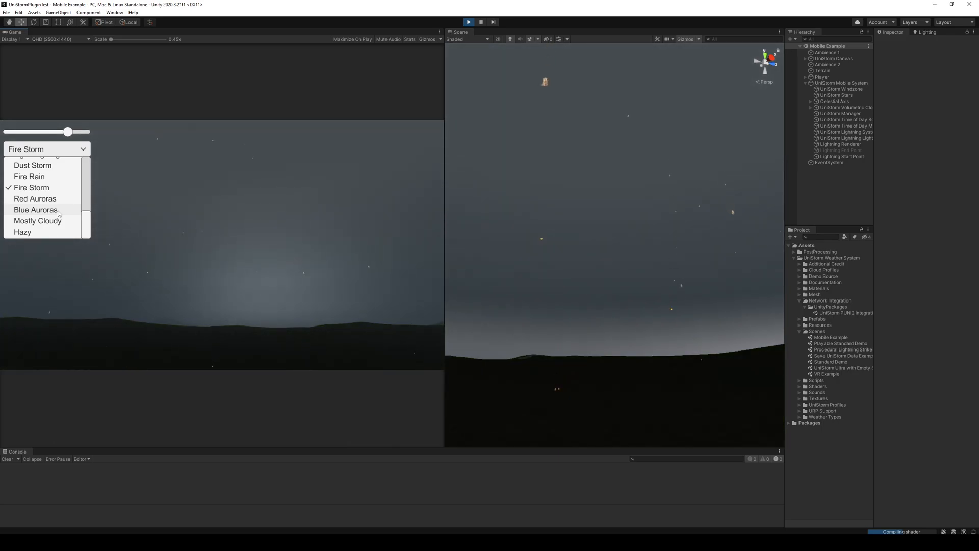
left_click(55, 209)
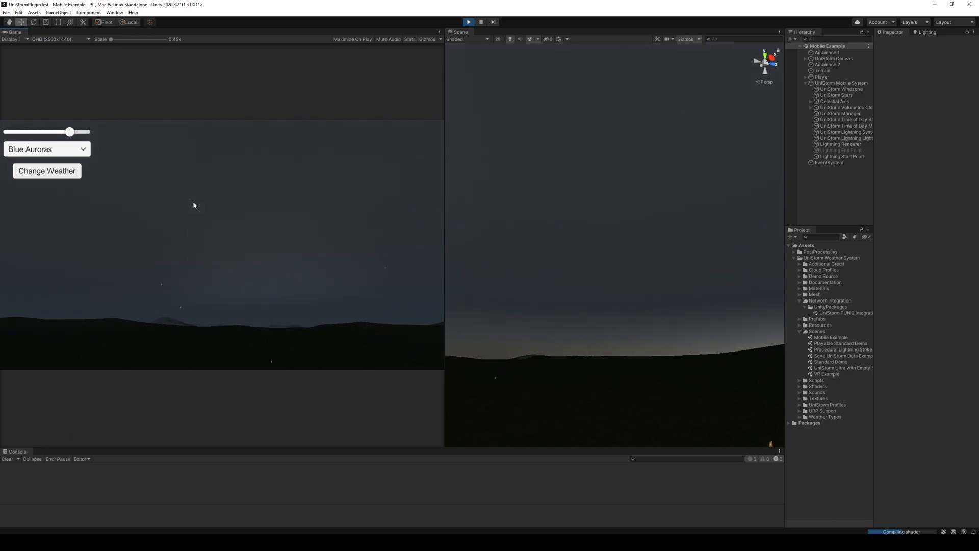
right_click_drag(619, 273, 438, 252)
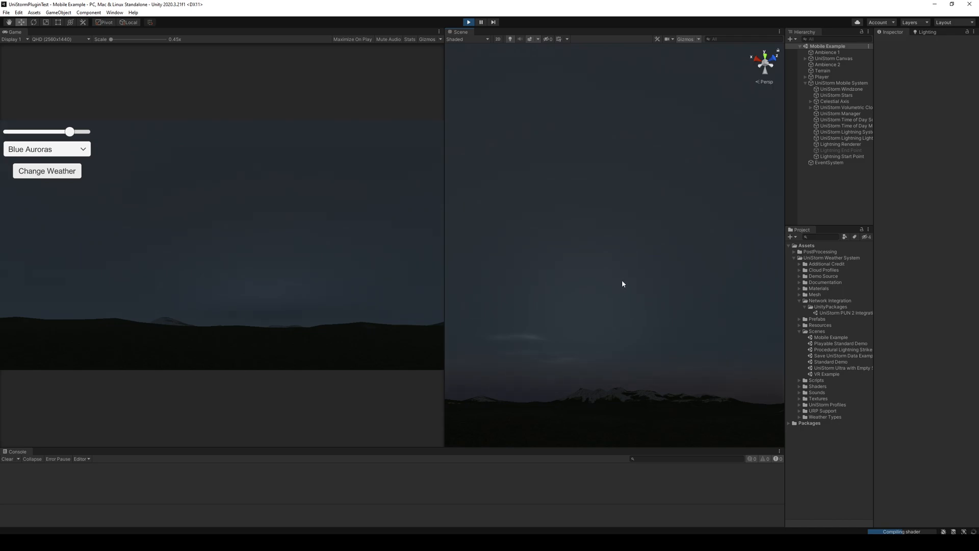
left_click(59, 176)
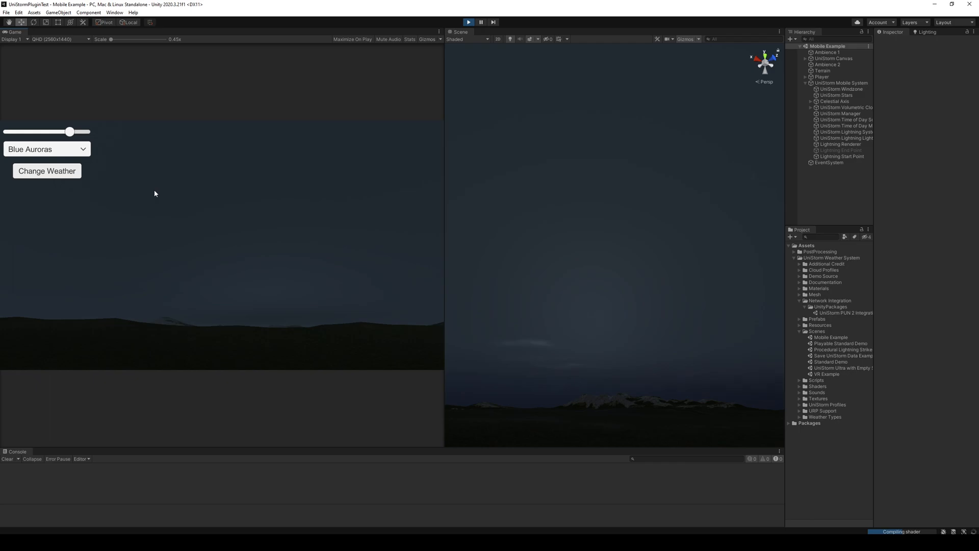
right_click_drag(618, 244, 783, 238)
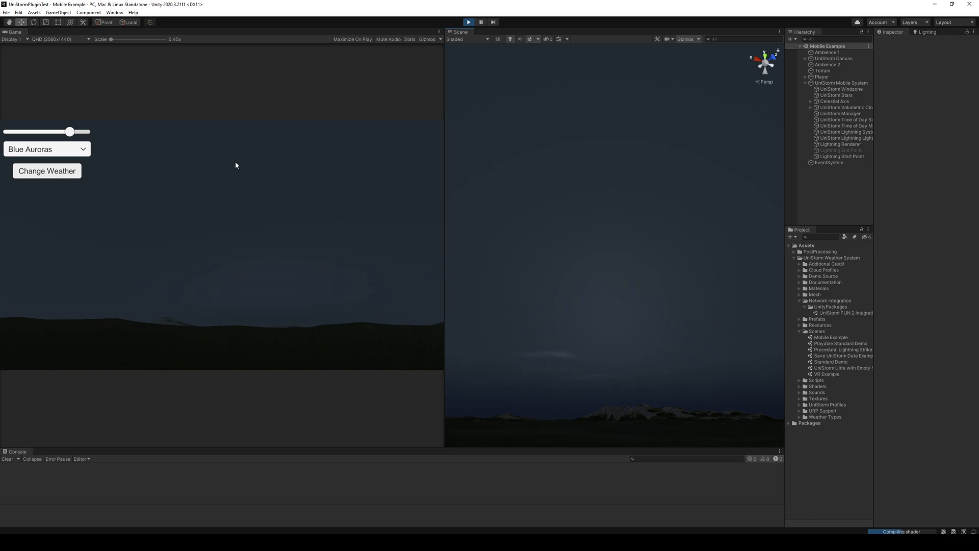
Step: Move the running demo's time of day to the very start of the day and select the Hazy weather
left_click_drag(70, 133, 5, 137)
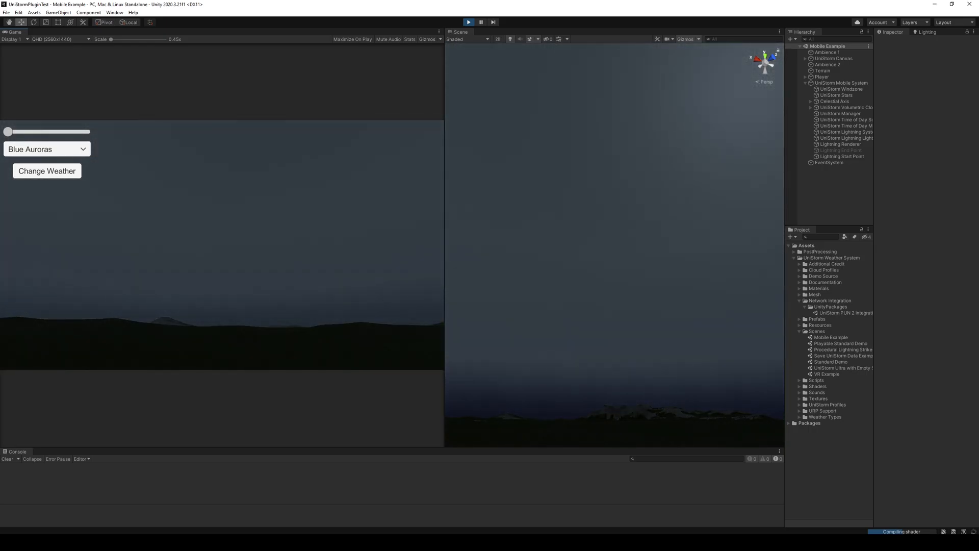
left_click(55, 149)
scroll(65, 216, "down", 10)
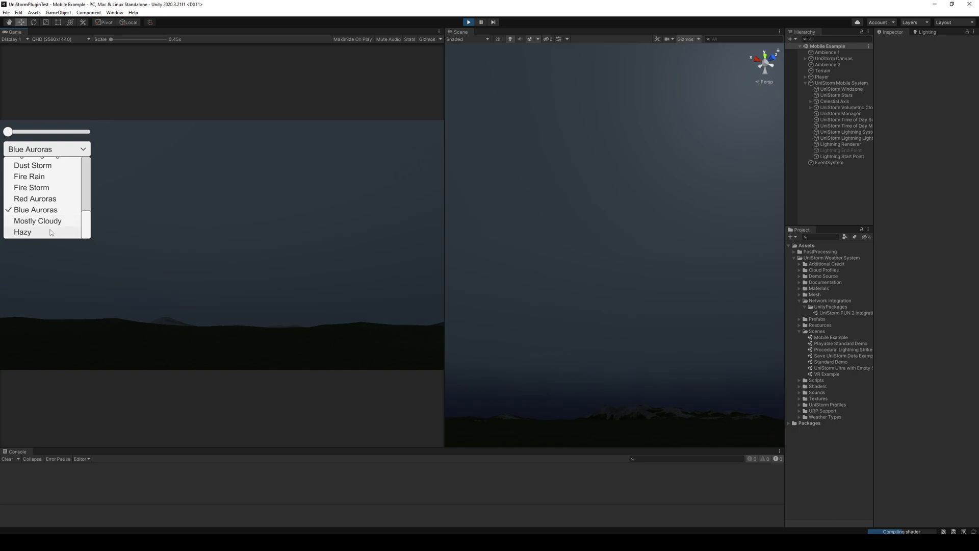
left_click(50, 233)
Step: Change the running demo's night-time weather to Clear
left_click(49, 149)
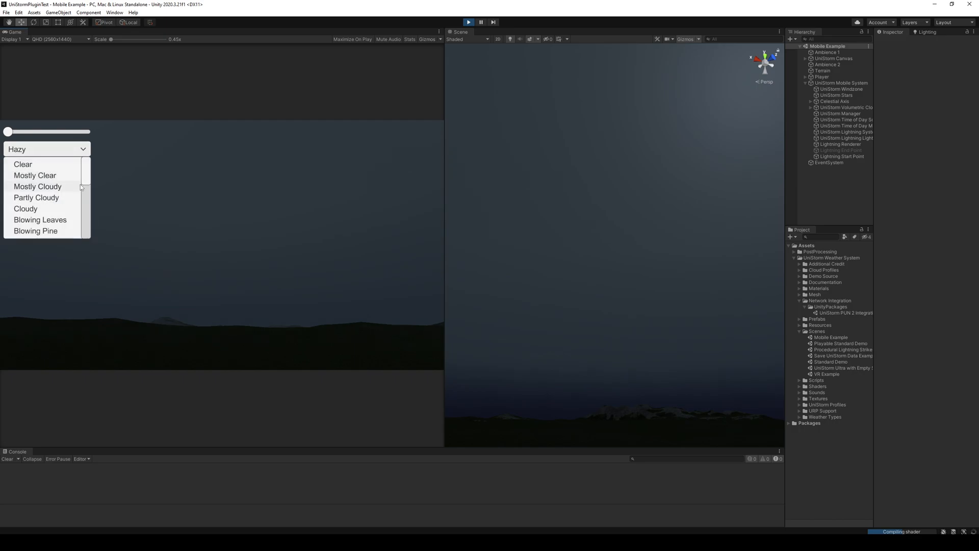
left_click(50, 165)
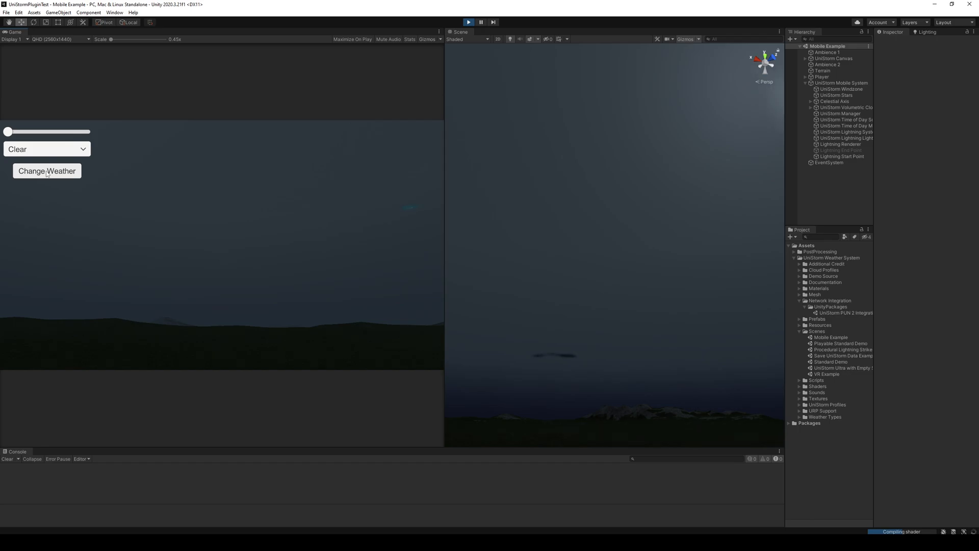
left_click(47, 174)
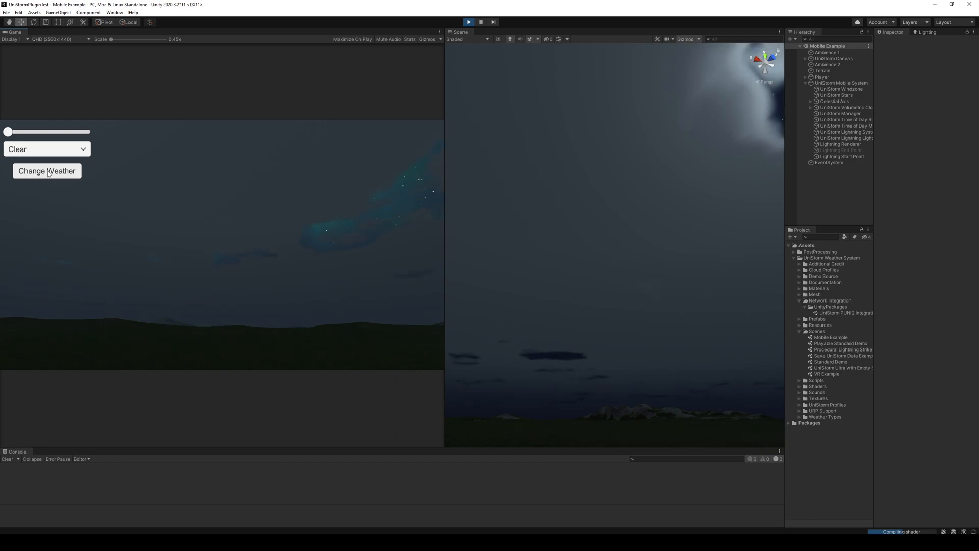
Step: Look around the clear night sky in the Scene view and change the running demo's weather back to Blue Auroras
right_click_drag(465, 260, 715, 262)
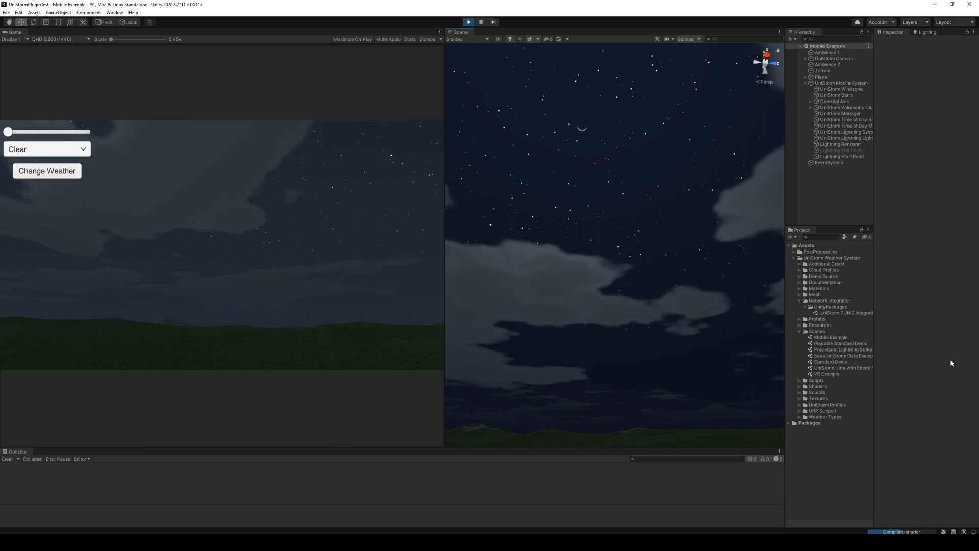
left_click(49, 153)
scroll(48, 204, "down", 5)
left_click(53, 213)
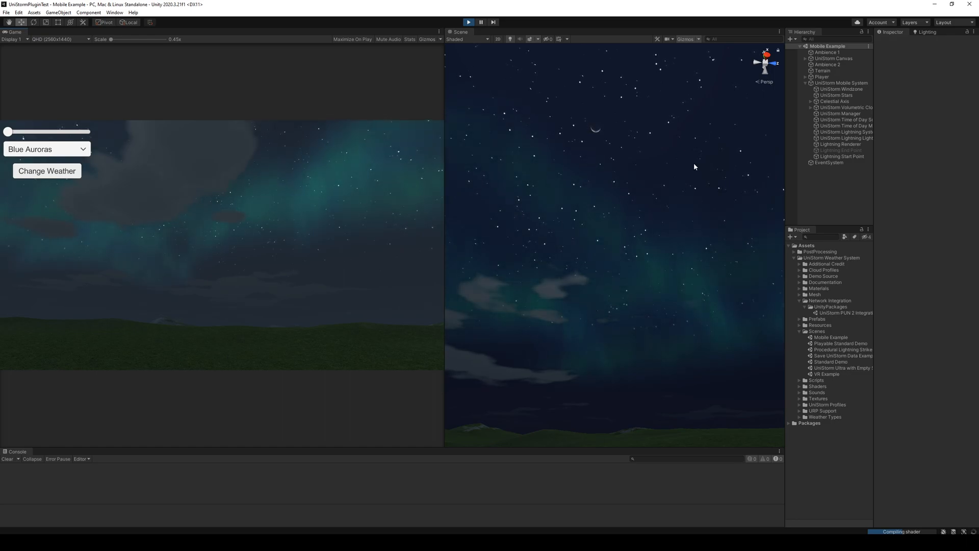
Step: Inspect the material settings of the first Aurora object under UniStorm Auroras in the volumetric clouds hierarchy
left_click(810, 107)
left_click(829, 119)
left_click(816, 120)
left_click(839, 127)
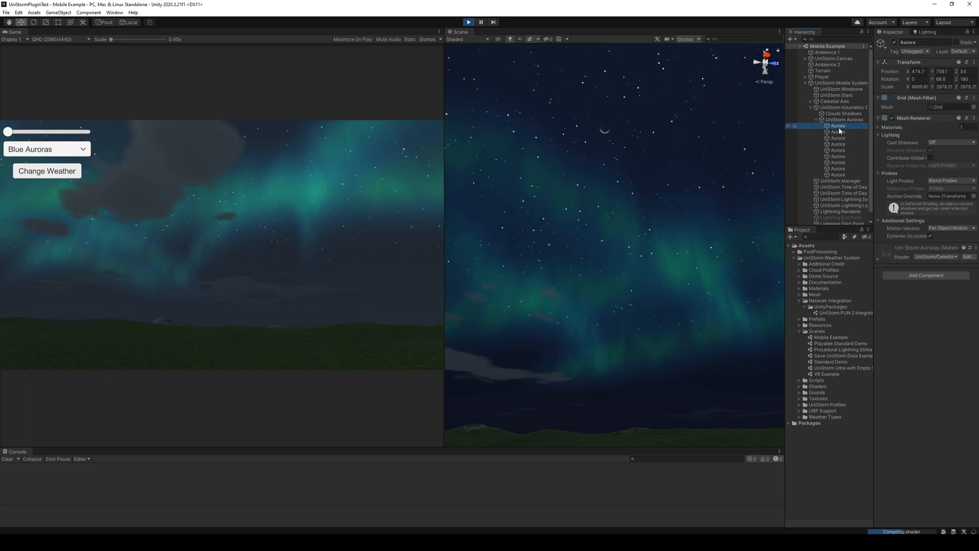
left_click(911, 250)
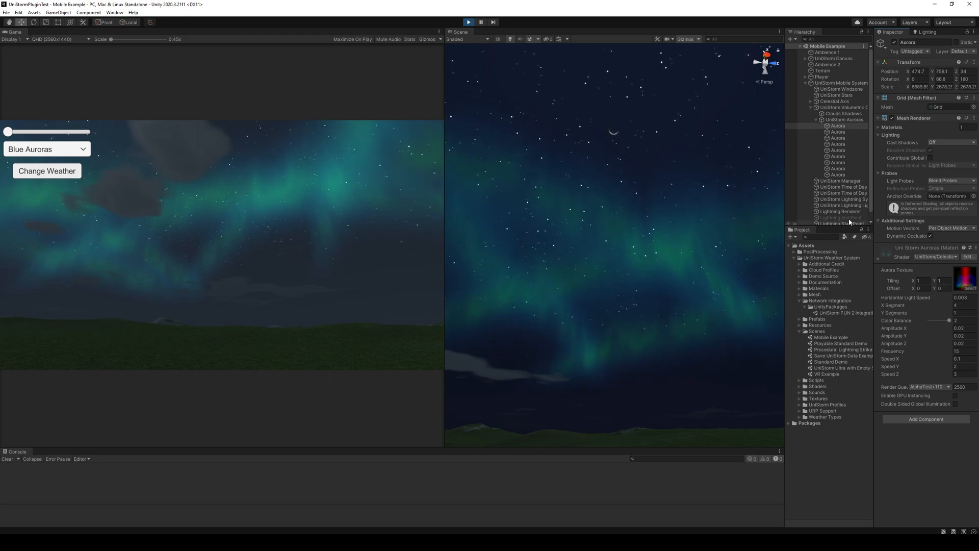
Step: Stop the Mobile Example and run the Playable Standard Demo scene with the Game view maximized
right_click_drag(650, 220, 509, 108)
left_click(469, 24)
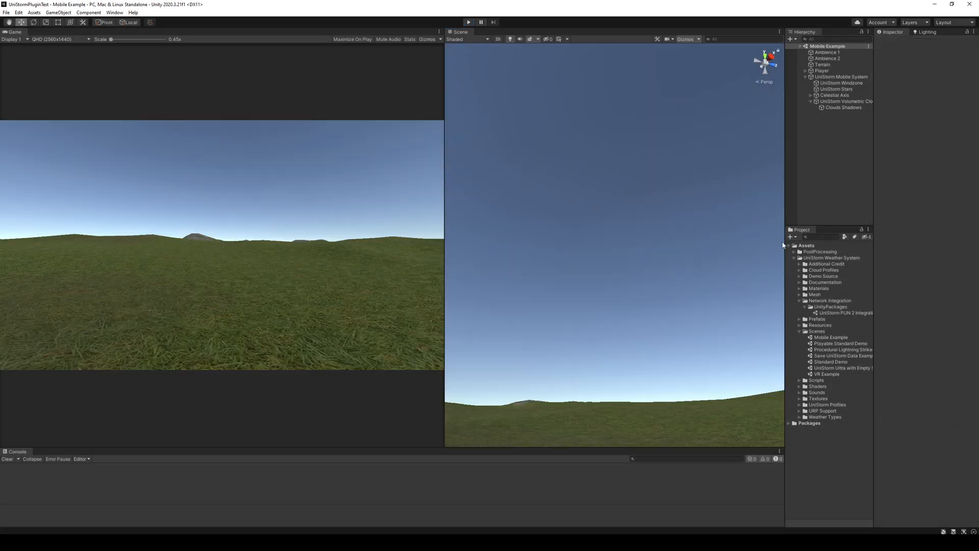
double_click(848, 344)
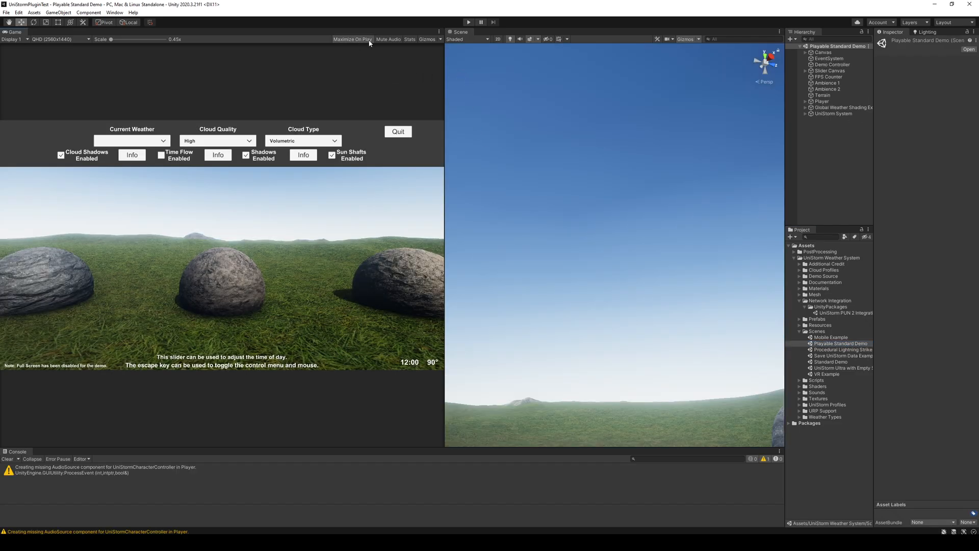
left_click(469, 22)
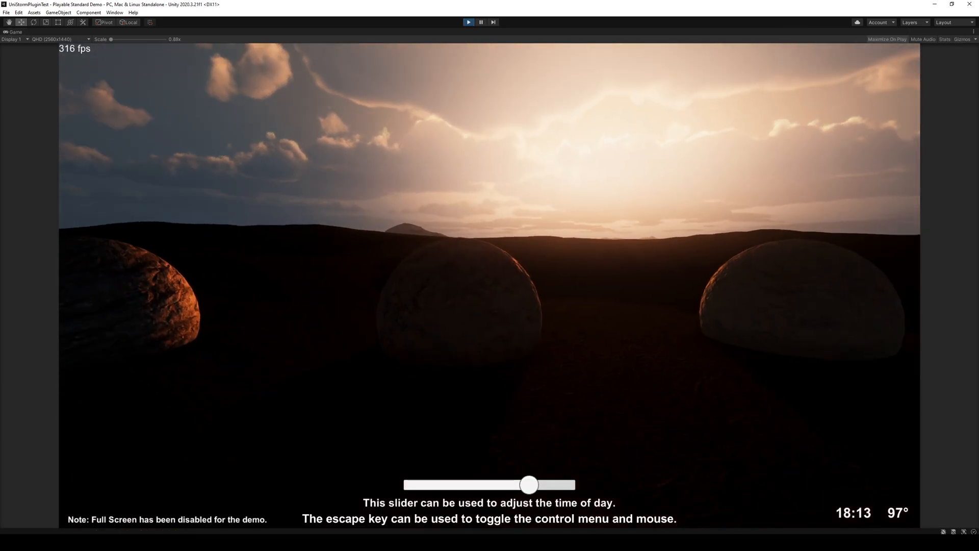
Step: Walk and jump around the boulders in the running demo to examine the sunset lighting and terrain
key("w")
key("space")
key("w")
key("space")
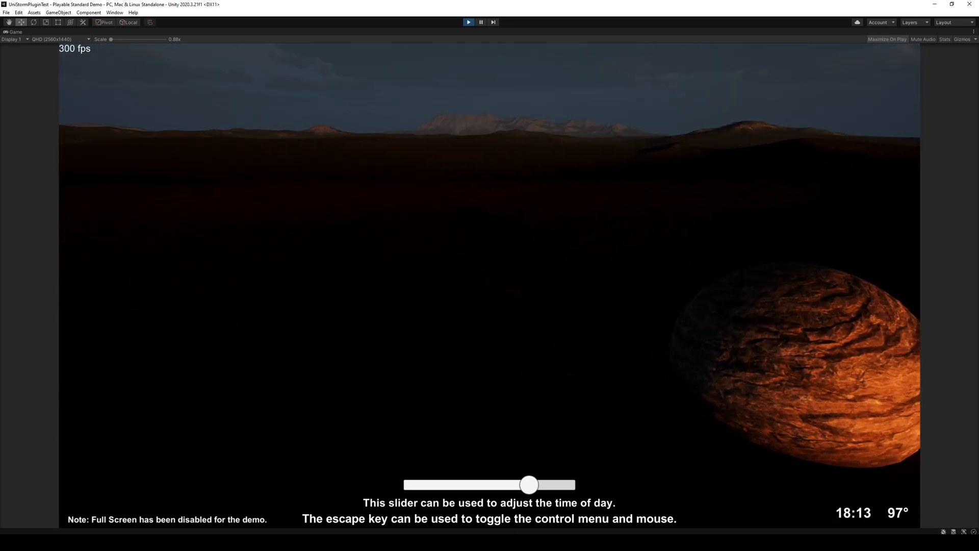
key("s")
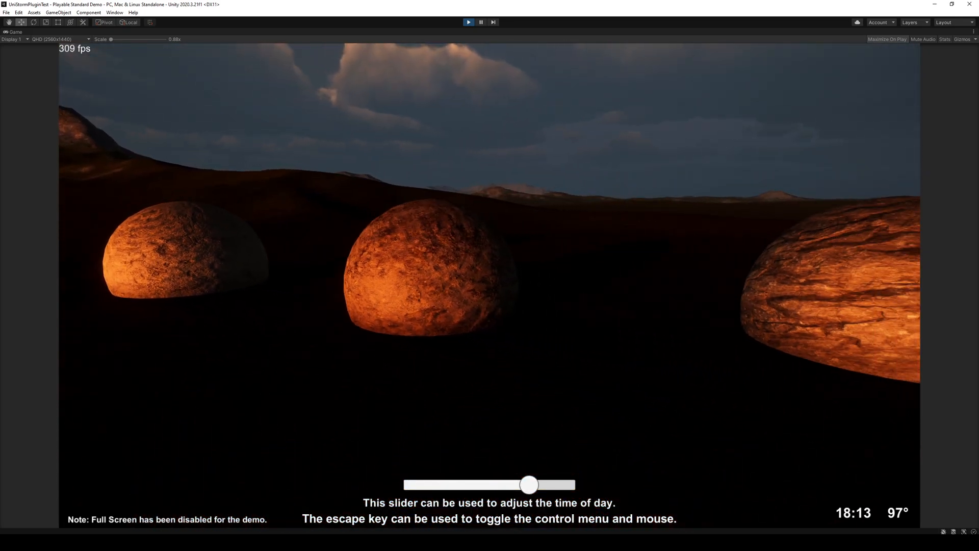
key("w")
key("space")
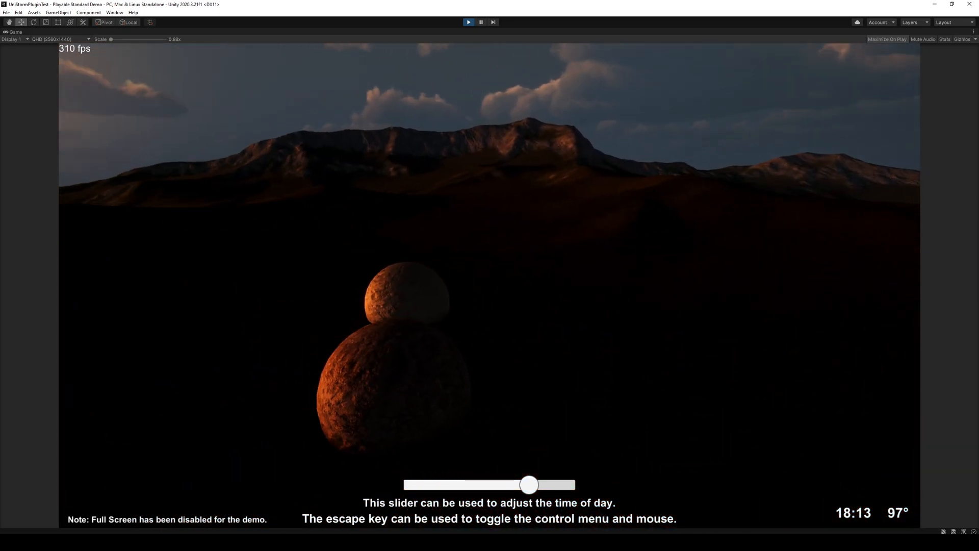
key("w")
key("space")
key("s")
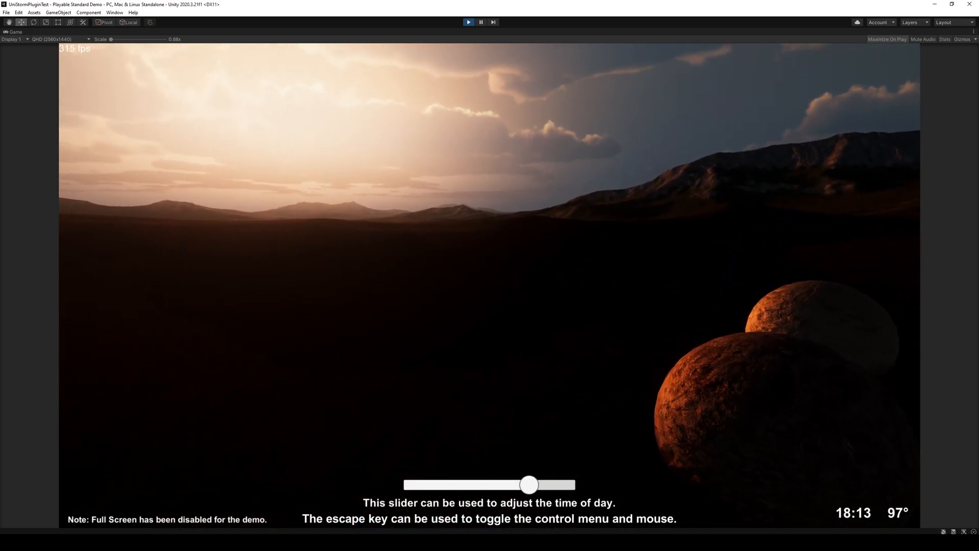
Step: Show the demo's control menu, enable time flow and set the cloud quality to Ultra
key("Escape")
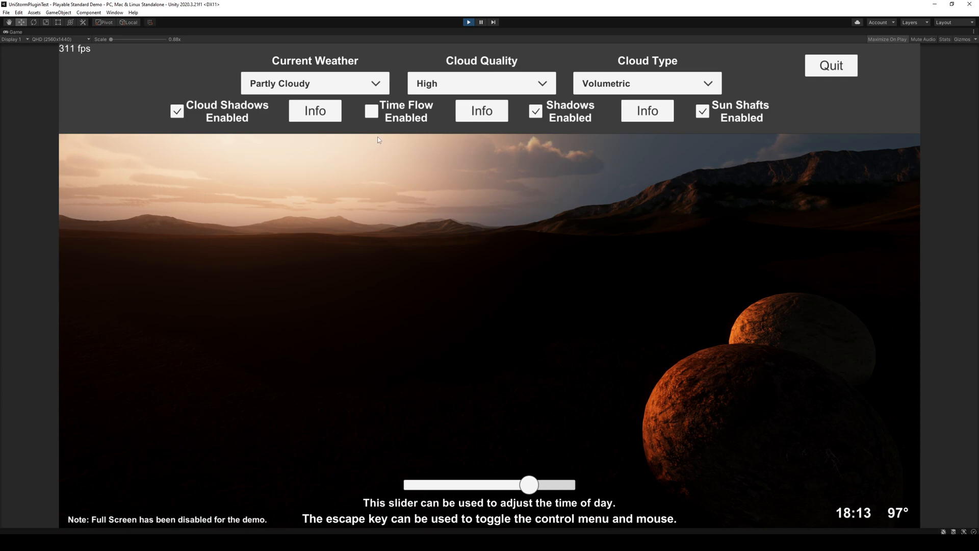
left_click(372, 111)
left_click(655, 88)
left_click(655, 89)
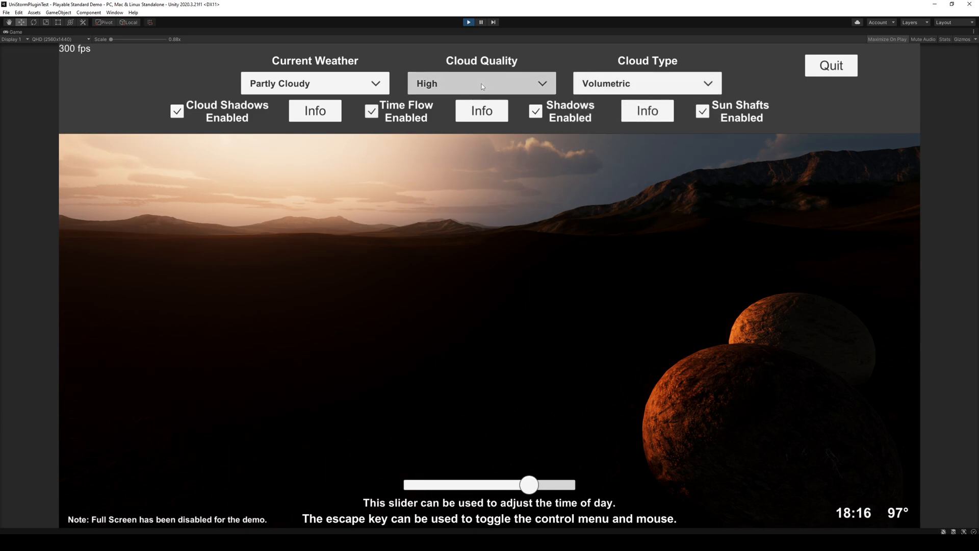
left_click(482, 84)
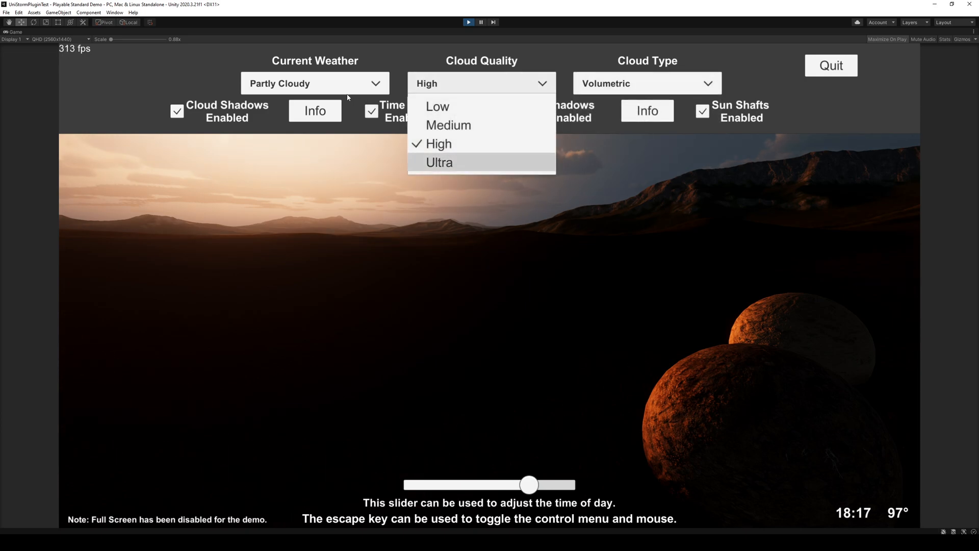
left_click(445, 163)
Step: Change the Playable Standard Demo's weather to Thunderstorm and hide the control menu to watch the sky
left_click(330, 88)
left_click_drag(378, 122, 379, 221)
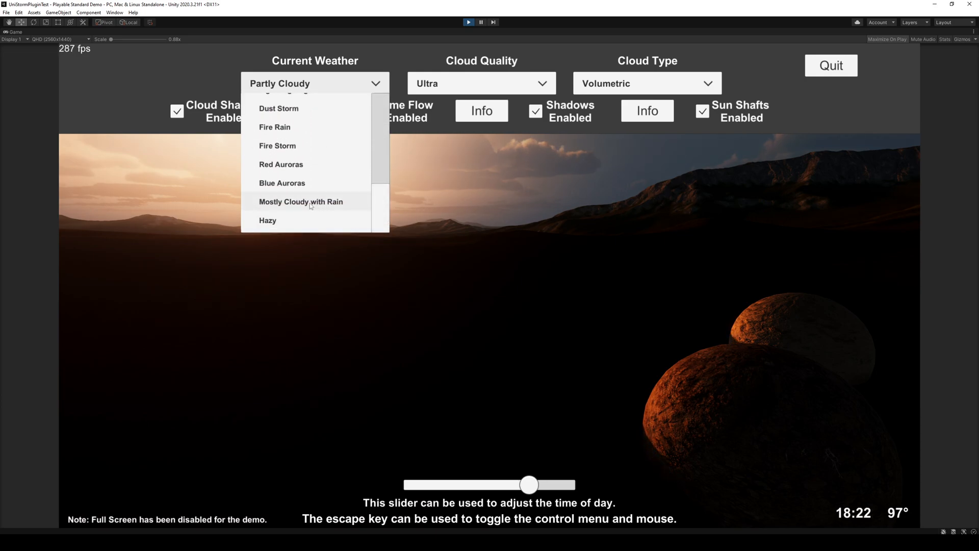
scroll(286, 221, "up", 3)
left_click_drag(378, 183, 380, 169)
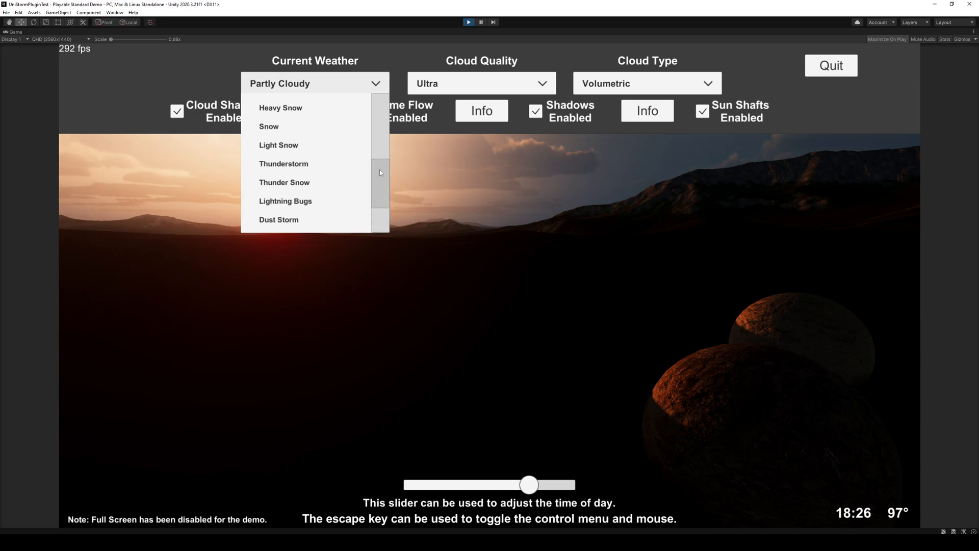
left_click(309, 168)
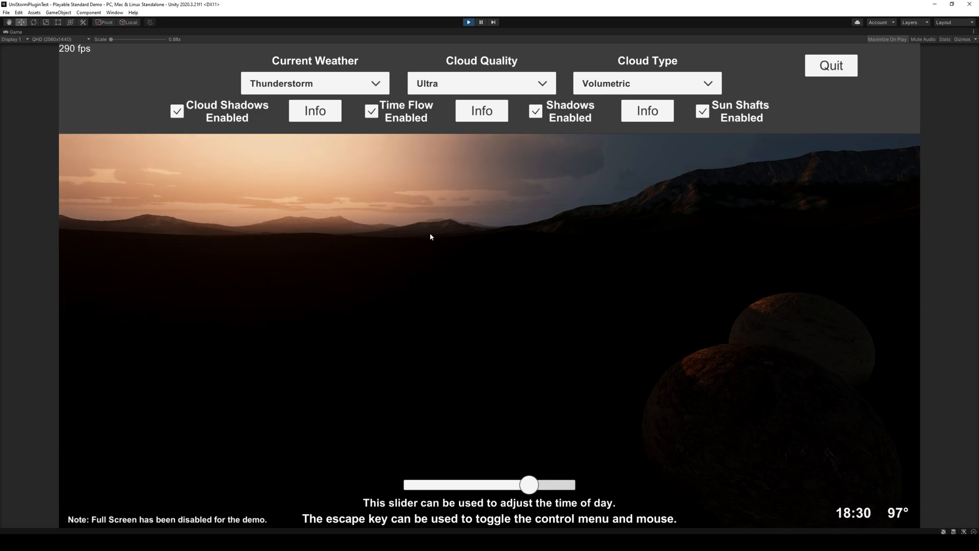
key("Escape")
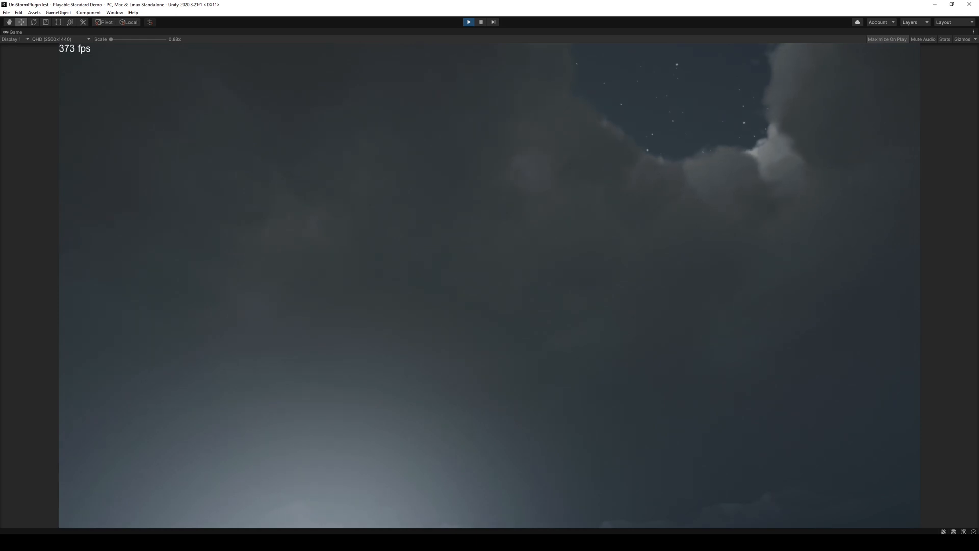
Step: Turn on the Game view's statistics overlay and return to watching the thunderstorm
key("Escape")
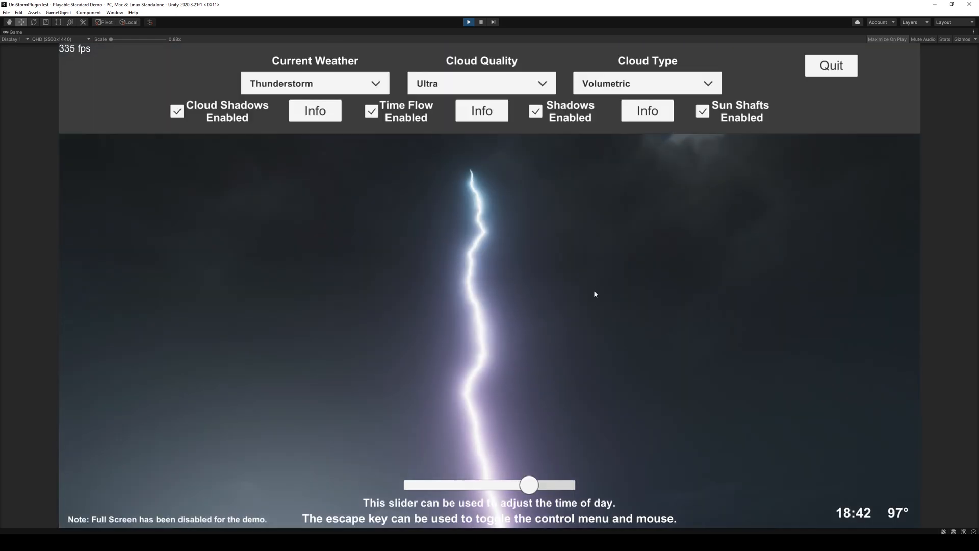
left_click(945, 39)
key("Escape")
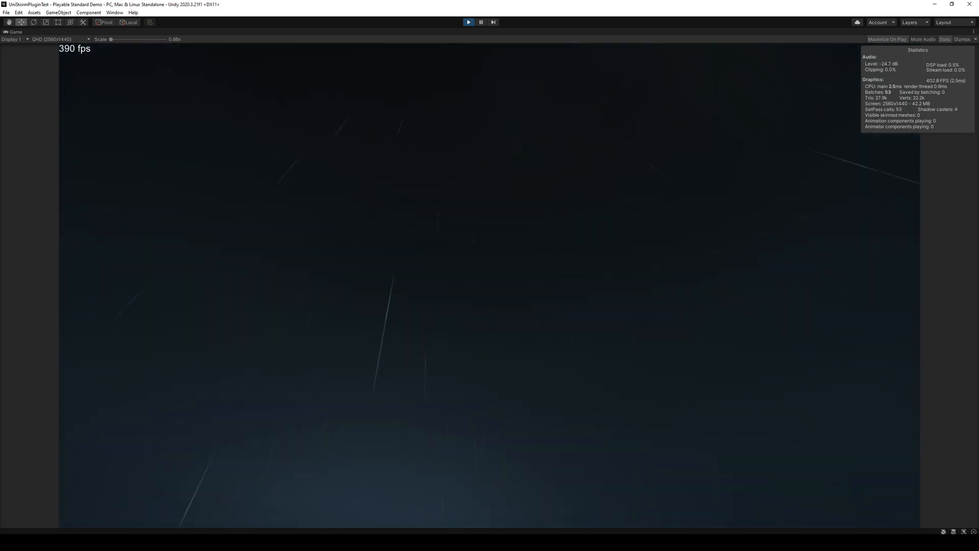
Step: Switch the weather from the thunderstorm to Clear and look around the night sky without the control menu
key("Escape")
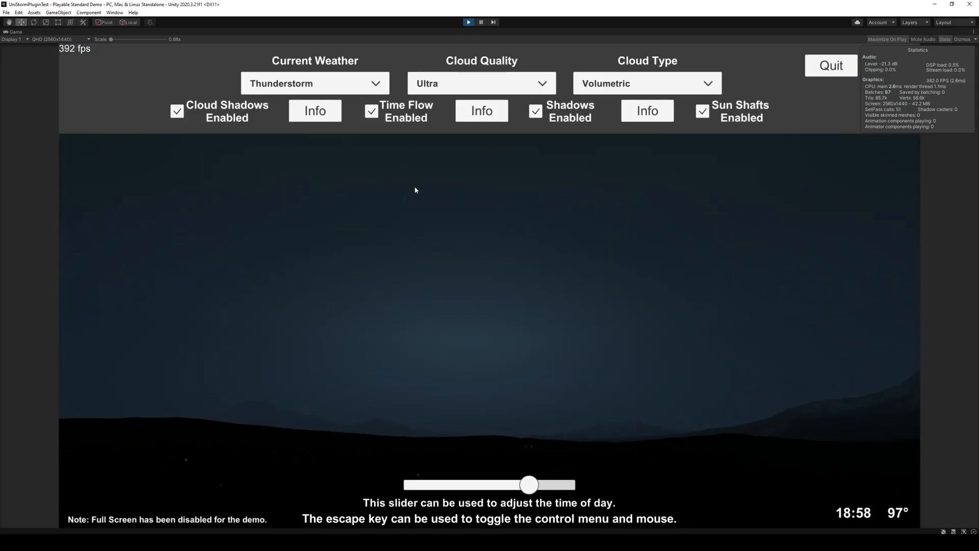
left_click(324, 87)
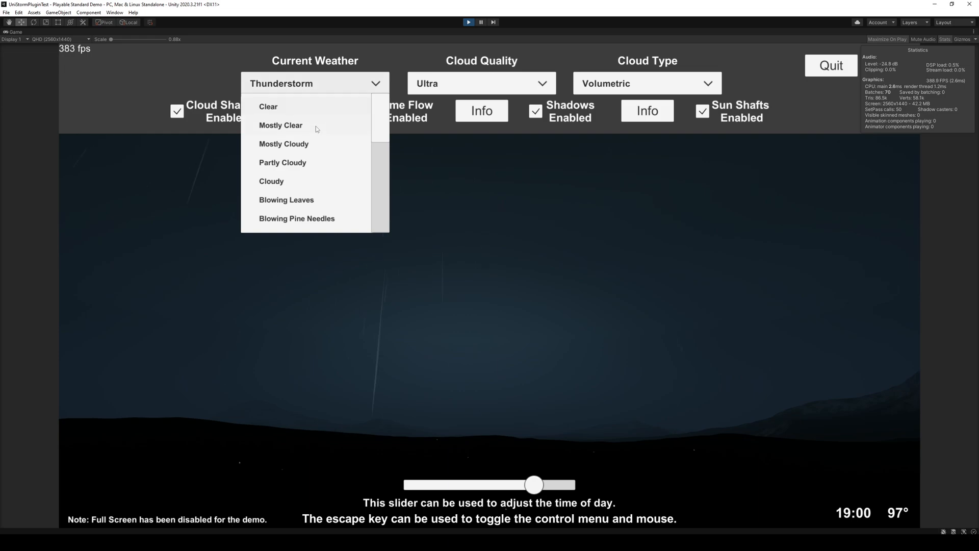
left_click(288, 109)
key("Escape")
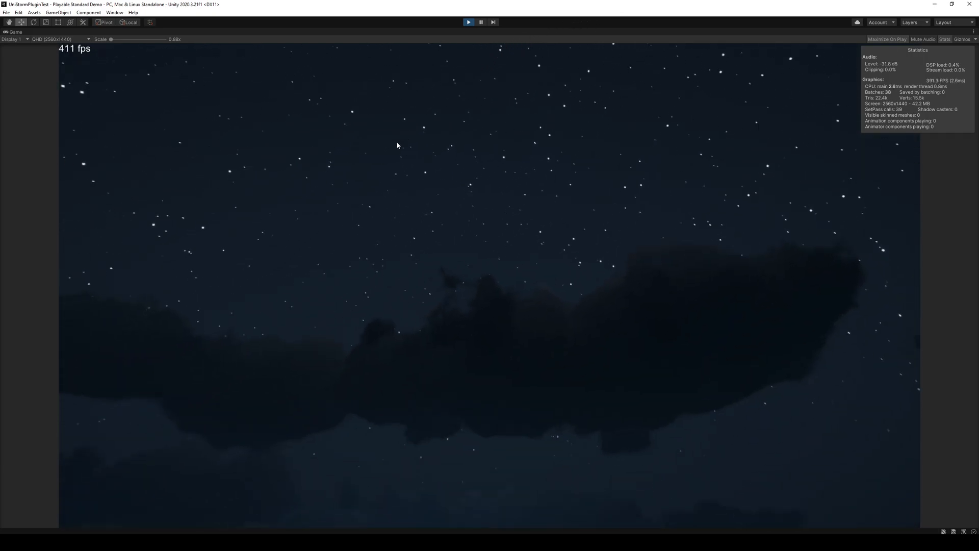
Step: Set the current weather to Red Auroras and look around the sky with the control menu hidden
key("Escape")
left_click(375, 83)
left_click_drag(380, 133, 379, 225)
left_click(281, 165)
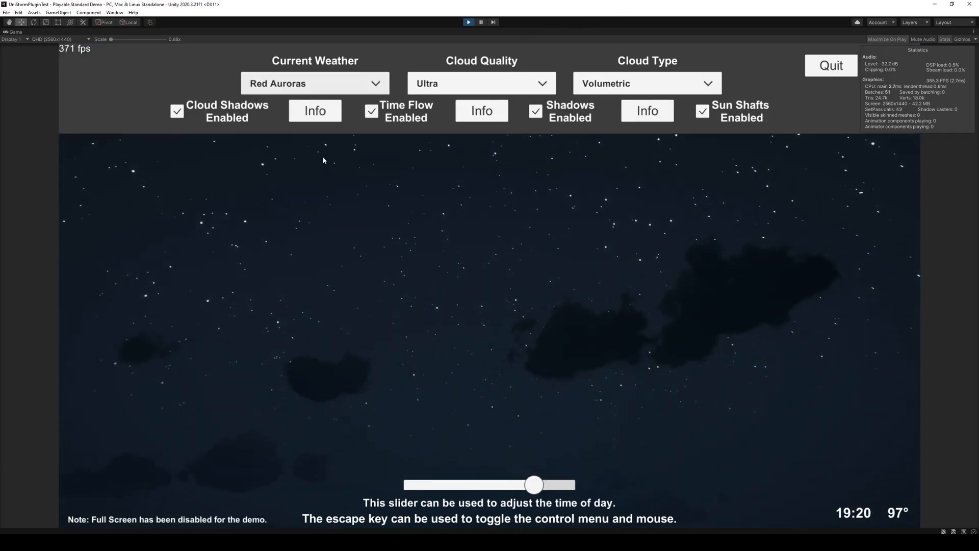
key("Escape")
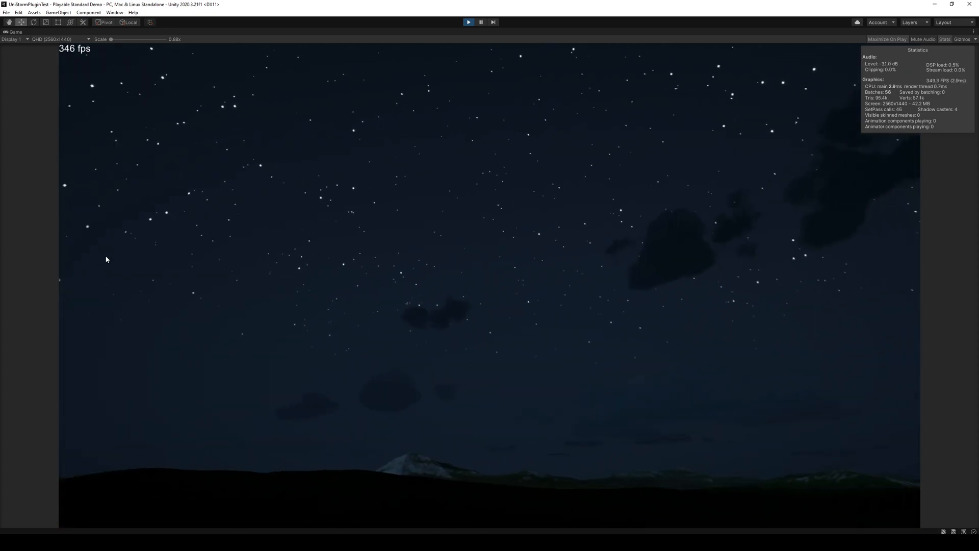
Step: Read the demo's information about its weather types and dismiss it
key("Escape")
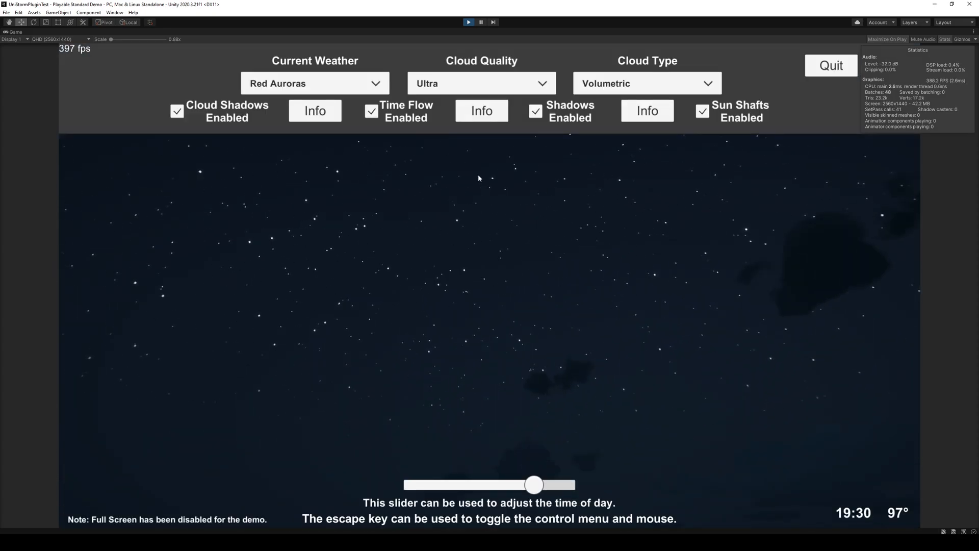
left_click(316, 118)
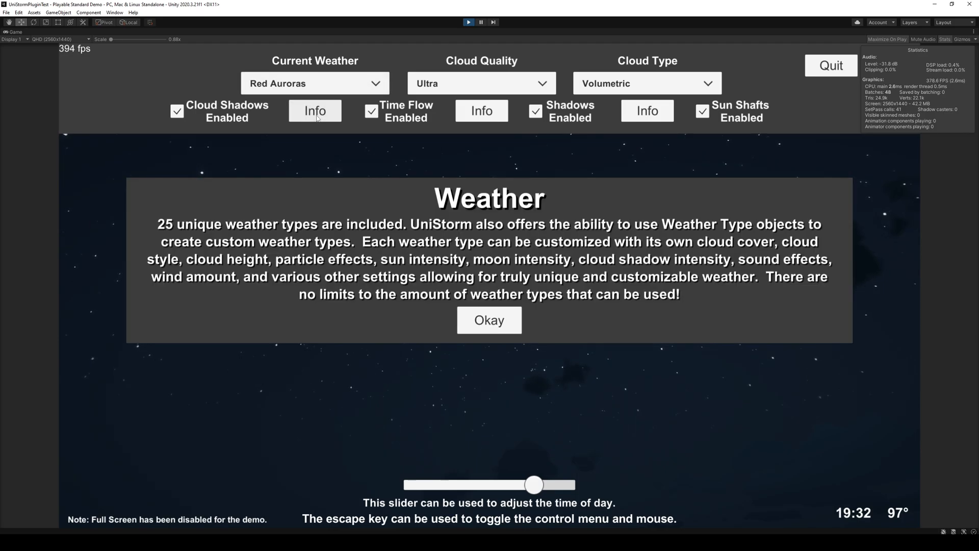
left_click(489, 323)
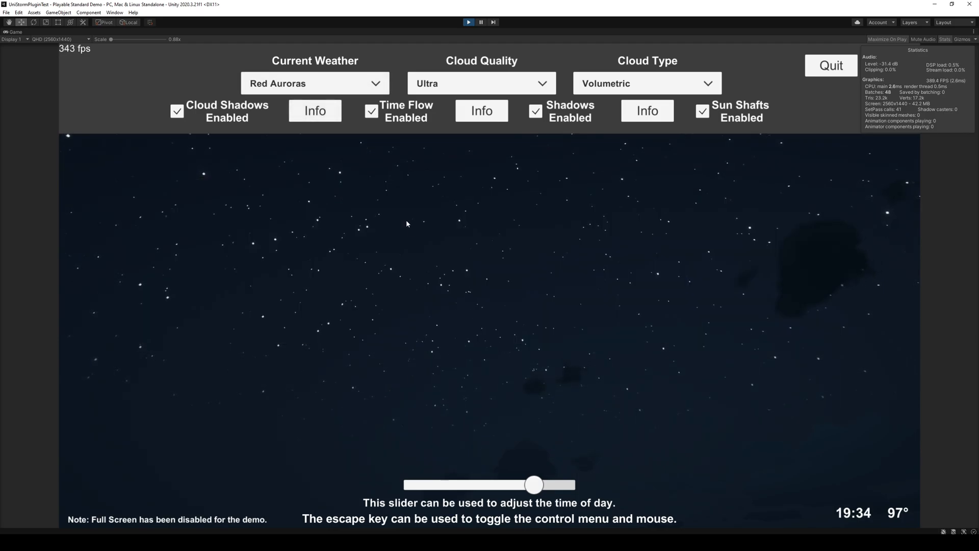
Step: Set the current weather to Blue Auroras and look over the night sky and mountains
left_click(326, 86)
left_click_drag(380, 115, 388, 228)
left_click(298, 183)
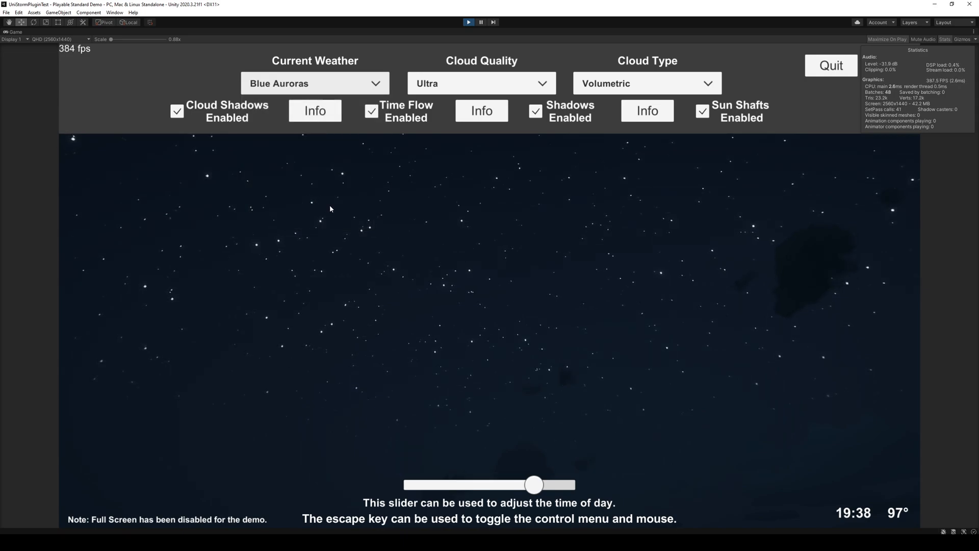
key("Escape")
left_click(244, 271)
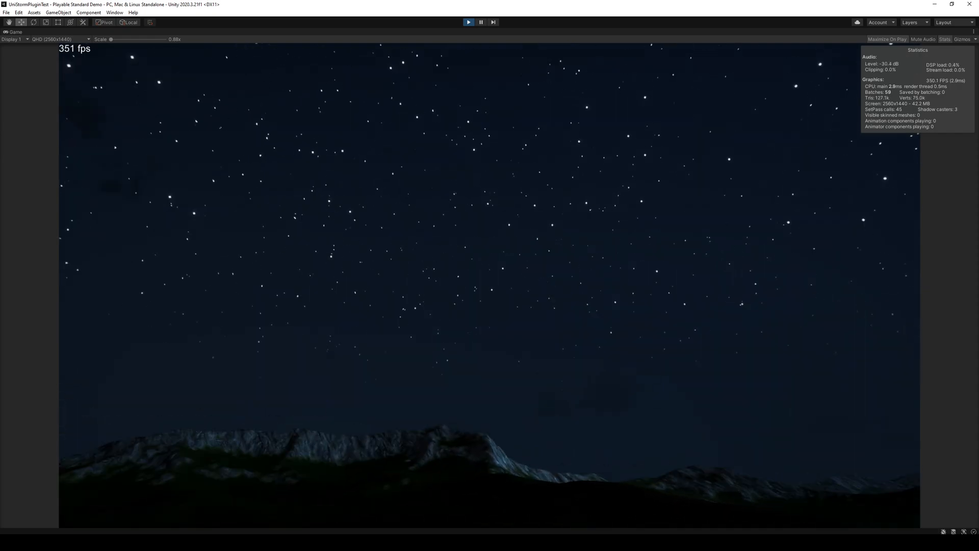
Step: Set the current weather to Fire Rain and hide the control menu to watch the effect
key("Escape")
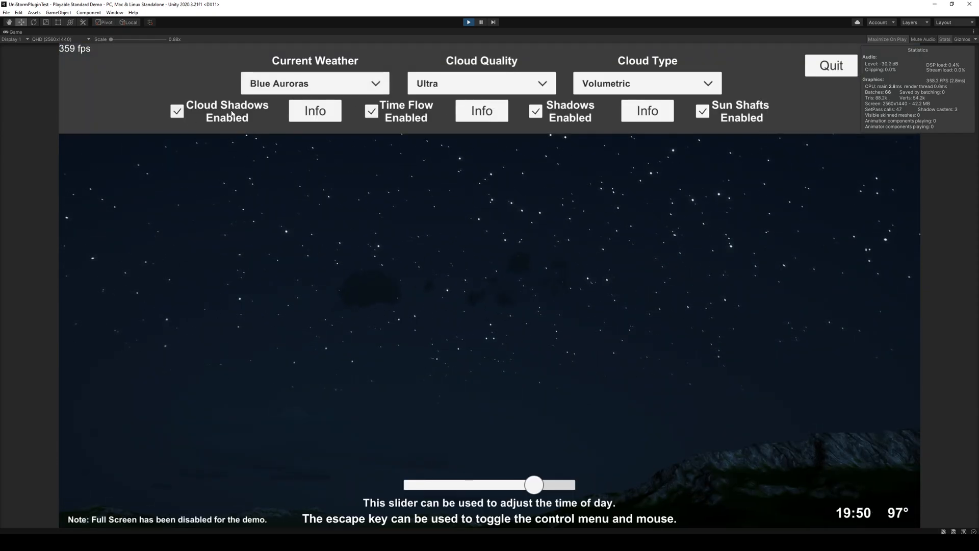
left_click(341, 87)
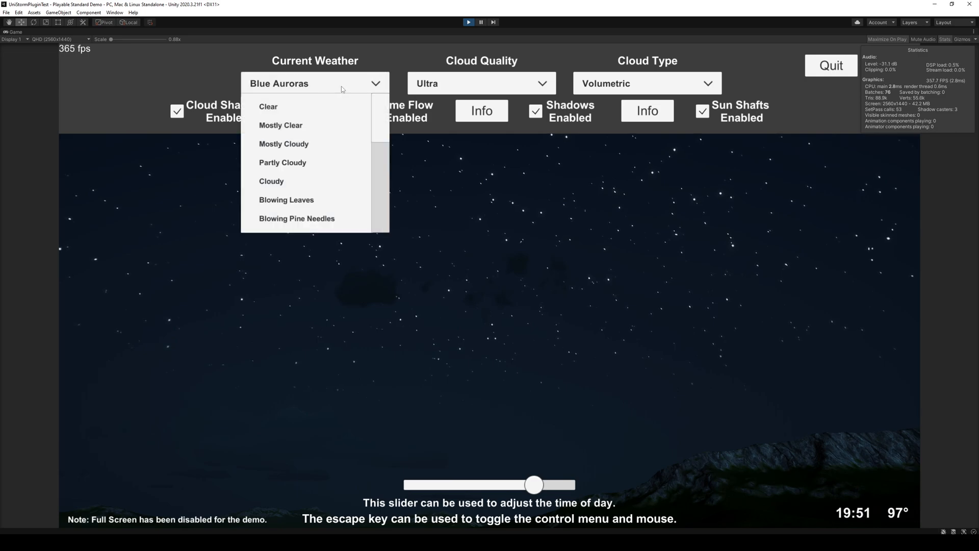
left_click_drag(377, 122, 384, 215)
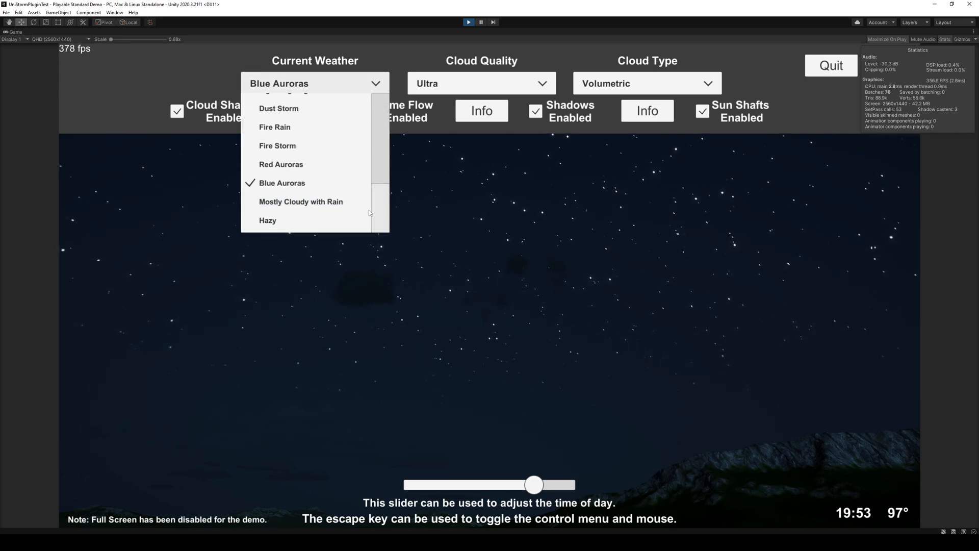
left_click(306, 128)
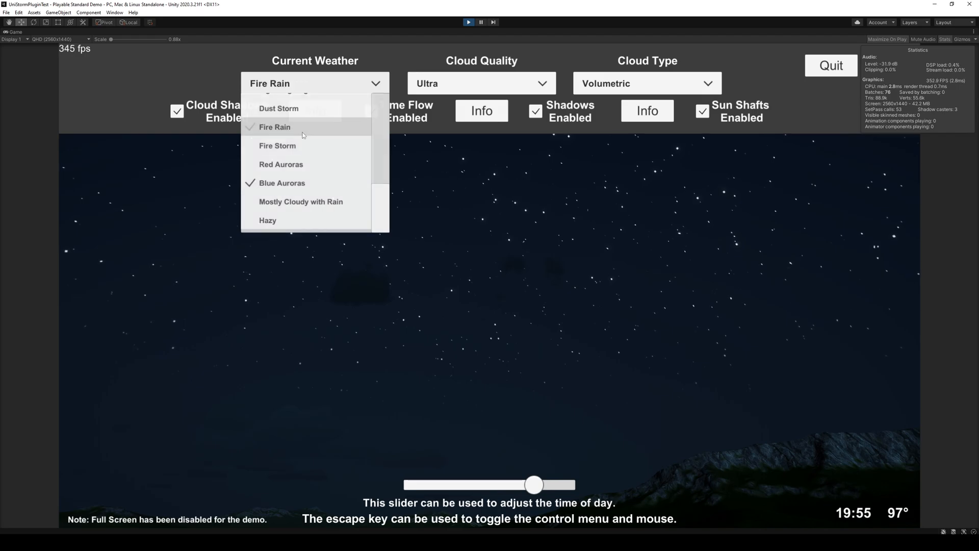
key("Escape")
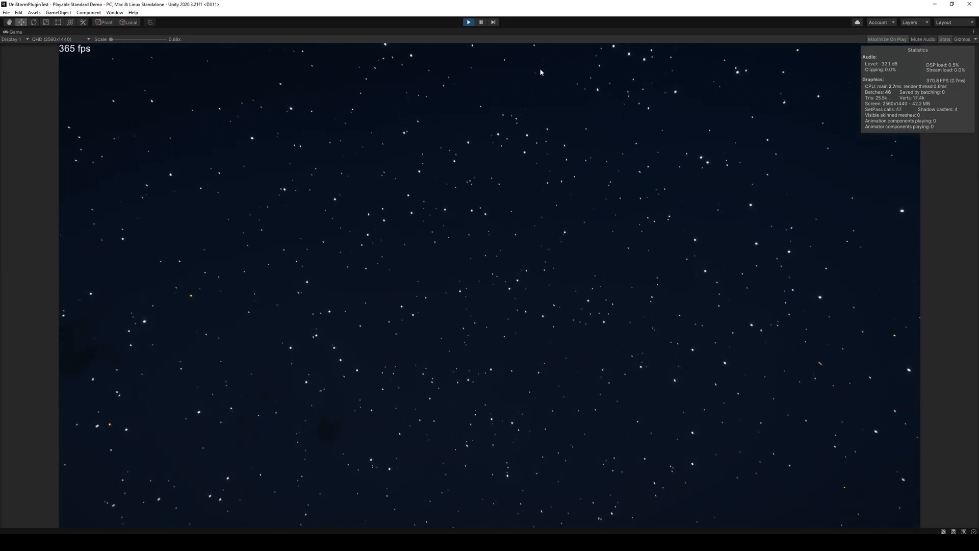
Step: Set the current weather to Blue Auroras and hide the control menu to watch the night sky
key("Escape")
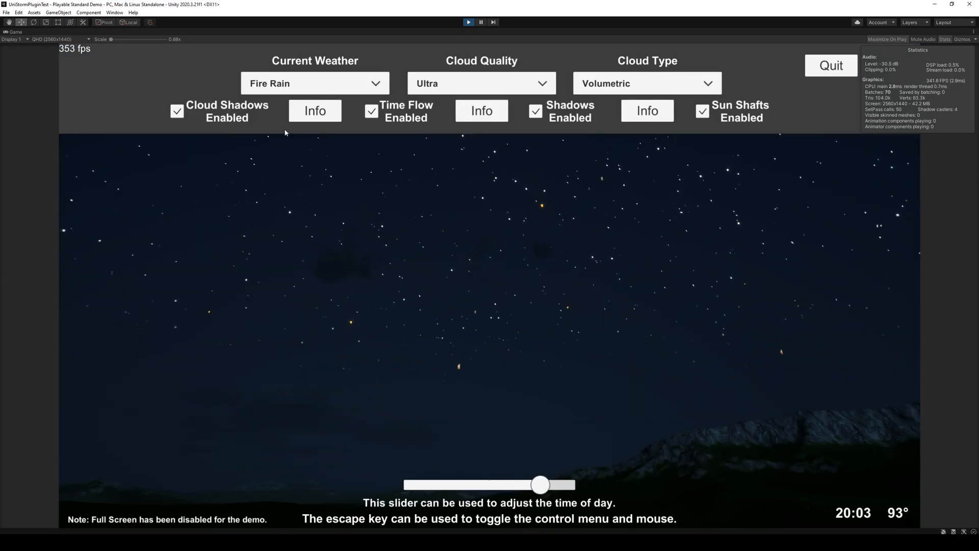
left_click(326, 84)
scroll(378, 192, "down", 3)
scroll(379, 192, "down", 2)
left_click(292, 183)
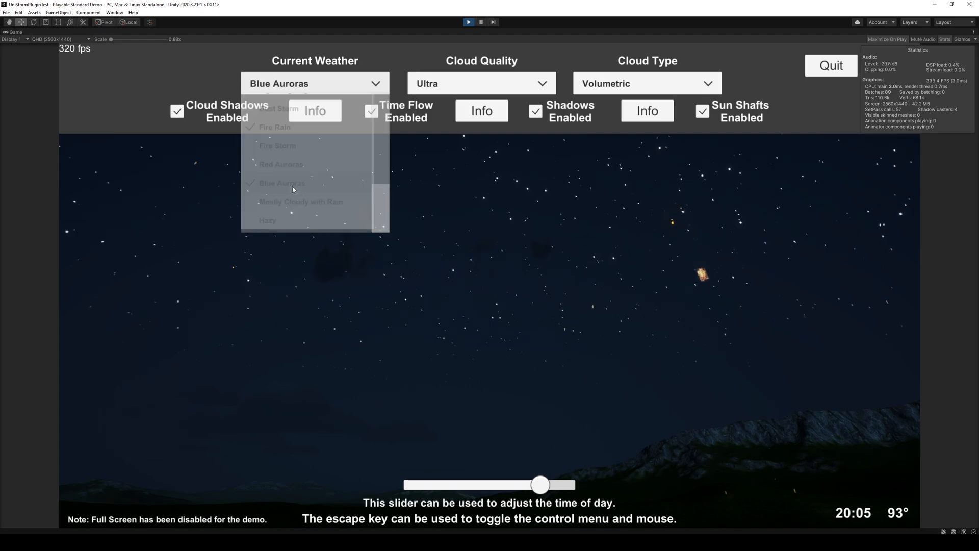
key("Escape")
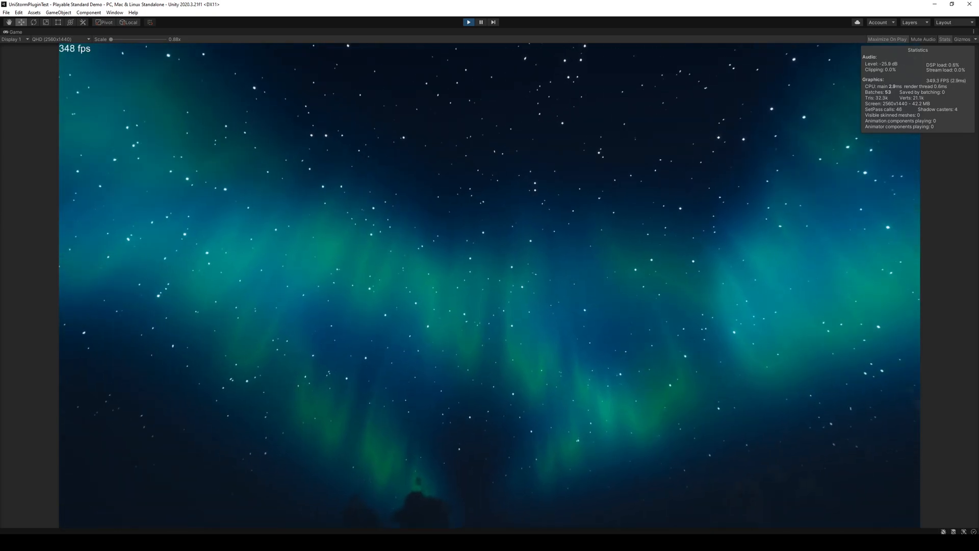
Step: Set the demo's time of day to about 10:00, look at the boulders in daylight, and stop play mode
key("Escape")
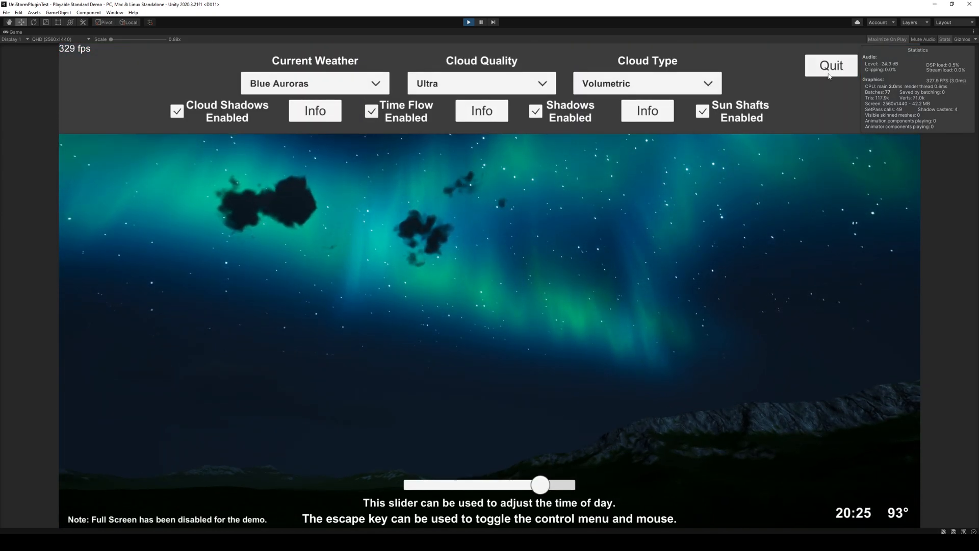
left_click_drag(541, 487, 478, 489)
key("Escape")
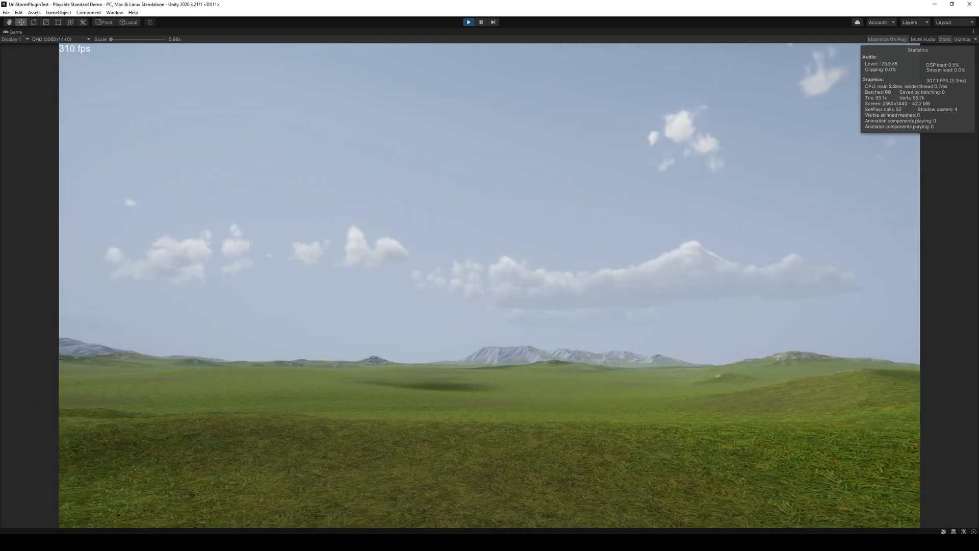
key("s")
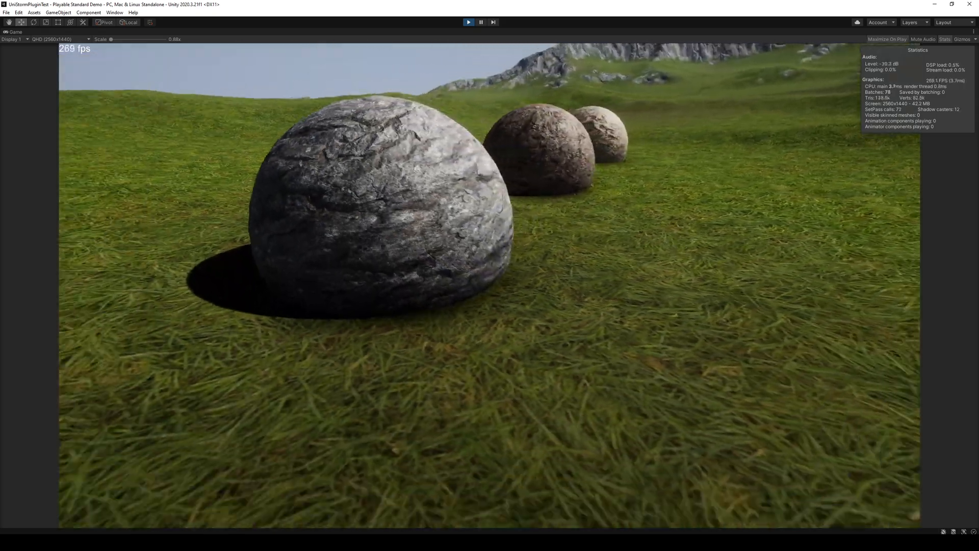
key("Escape")
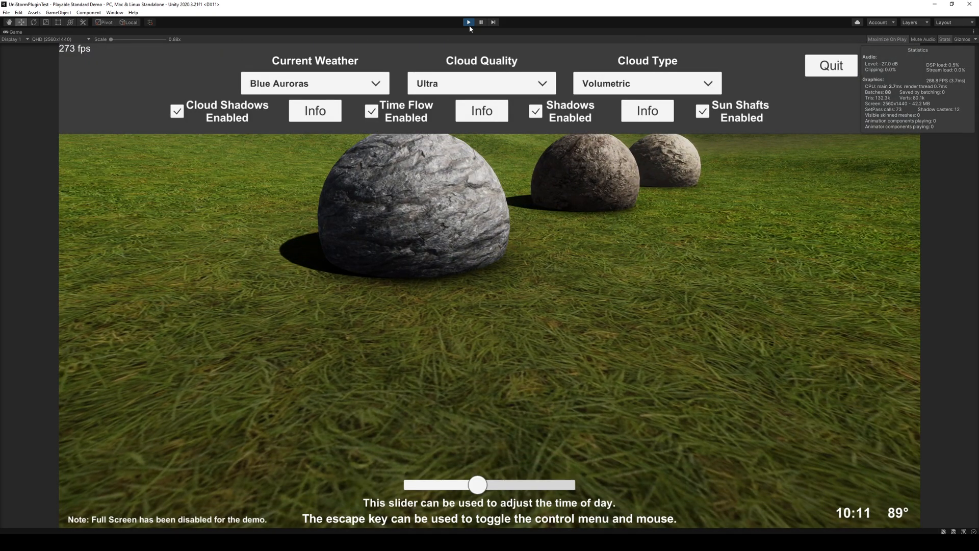
left_click(469, 22)
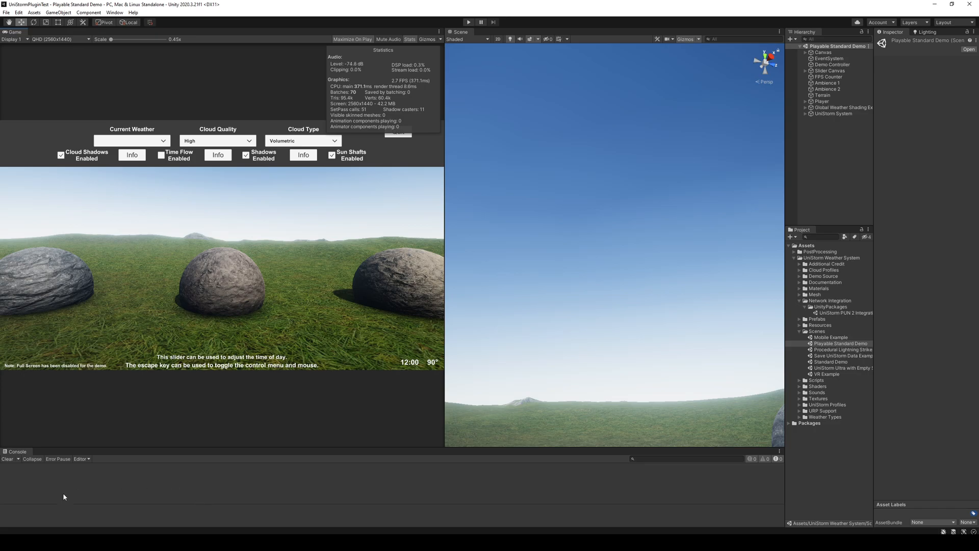
Step: Open Paint, paste the captured screenshot into it, and minimise its window to return to Unity
key("super")
type("paint")
key("Return")
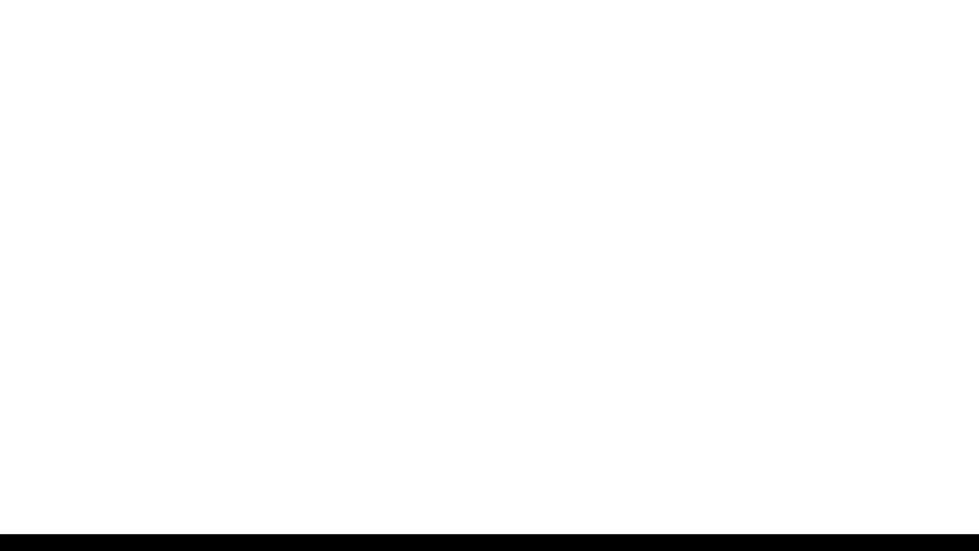
key("ctrl+v")
left_click(932, 6)
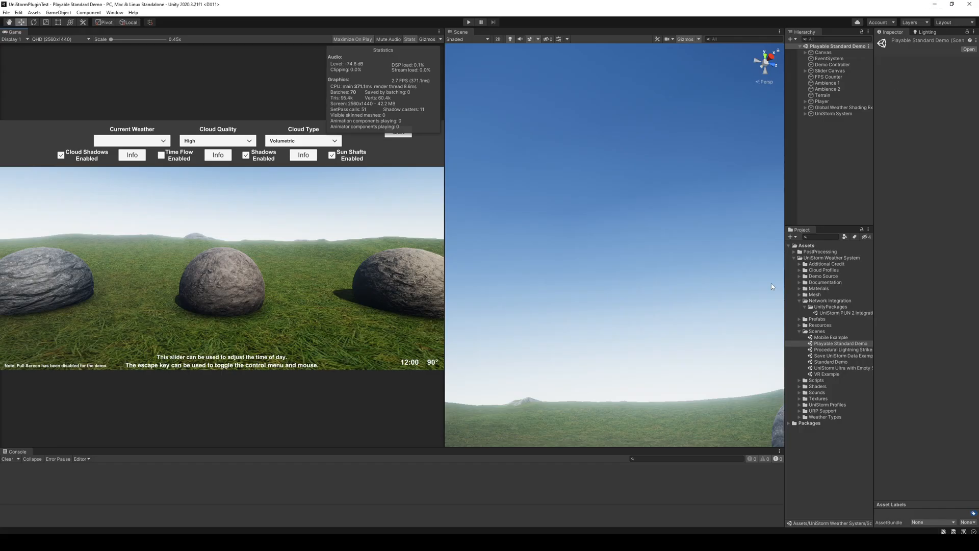
Step: Play the Procedural Lightning Strikes Example scene, walk among the wood poles to watch the lightning, and stop play mode
double_click(840, 350)
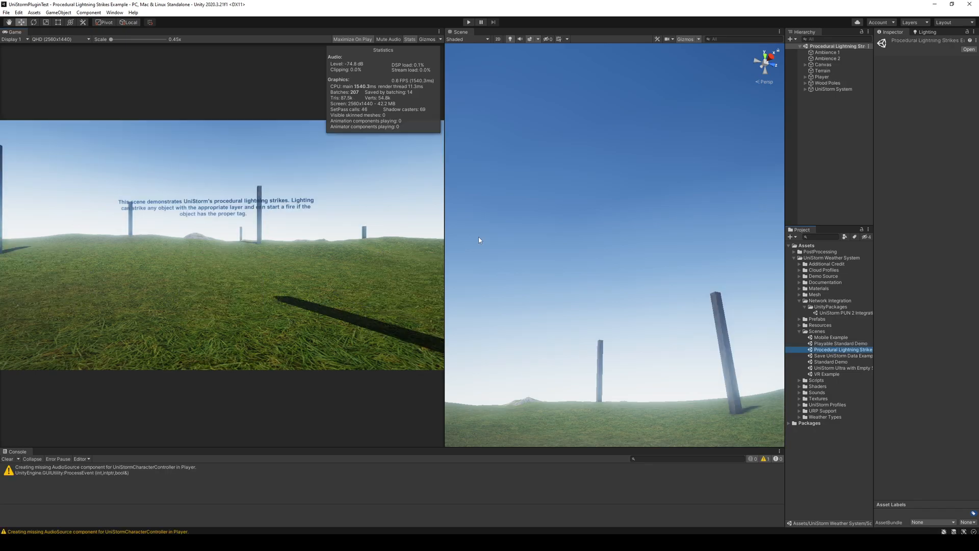
left_click(469, 22)
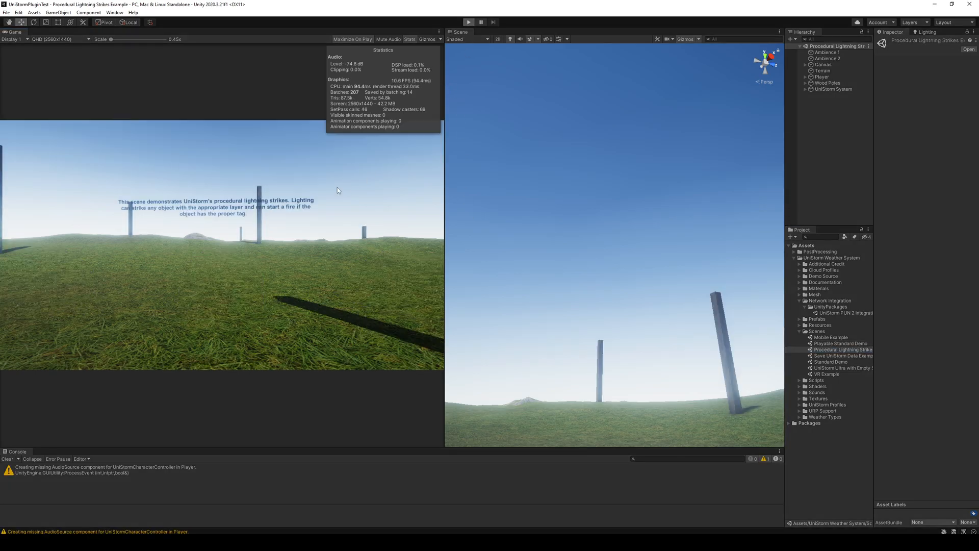
key("w")
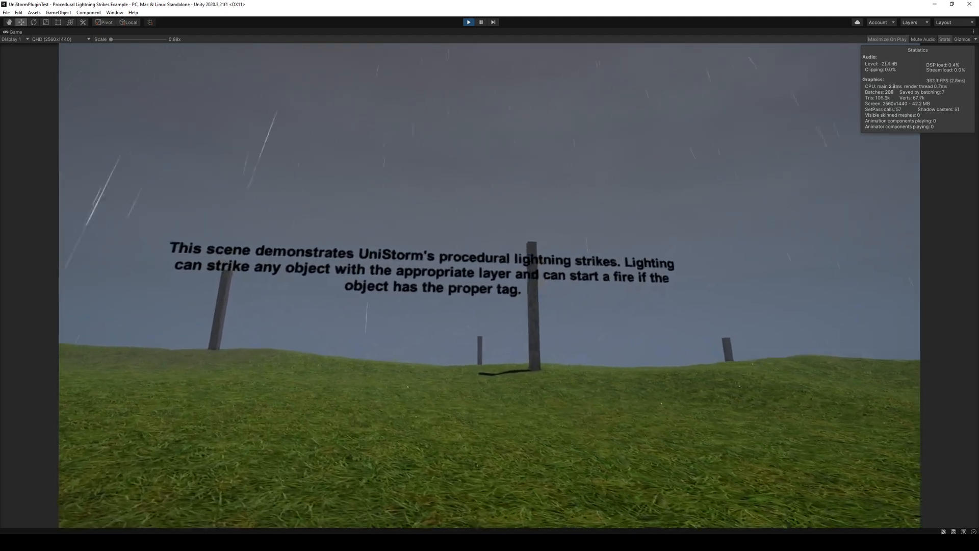
key("w")
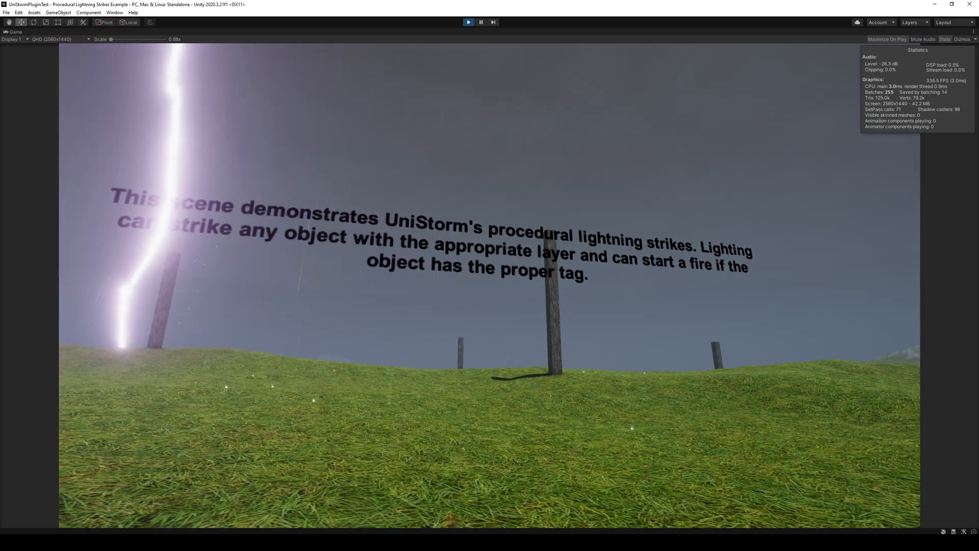
key("a")
key("a")
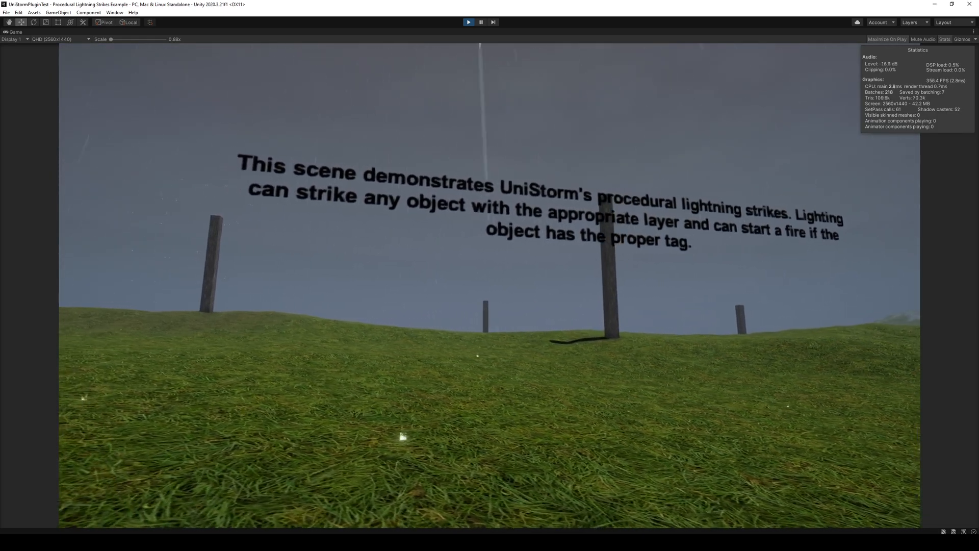
key("a")
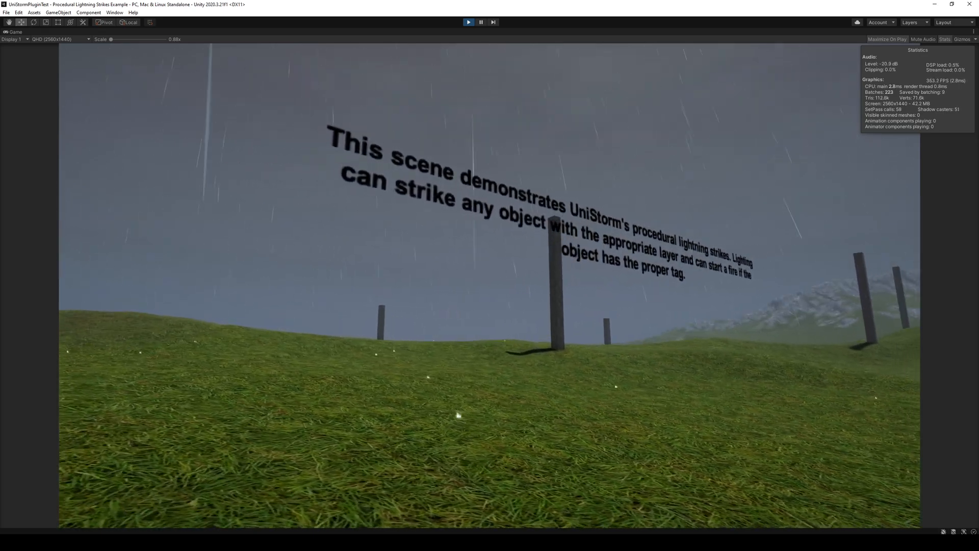
key("a")
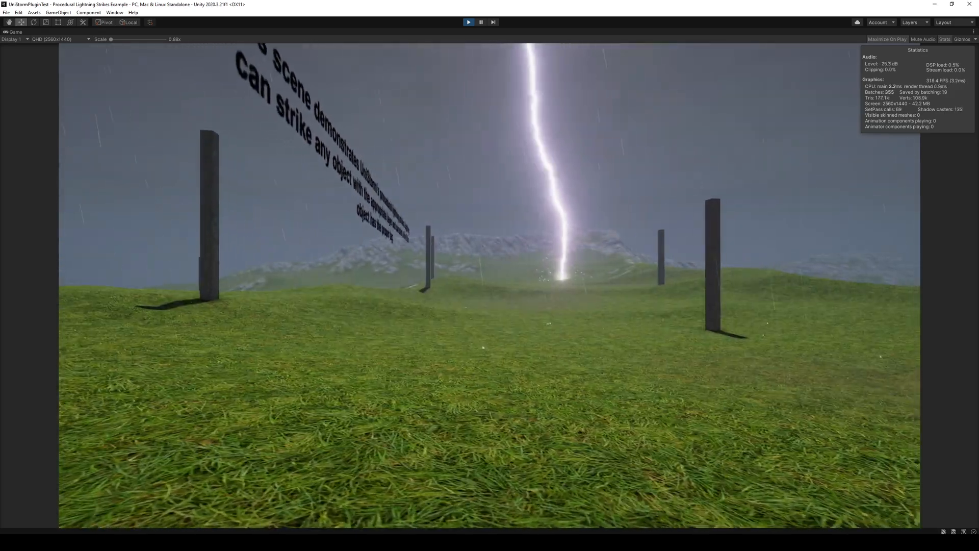
key("w")
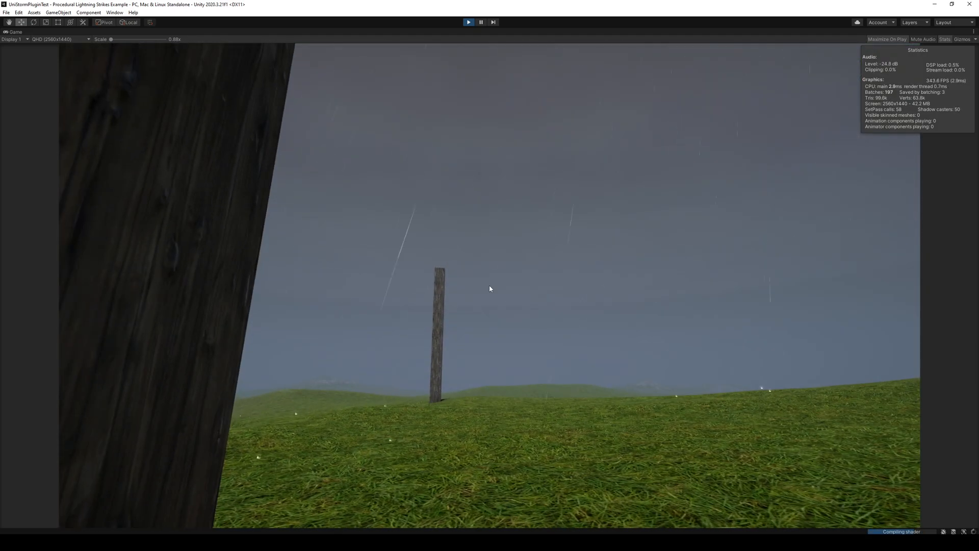
left_click(468, 22)
Step: Open the Save UniStorm Data Example scene and play it to watch the sunset sky
double_click(842, 356)
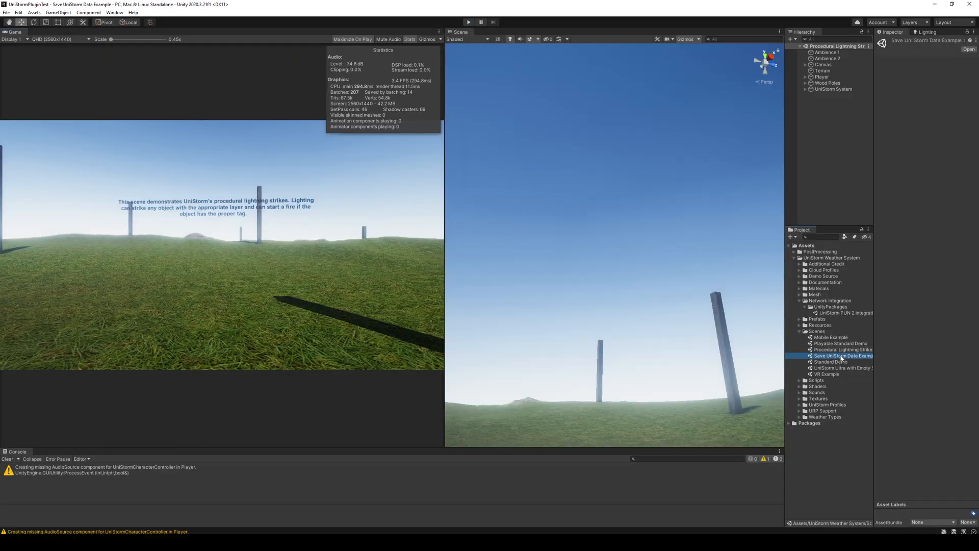
left_click(468, 22)
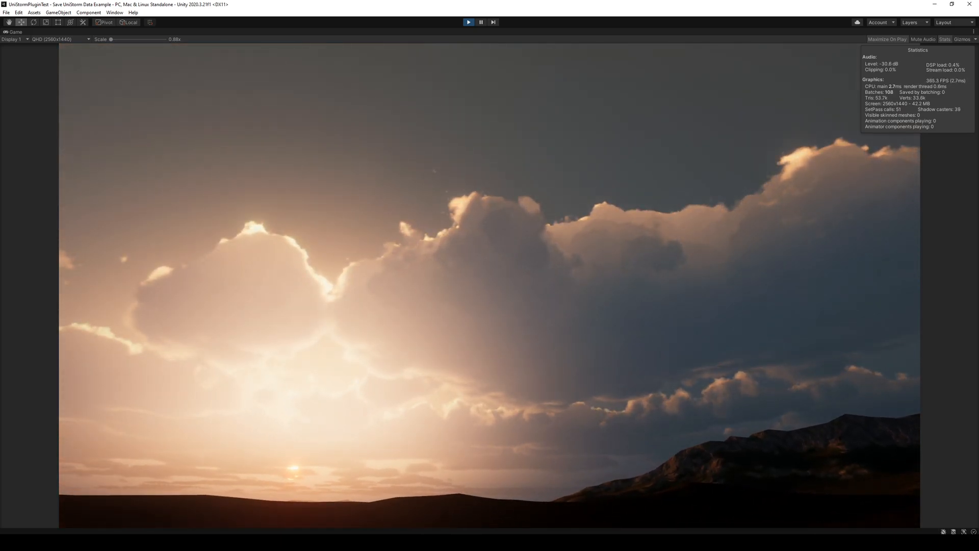
key("s")
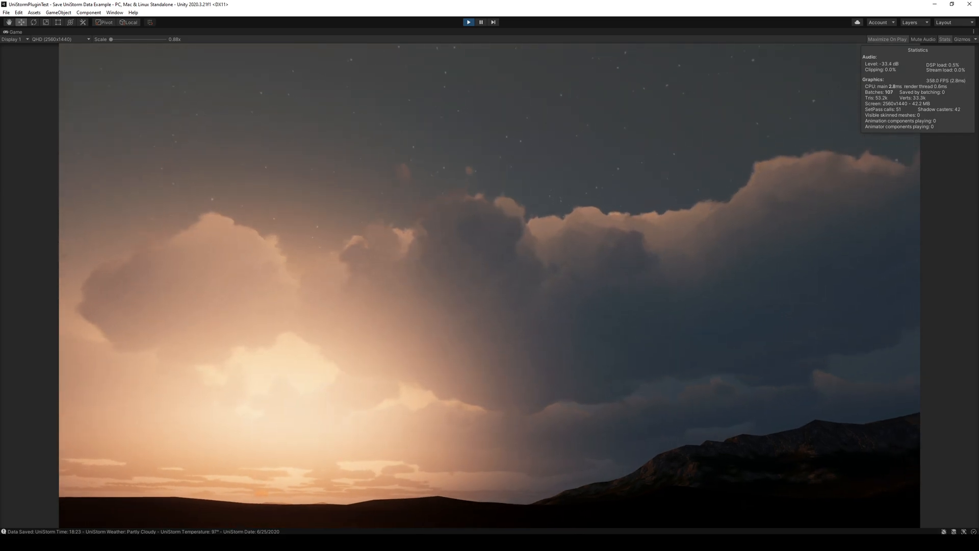
Step: Choose Red Auroras as the weather type in the running save-data scene and stop play mode
key("Escape")
left_click(220, 100)
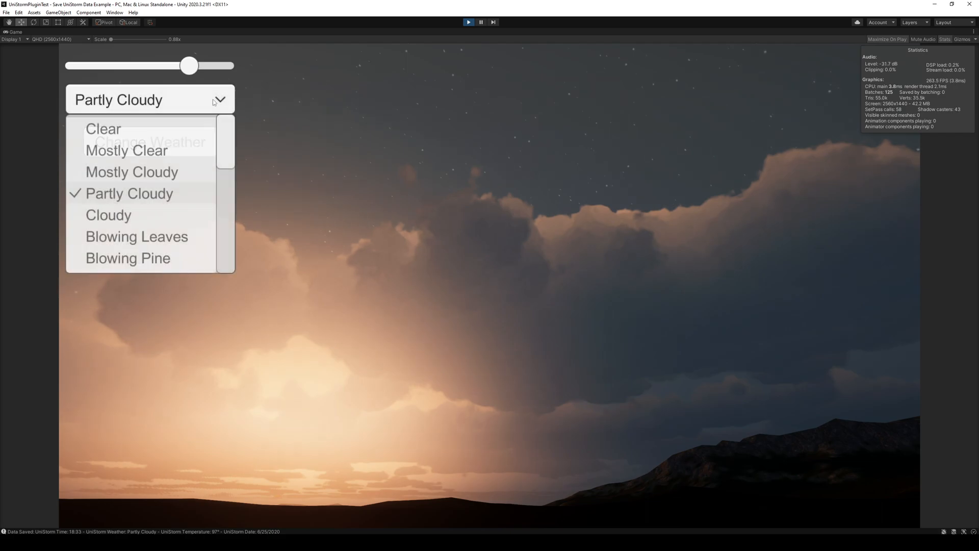
scroll(159, 222, "down", 5)
left_click(158, 196)
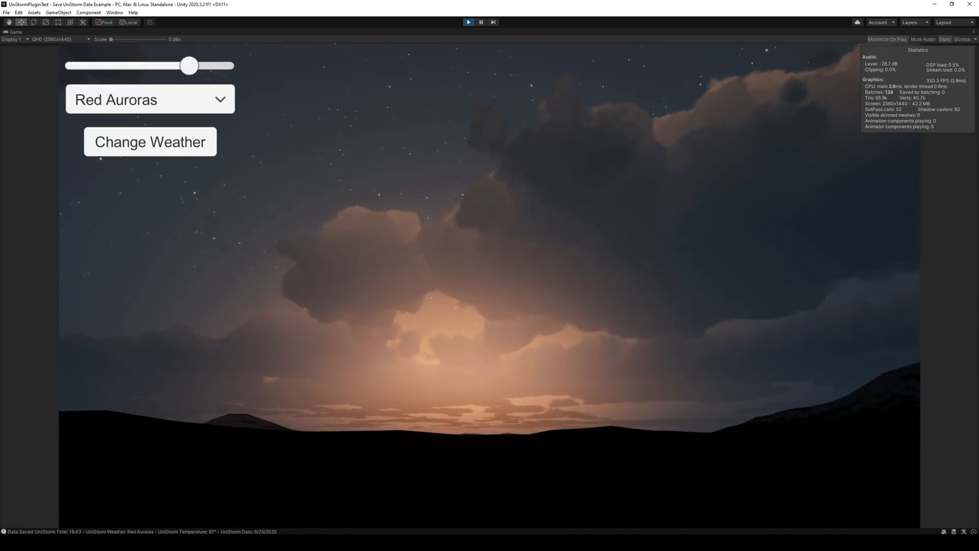
left_click(468, 22)
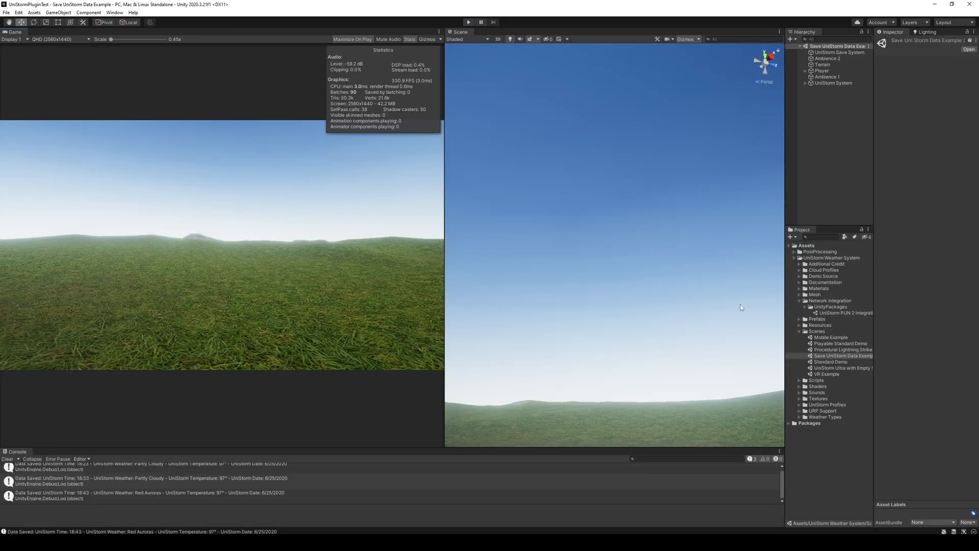
Step: Open the Standard Demo scene, play it briefly to view its weather controls, and stop play mode
double_click(823, 362)
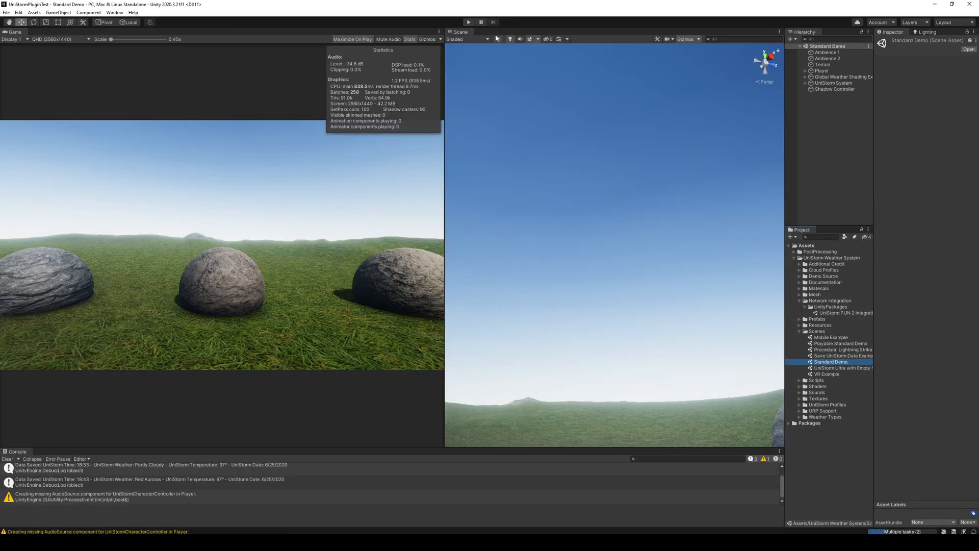
left_click(468, 23)
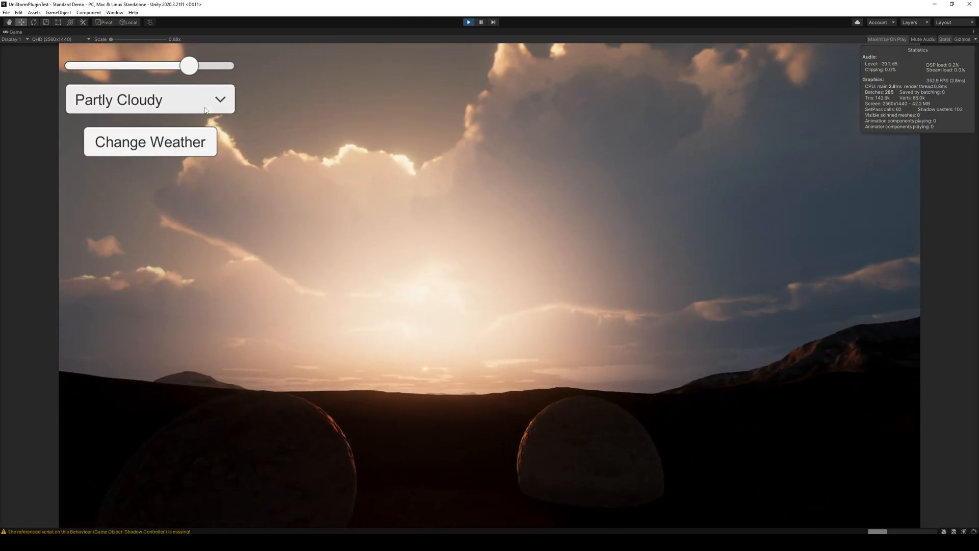
key("ctrl+p")
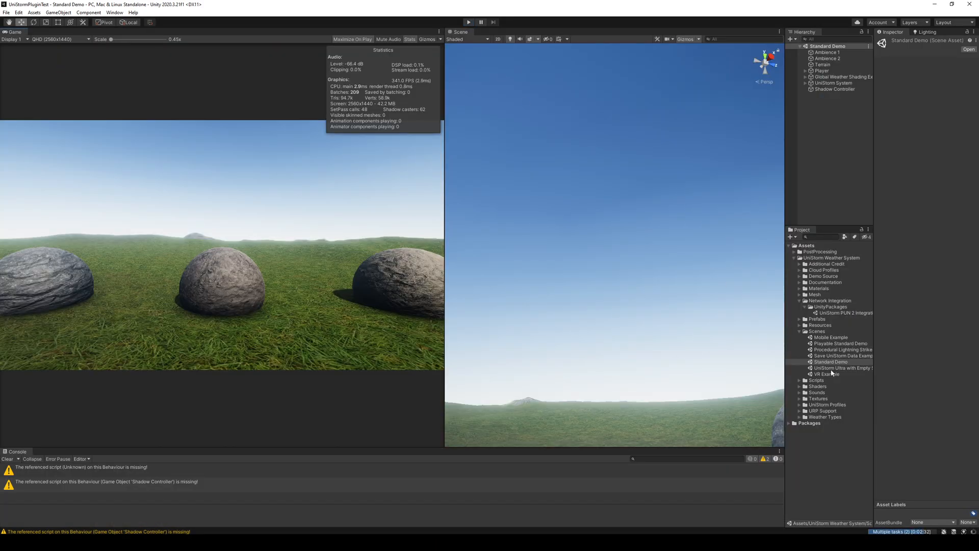
Step: Open the UniStorm Ultra with Empty Scene, play it to view the clouds, and stop play mode
double_click(838, 368)
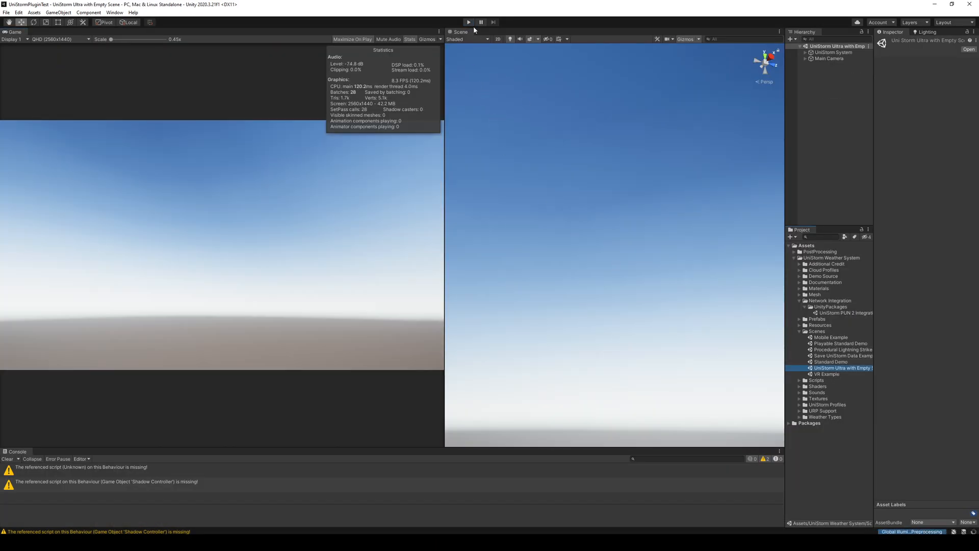
left_click(468, 22)
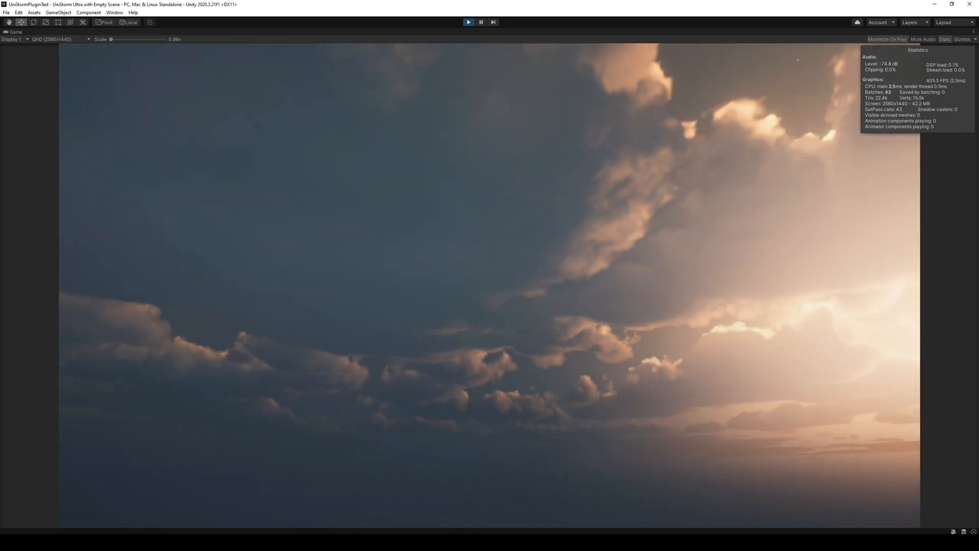
key("Escape")
left_click(467, 23)
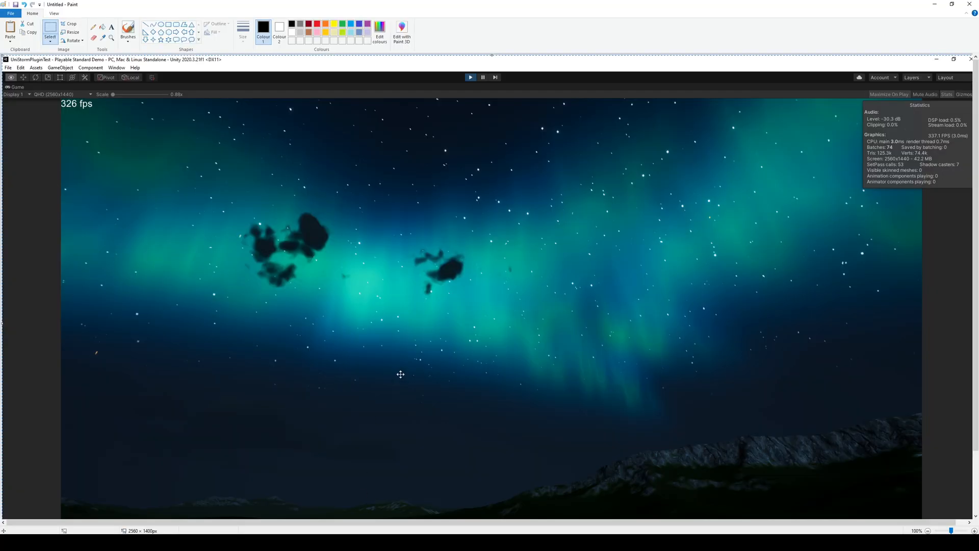
Step: Open a second Paint window and paste the latest captured screenshot into it
right_click(371, 542)
left_click(371, 505)
key("ctrl+v")
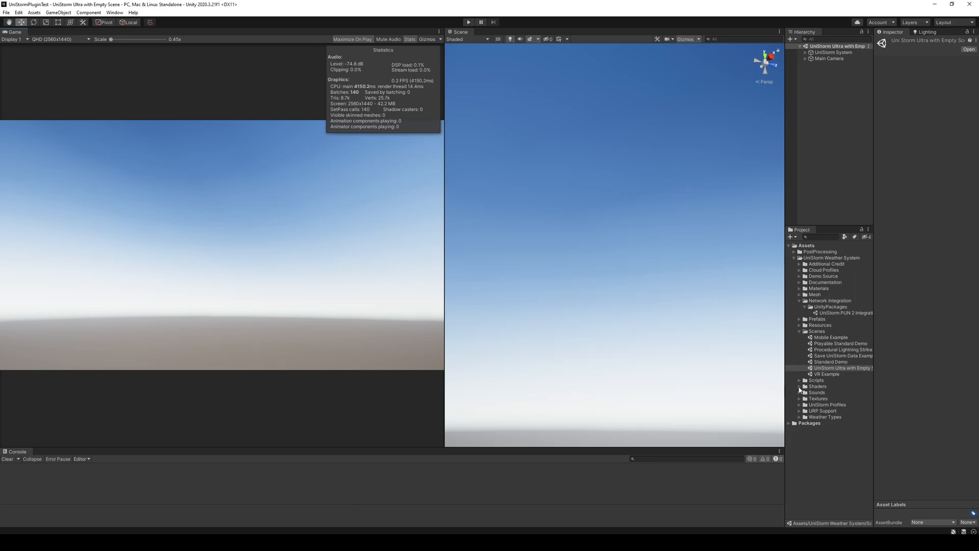
Step: Open the VR Example scene for a brief look and return to the UniStorm Ultra with Empty Scene
double_click(826, 374)
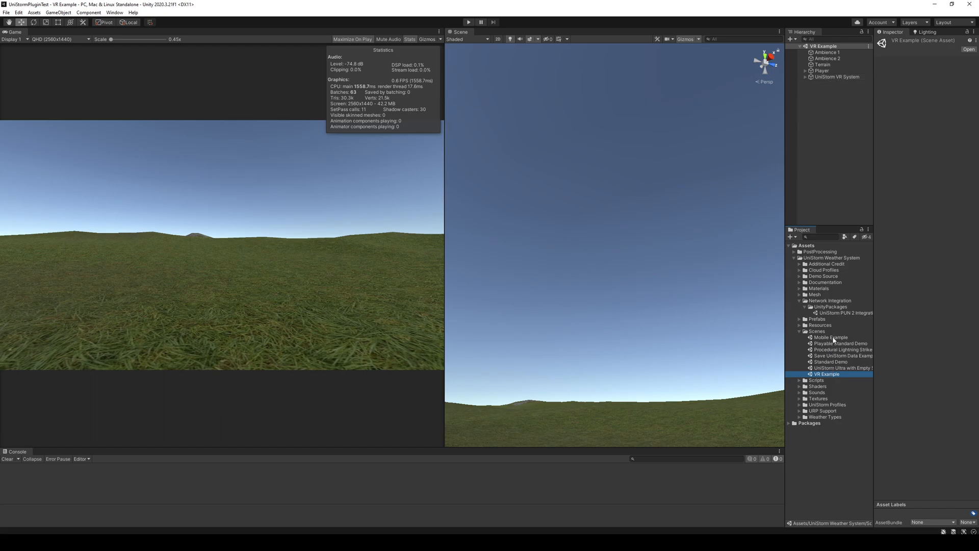
double_click(841, 368)
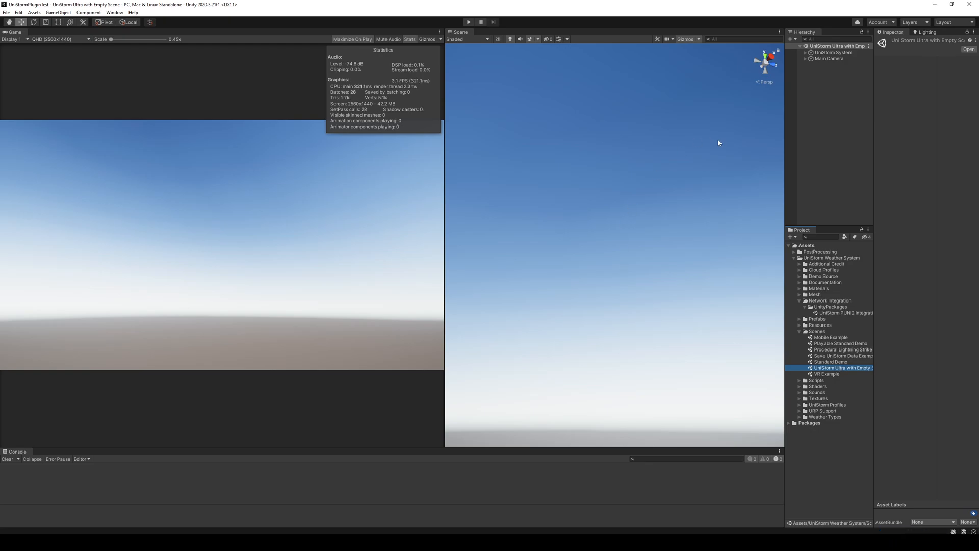
Step: Select the UniStorm System object and widen the Inspector so its weather settings are readable
left_click(841, 53)
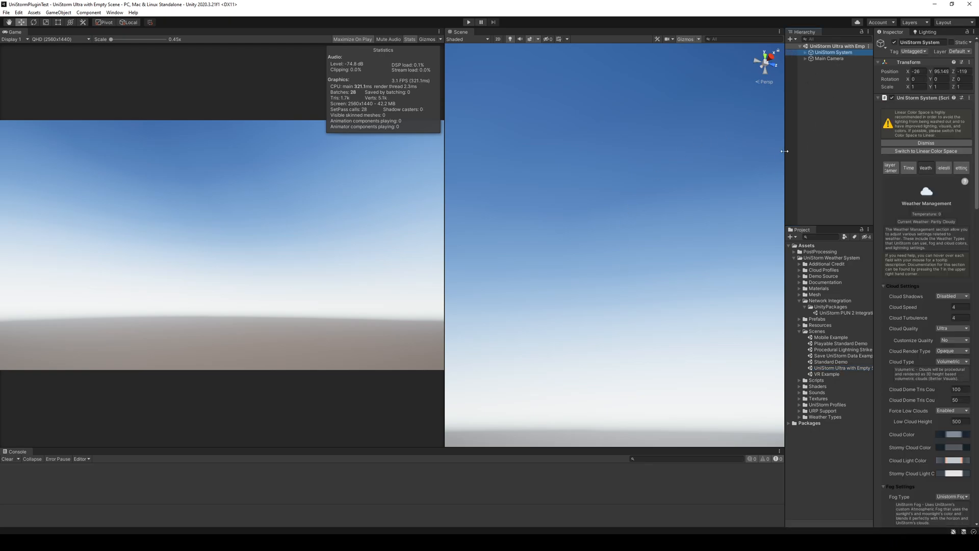
left_click_drag(786, 139, 688, 142)
left_click_drag(872, 117, 735, 133)
Step: Try to switch the project to Linear Color Space from the UniStorm System component's recommendation
left_click(831, 136)
left_click(511, 287)
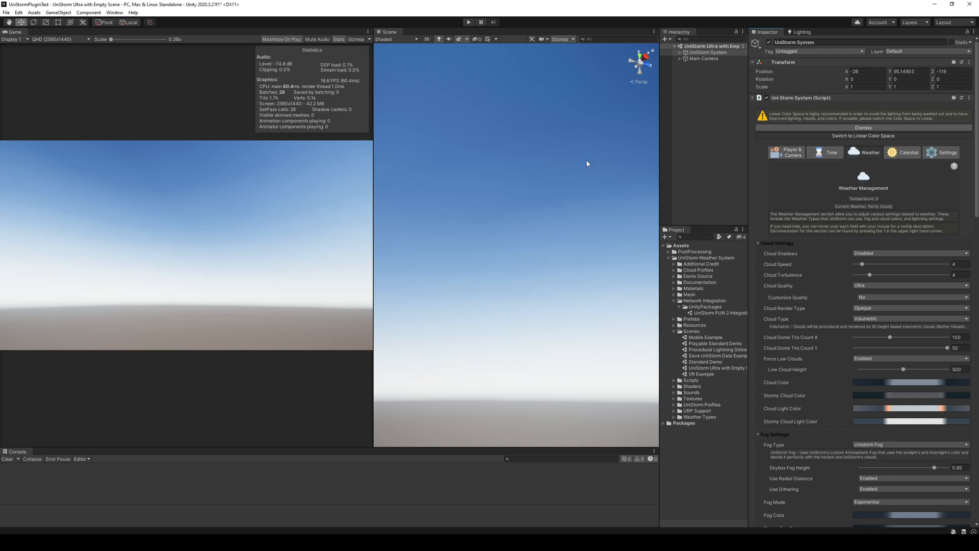
Step: Open the Playable Standard Demo scene without saving the current scene's changes, run it and walk around the boulders
double_click(713, 343)
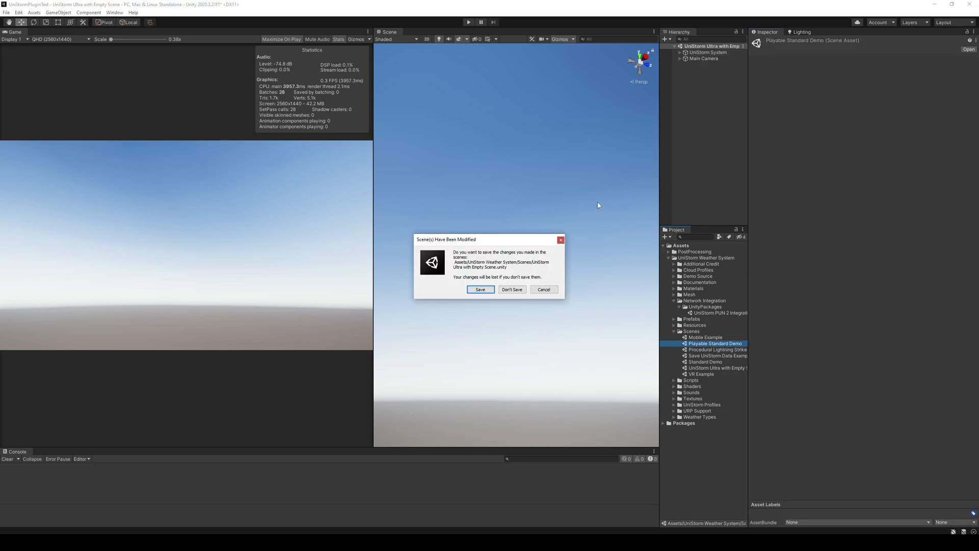
left_click(511, 290)
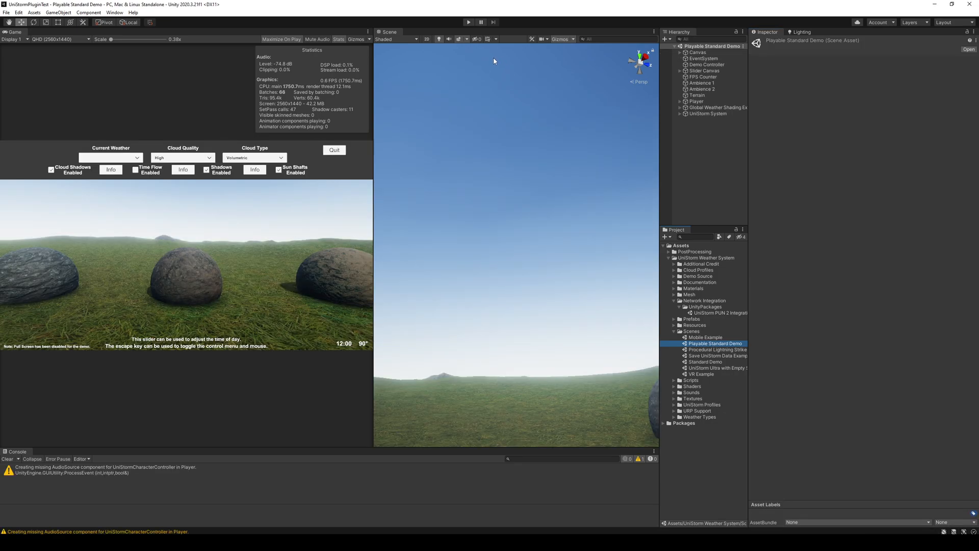
left_click(468, 22)
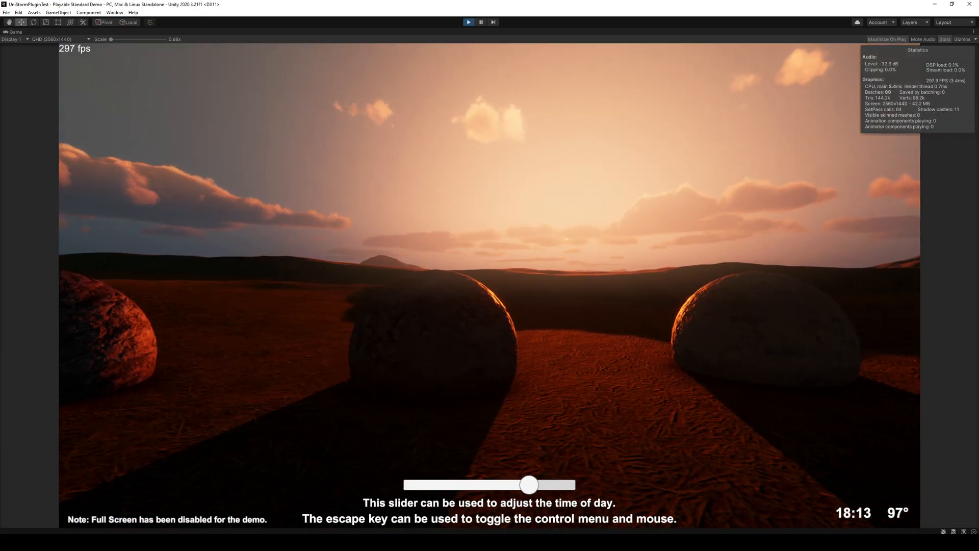
key("w")
key("d")
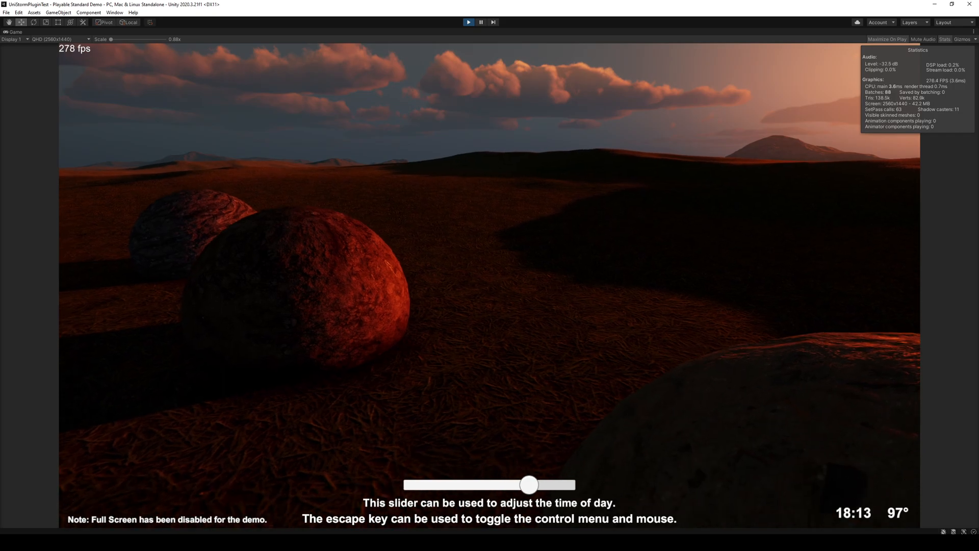
key("s")
Step: Set the demo's current weather to Thunderstorm and the cloud quality to Ultra
key("Escape")
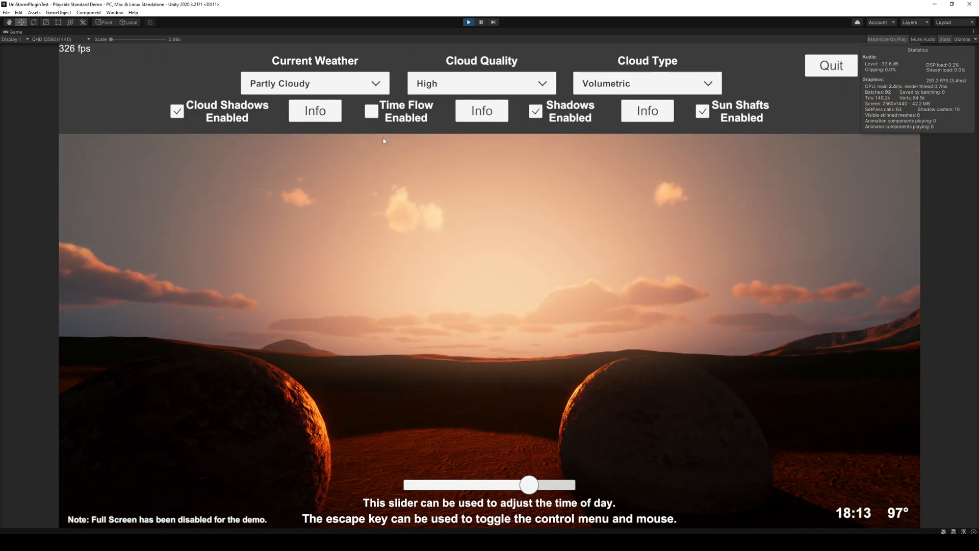
left_click(334, 90)
left_click_drag(376, 124, 376, 197)
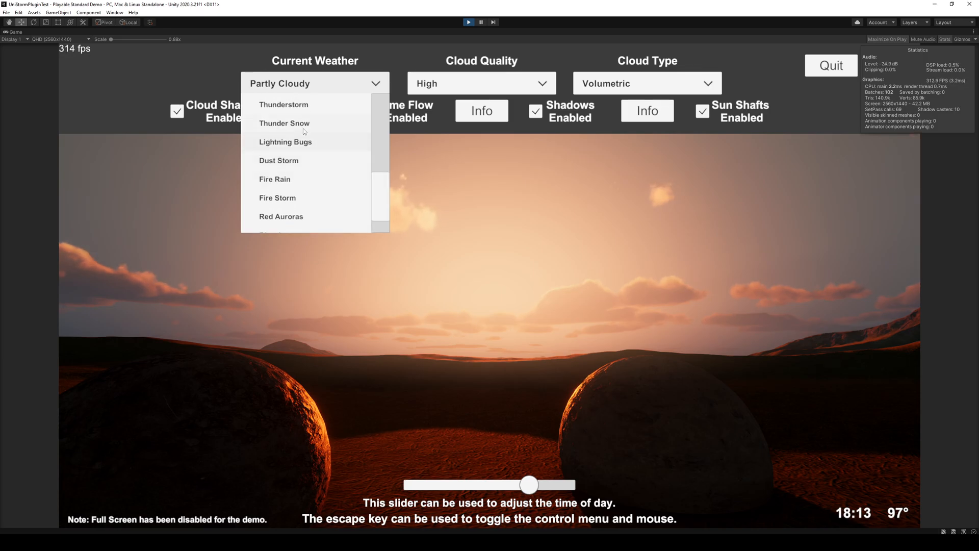
left_click(306, 108)
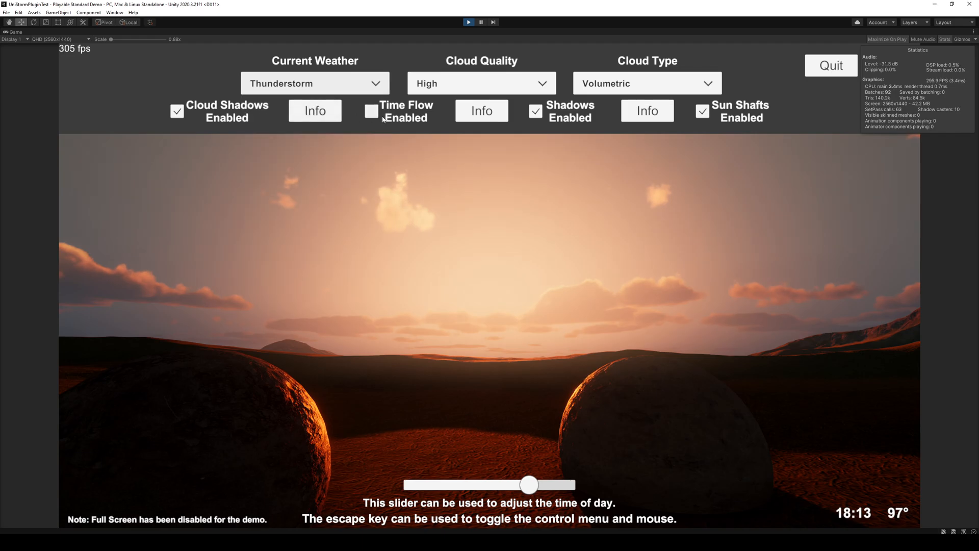
left_click(459, 86)
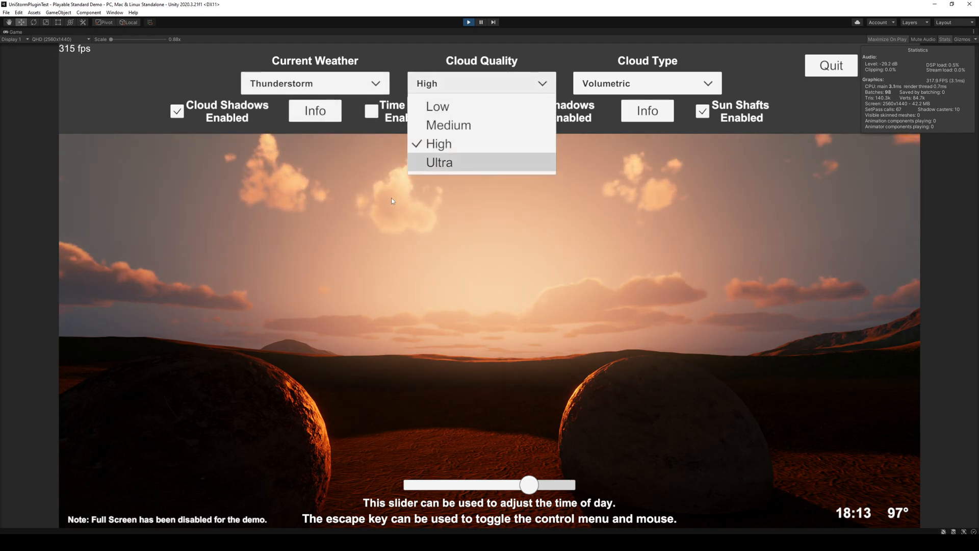
left_click(456, 162)
key("Escape")
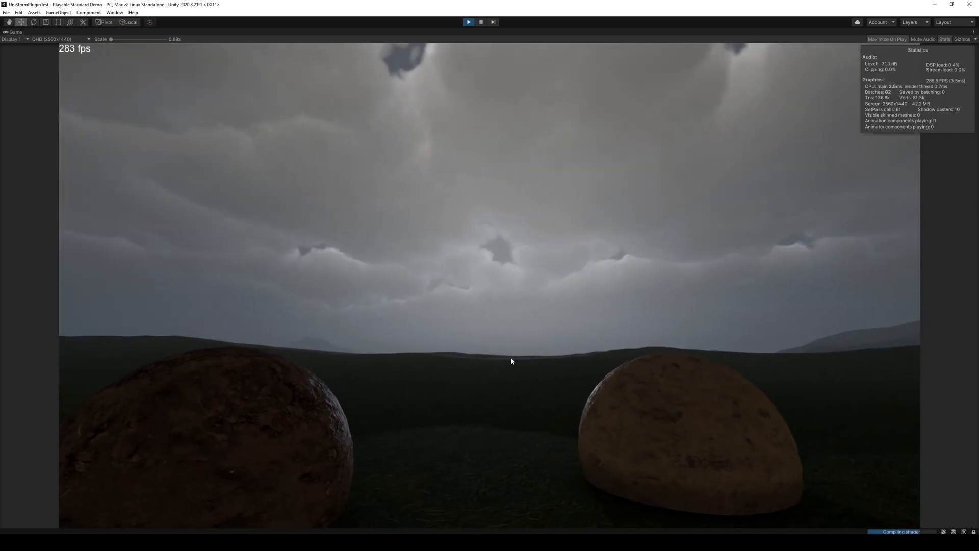
Step: Walk around the boulders and look at the sky and landscape during the thunderstorm
key("d")
key("a")
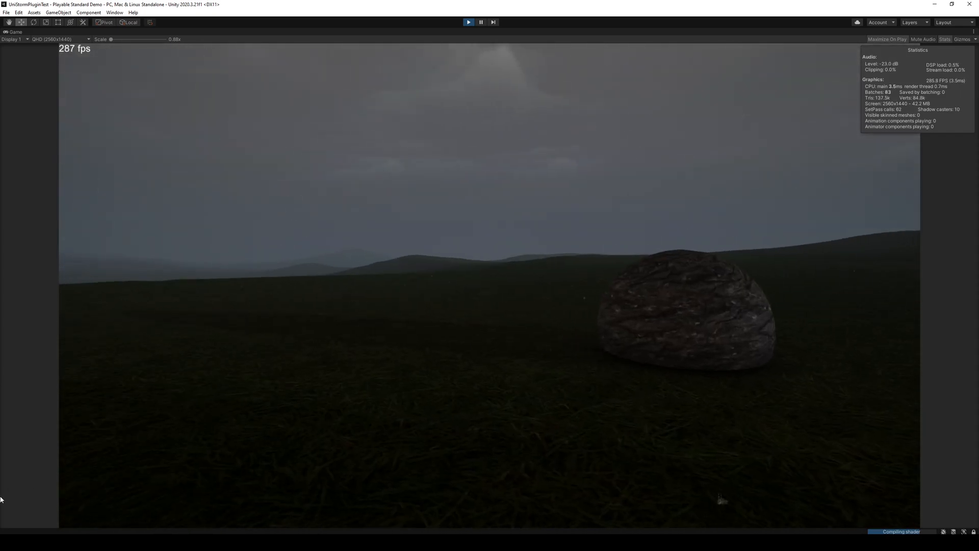
key("w")
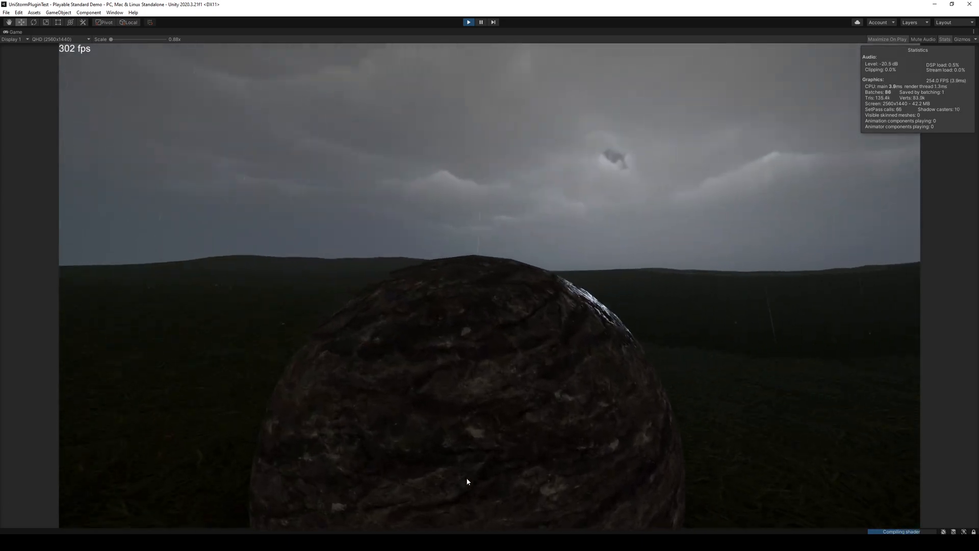
key("w")
key("d")
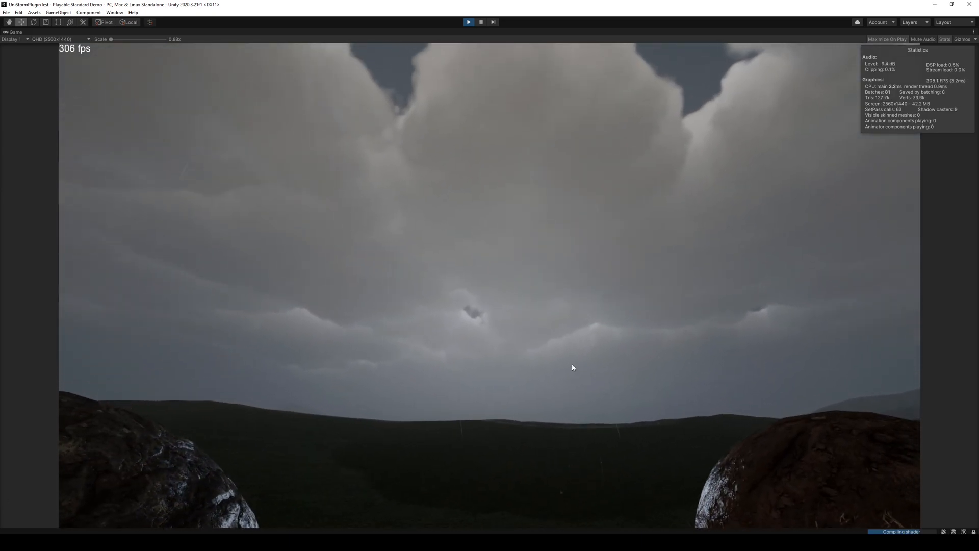
Step: Move the demo's time of day to about 21:11 and resume the view without the control menu
key("Escape")
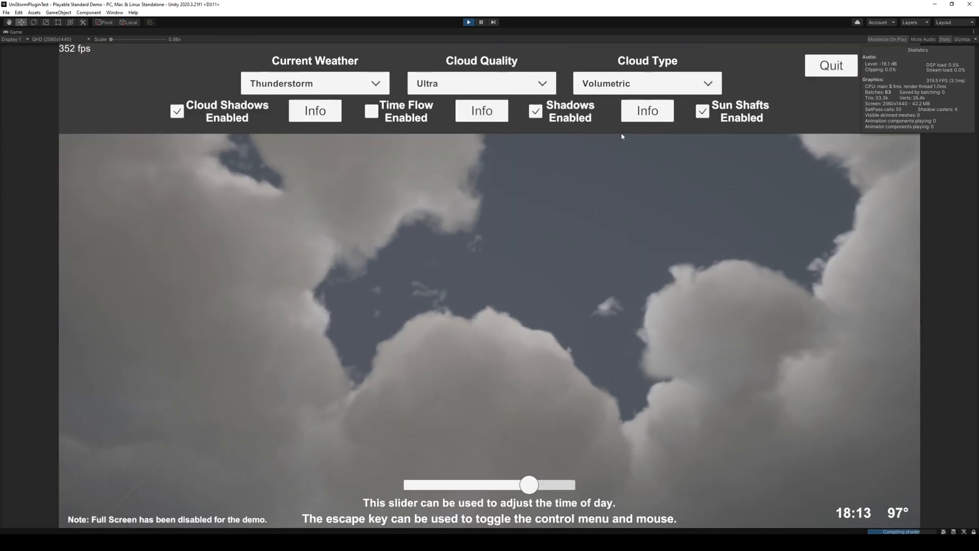
left_click_drag(529, 484, 549, 485)
key("Escape")
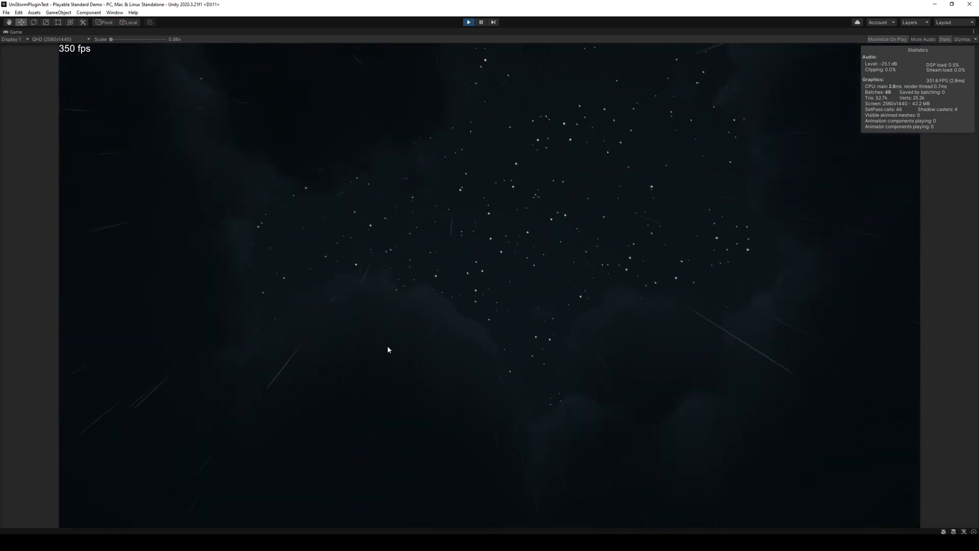
Step: Change the demo's current weather to Blue Auroras
key("Escape")
left_click(367, 83)
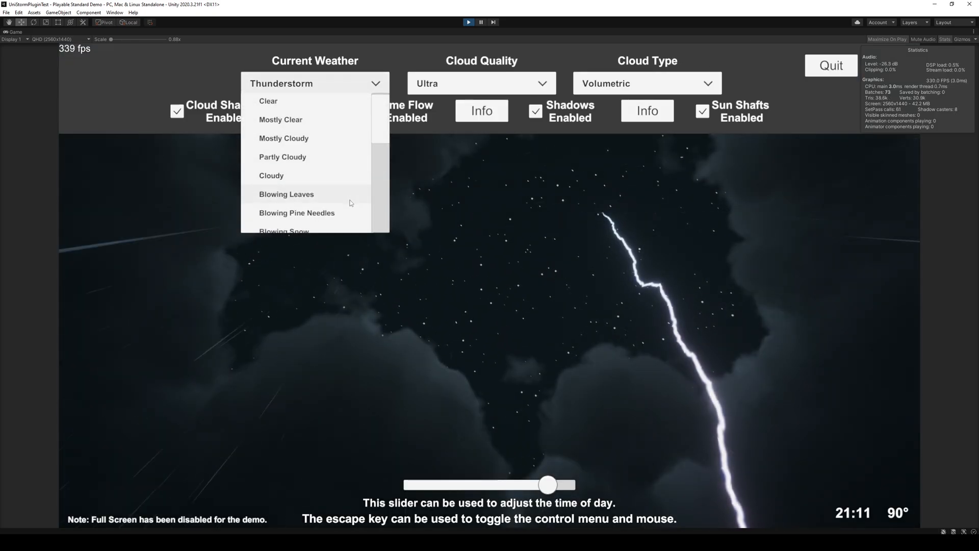
scroll(381, 134, "down", 5)
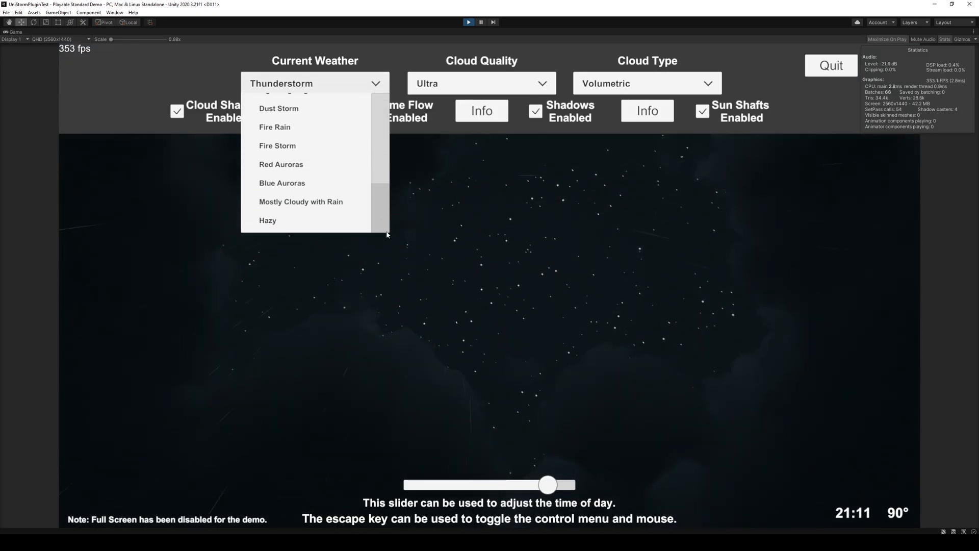
left_click(299, 184)
Step: Change the demo's current weather to Mostly Clear and walk through the terrain at night to view the sky
left_click(347, 83)
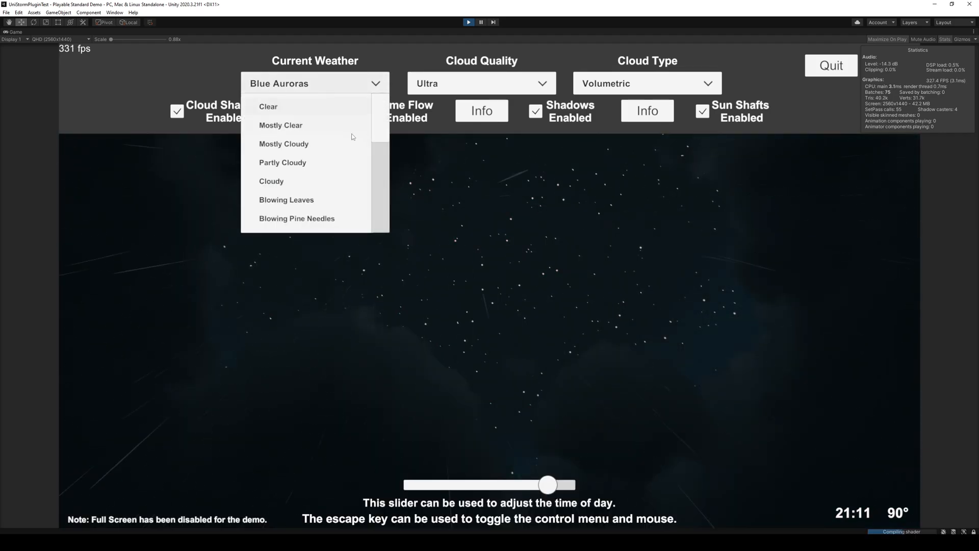
left_click(310, 125)
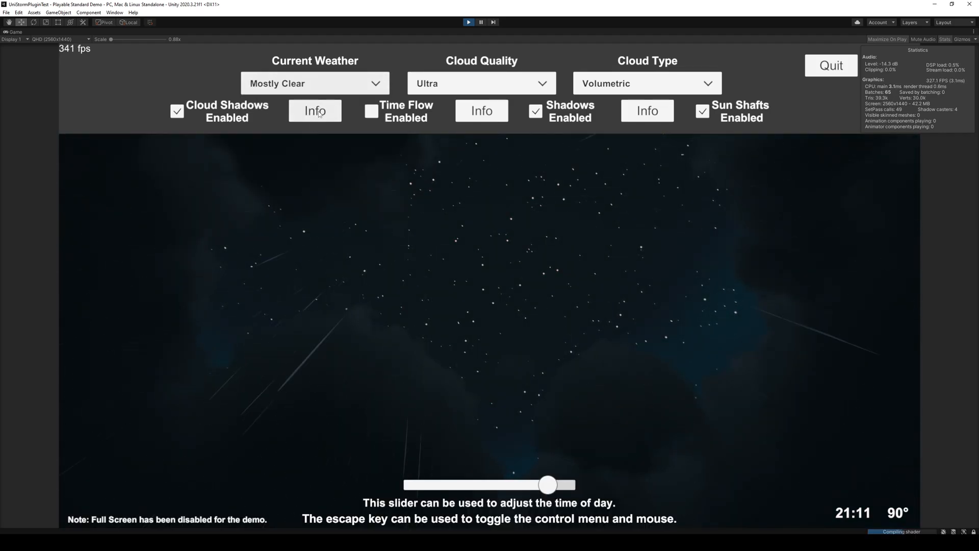
key("Escape")
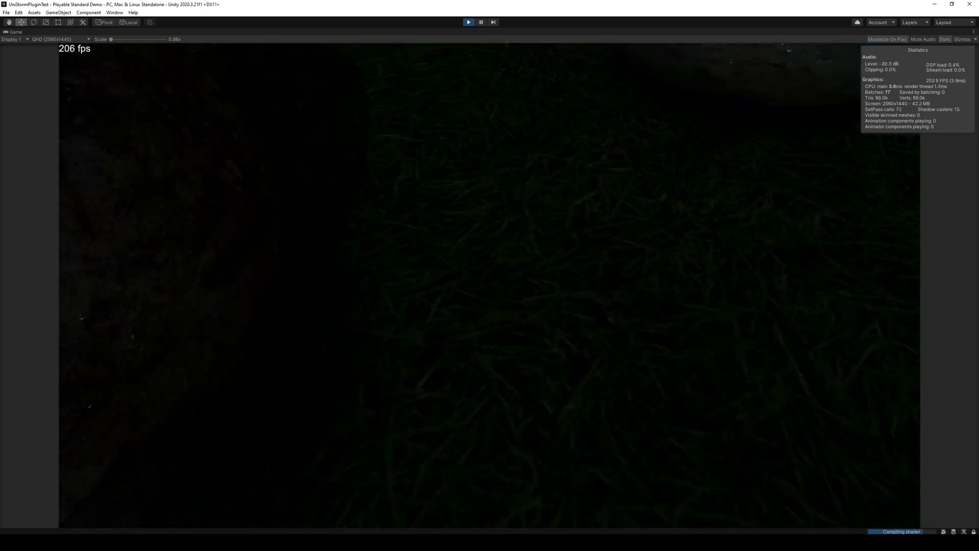
key("w")
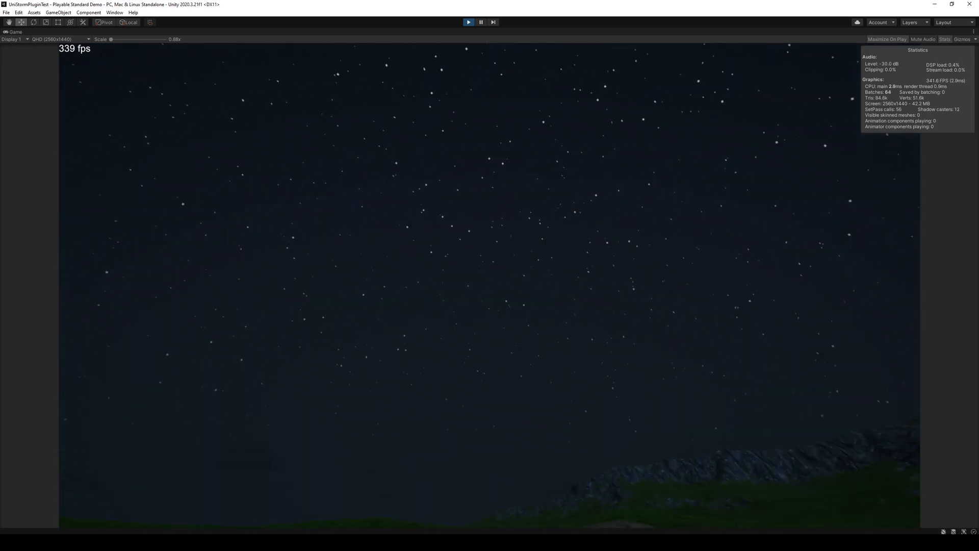
Step: Stop the running demo, reopen the UniStorm Ultra with Empty Scene and select its UniStorm System object
key("Escape")
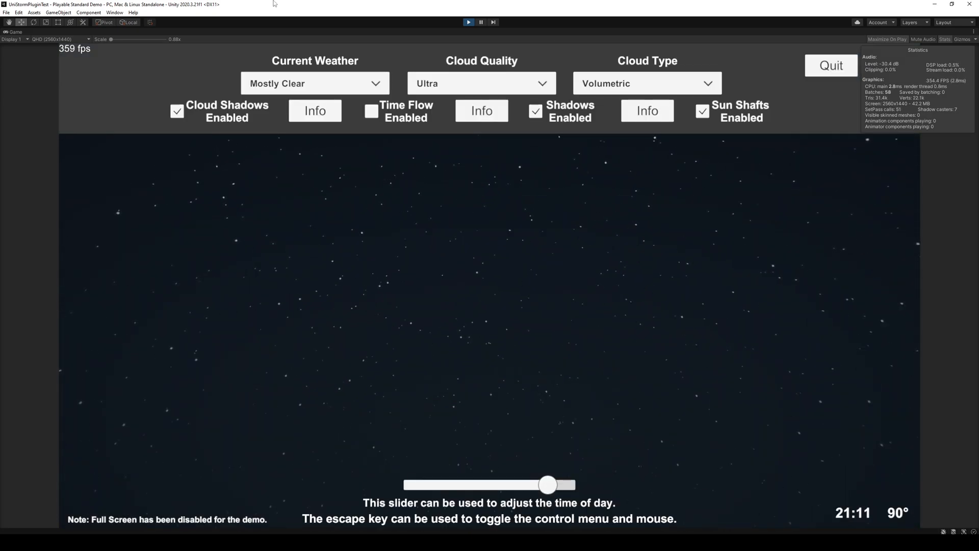
left_click(467, 23)
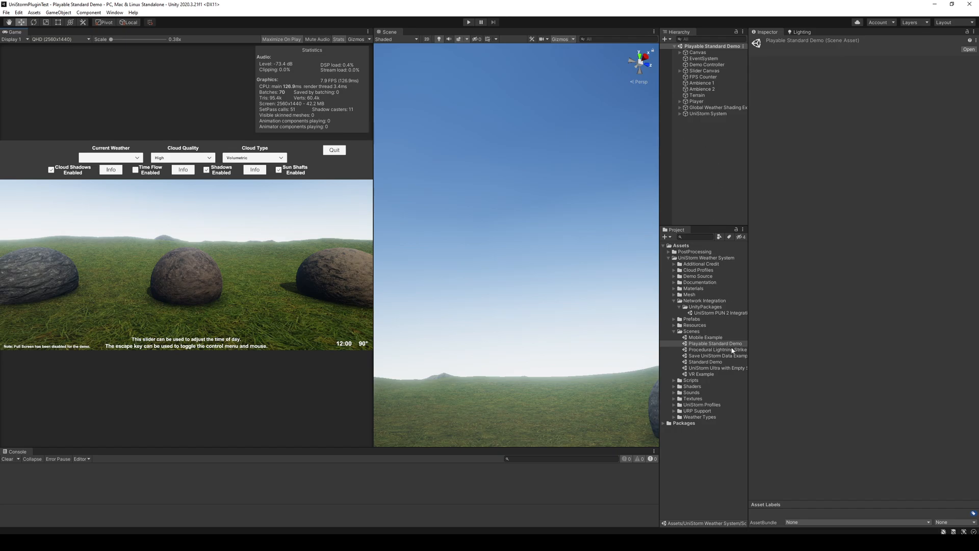
double_click(717, 368)
left_click(708, 53)
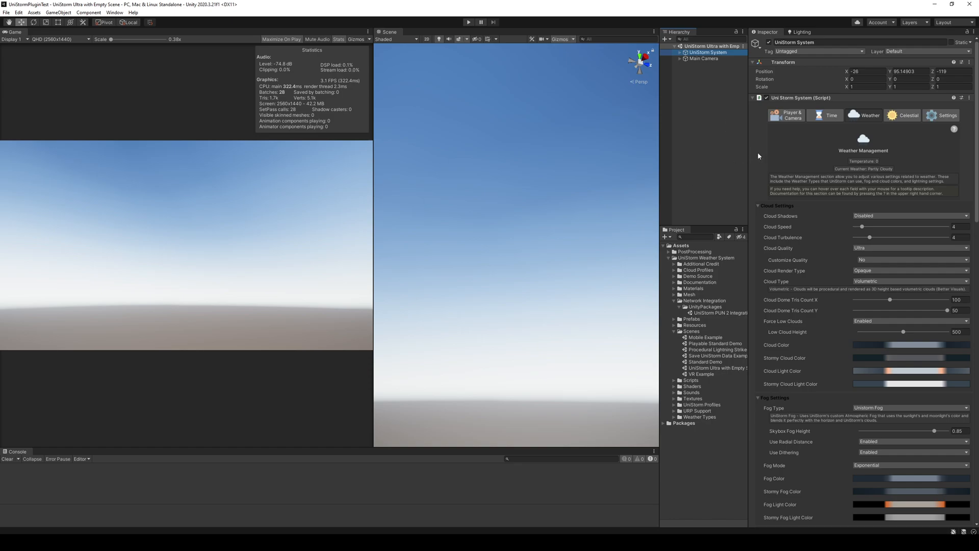
Step: Examine the UniStorm System's Player & Camera, Time and Weather settings, including the Use Real-world Time options and time-of-day sounds and music
left_click(794, 116)
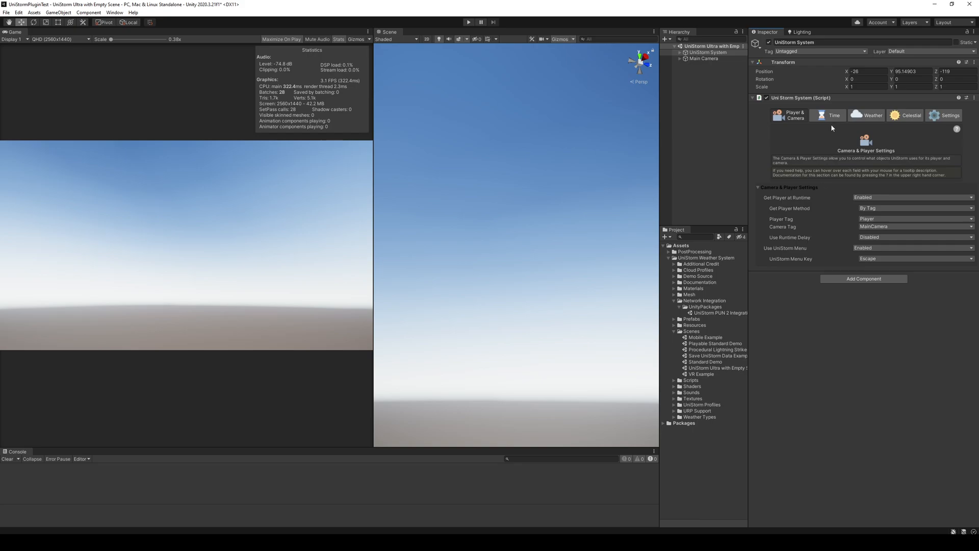
left_click(831, 118)
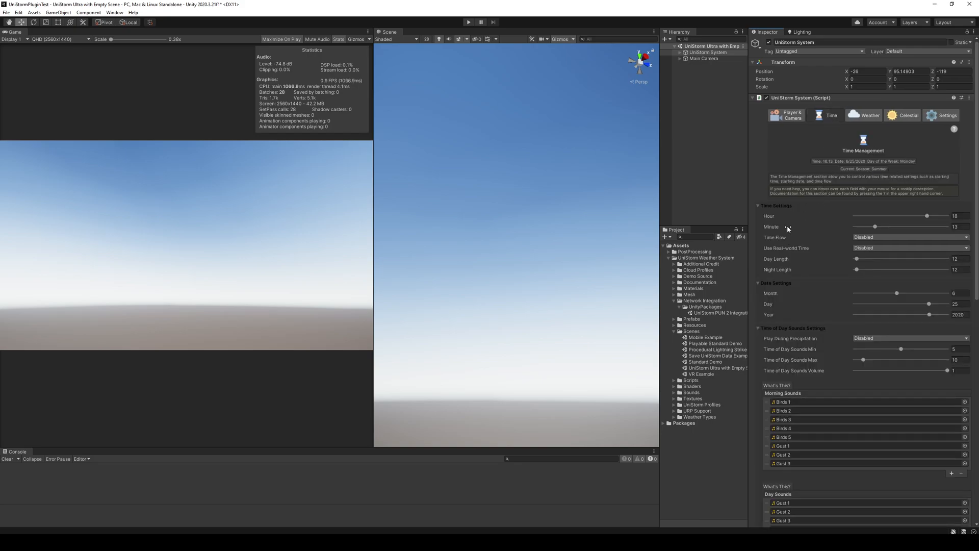
left_click(864, 249)
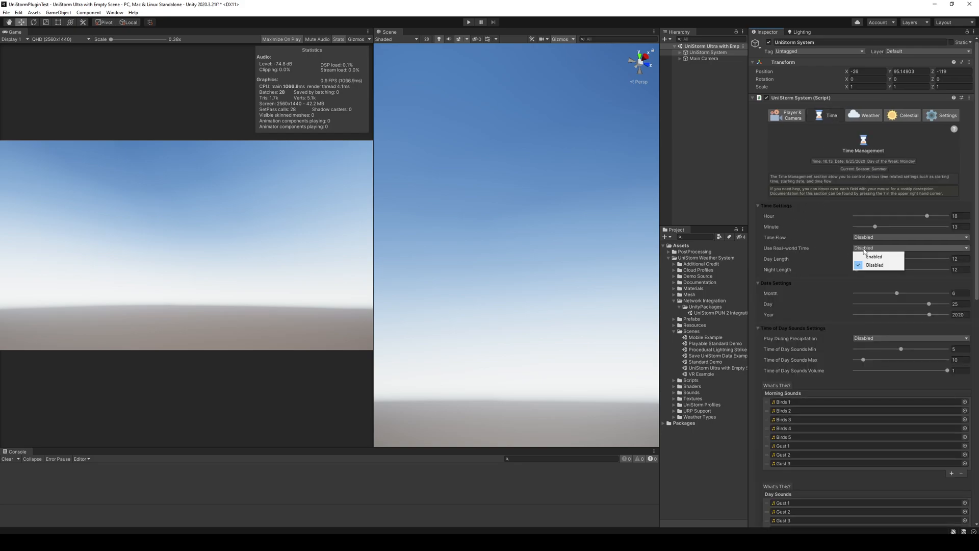
left_click(811, 248)
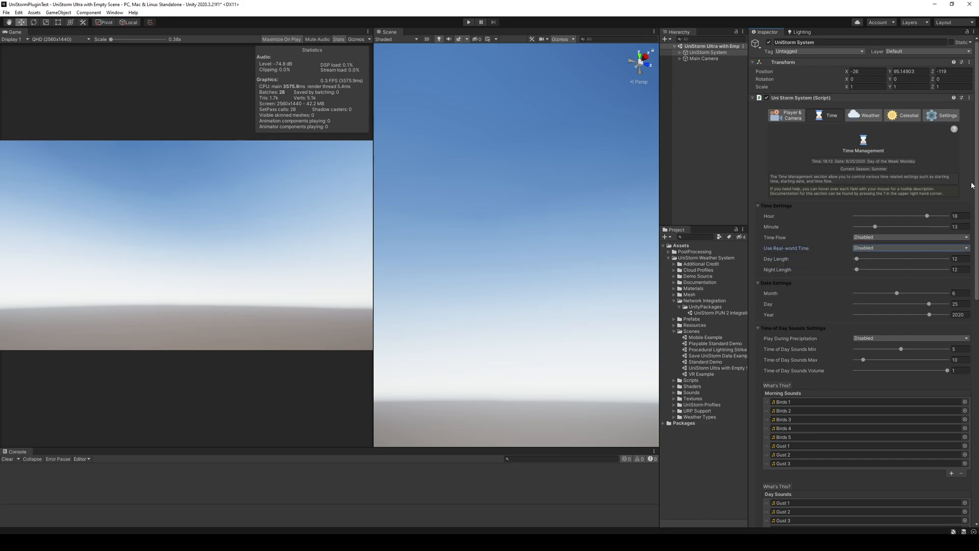
left_click_drag(976, 183, 960, 431)
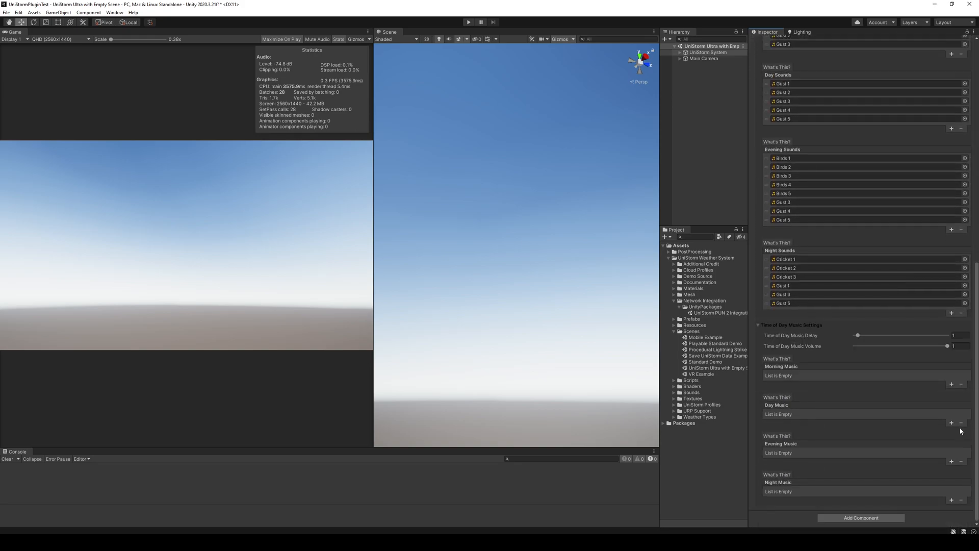
scroll(907, 306, "up", 15)
left_click(865, 116)
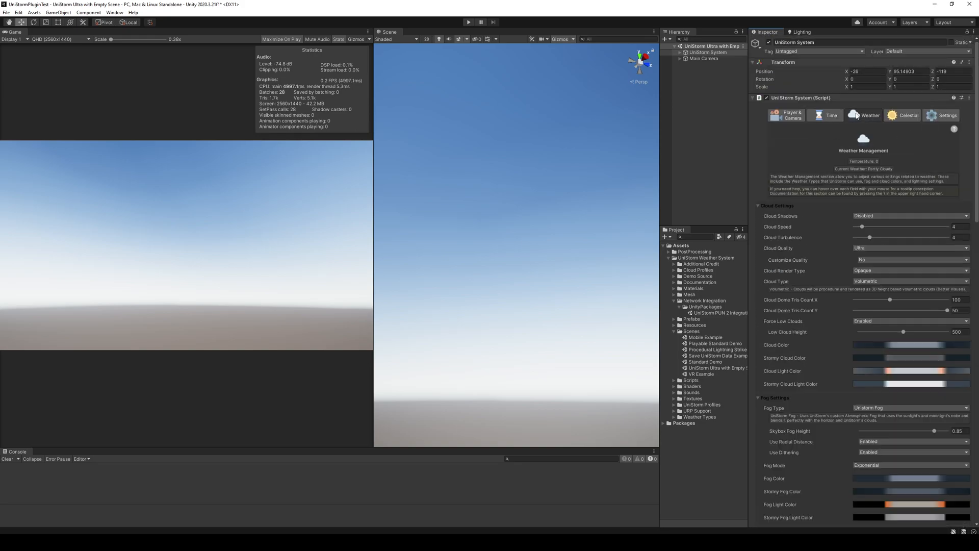
left_click_drag(977, 153, 977, 131)
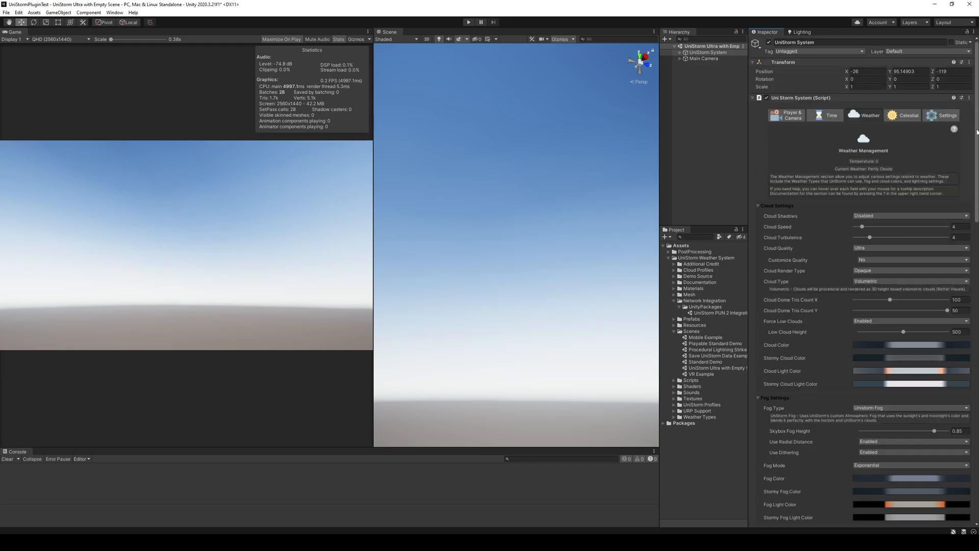
Step: Set the current moon phase to 5 in the UniStorm System's Celestial settings
left_click(898, 120)
left_click_drag(976, 118, 977, 335)
left_click_drag(978, 385, 978, 287)
left_click_drag(870, 344, 895, 346)
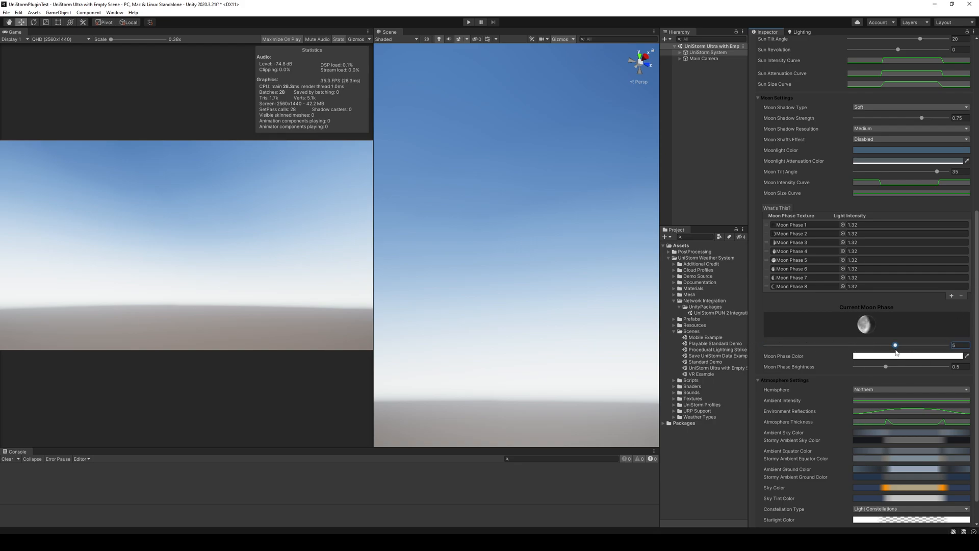
left_click_drag(978, 306, 978, 136)
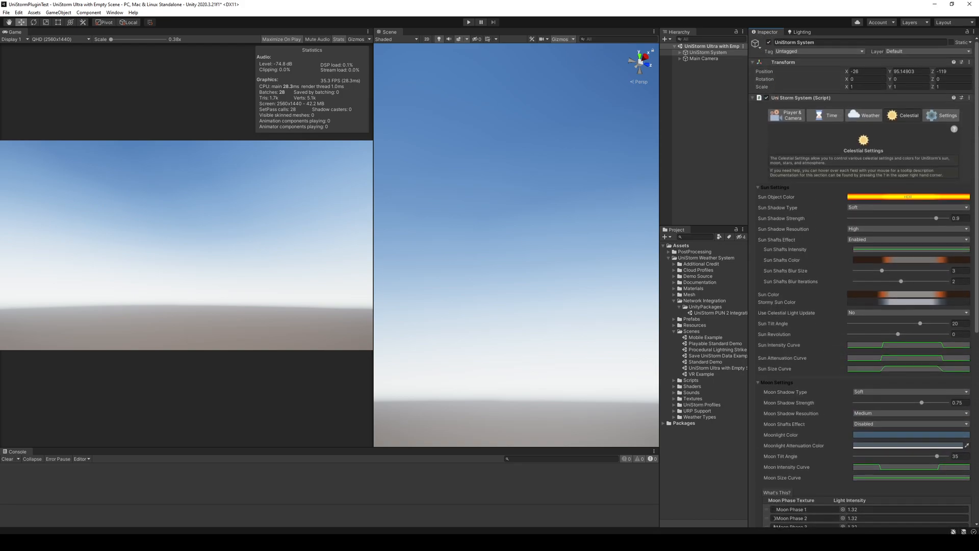
Step: Look over the UniStorm System's general Settings section and its available Platform Type options
left_click(933, 116)
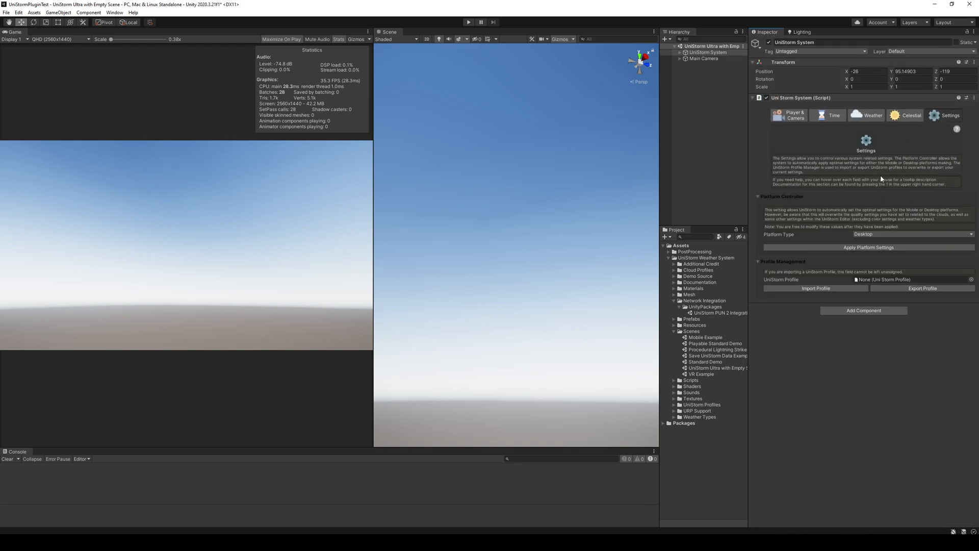
left_click(877, 234)
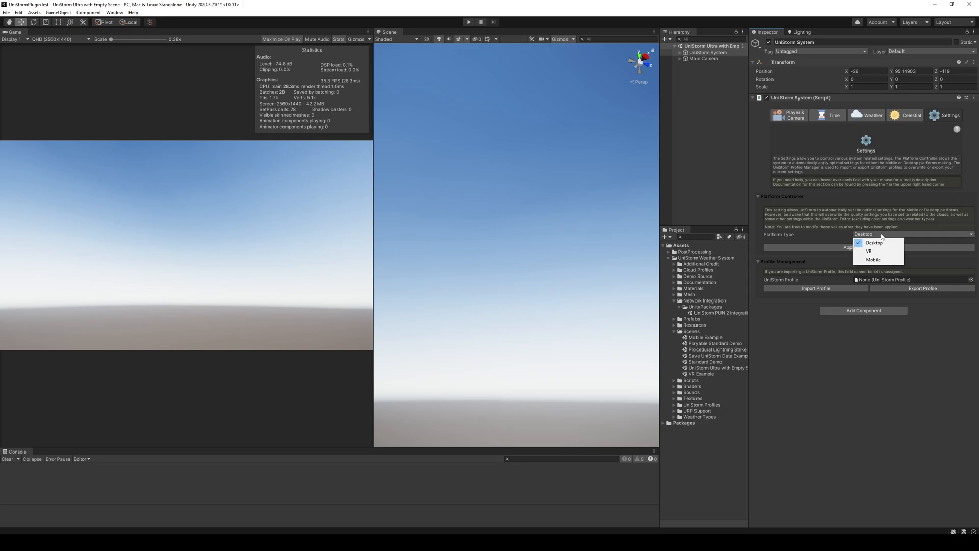
left_click(810, 340)
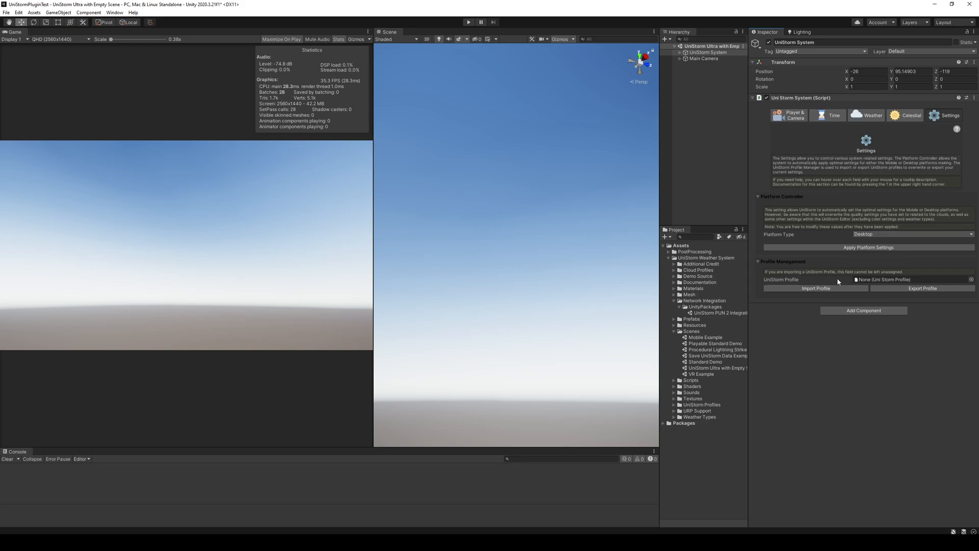
Step: Look over the selectable UniStorm profiles, and revisit the UniStorm System's Player & Camera, Time and Celestial settings
left_click(970, 279)
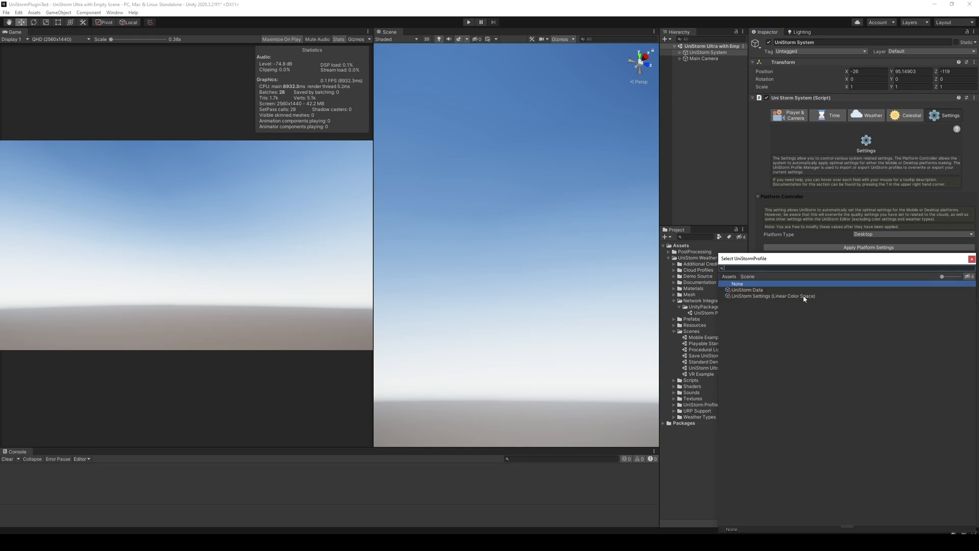
left_click(971, 259)
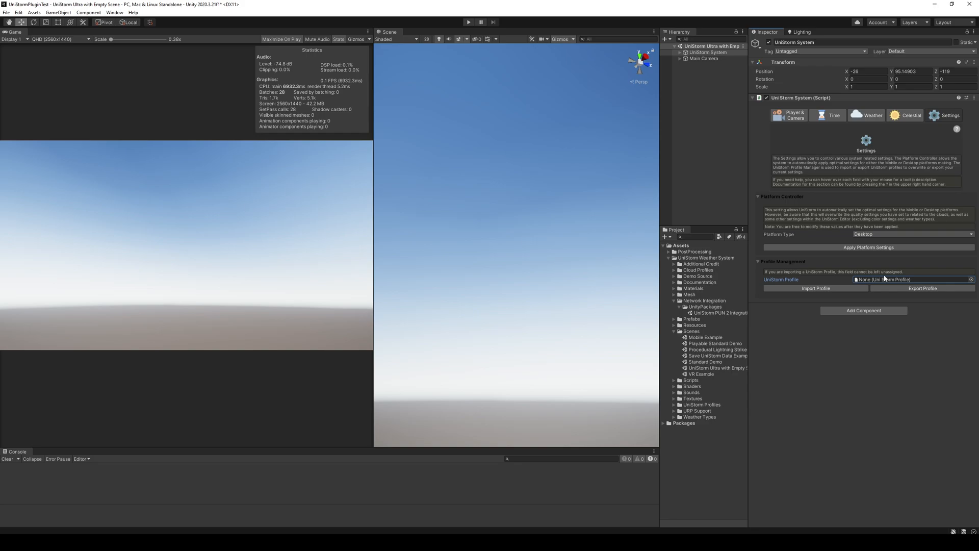
left_click(801, 120)
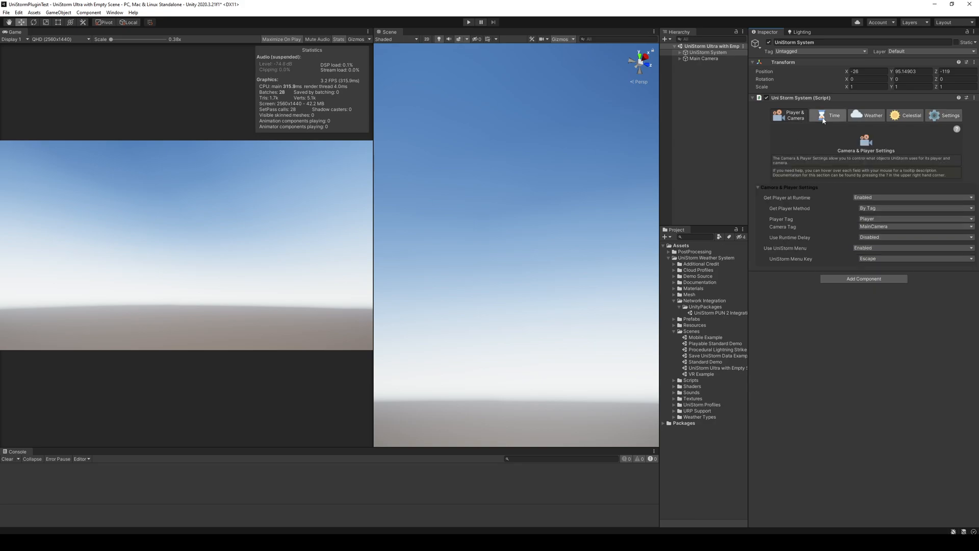
left_click(869, 118)
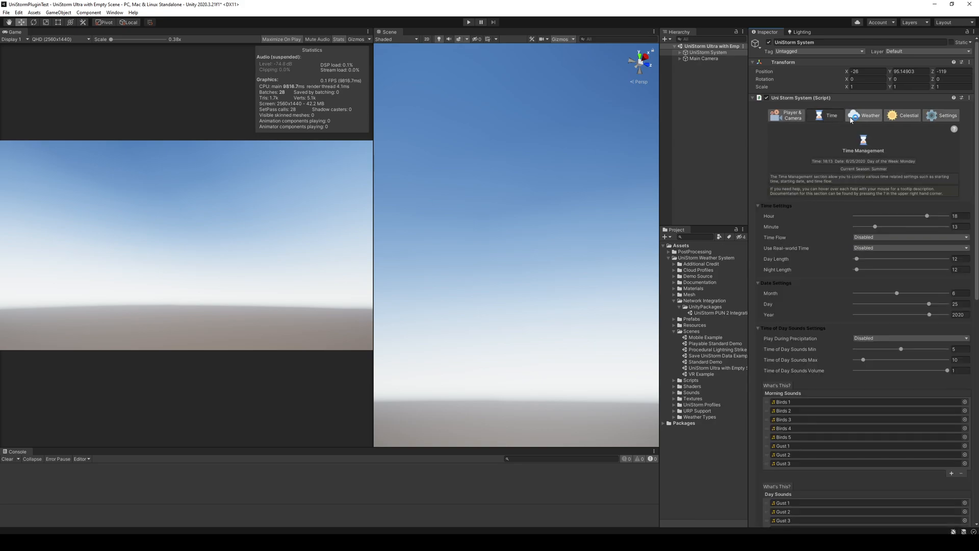
left_click(900, 121)
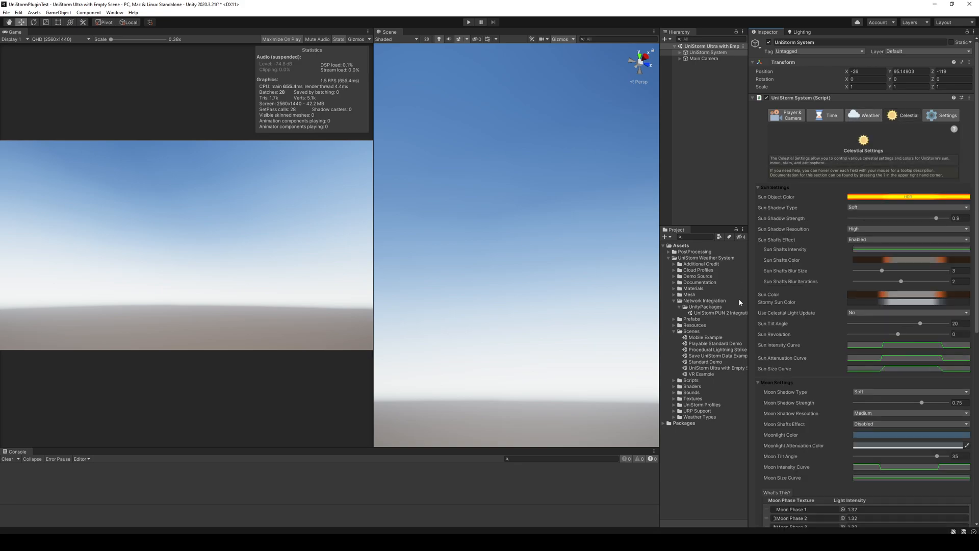
Step: Widen the project file list and examine UniStorm's Demo Source terrain assets, Additional Credit text and Cloud Profiles folder
left_click_drag(658, 278, 597, 274)
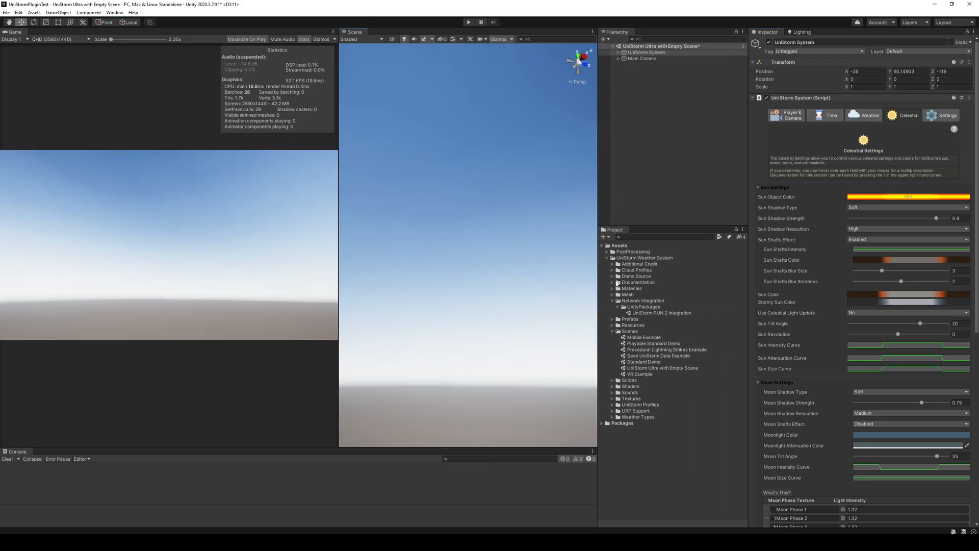
left_click(613, 277)
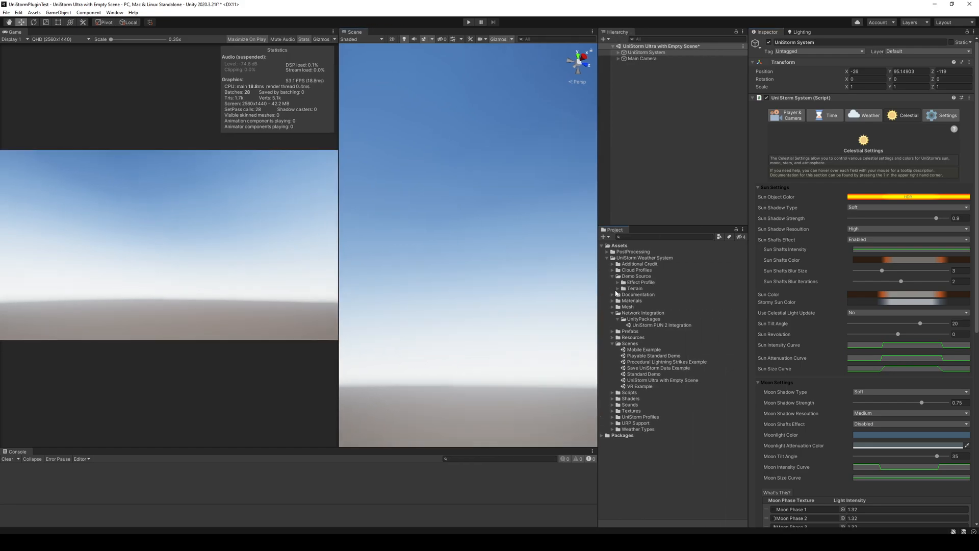
left_click(617, 289)
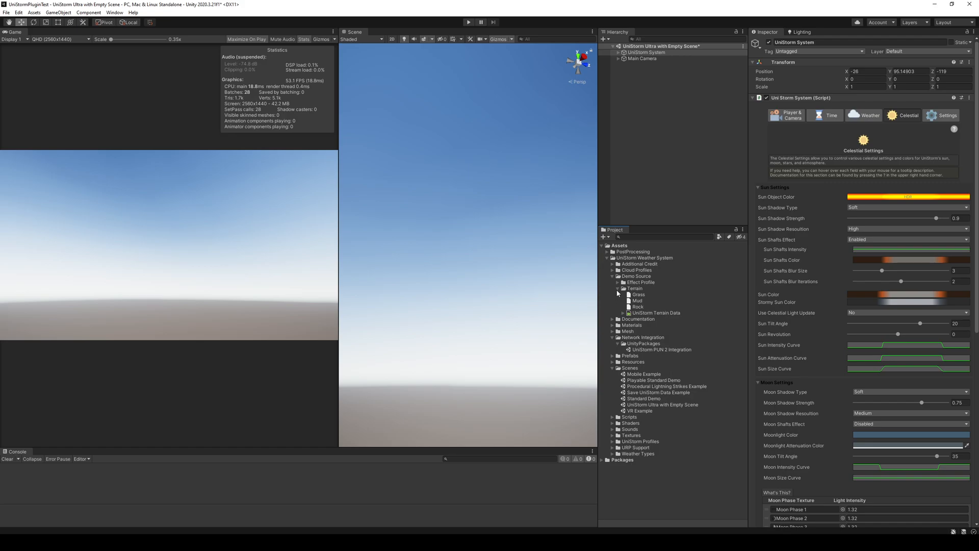
left_click(617, 289)
left_click(613, 264)
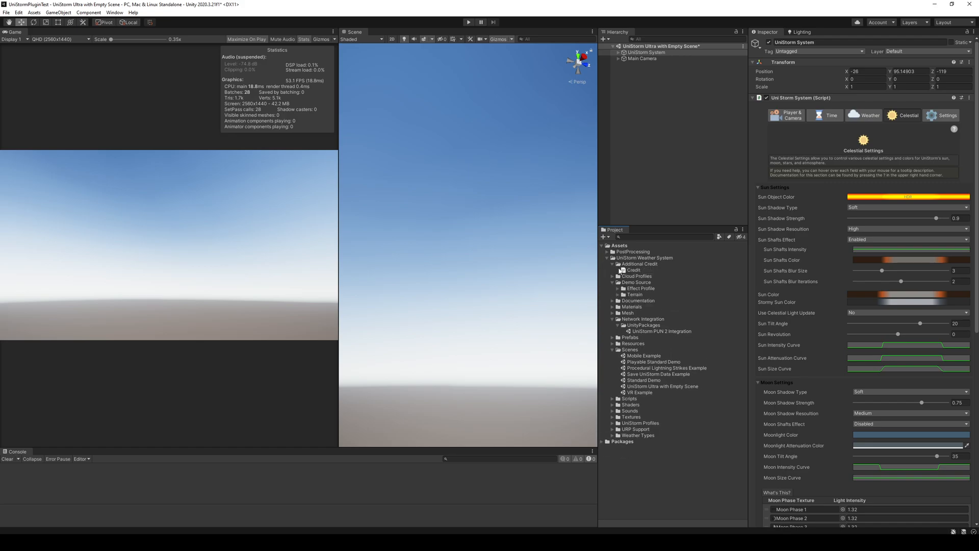
left_click(623, 270)
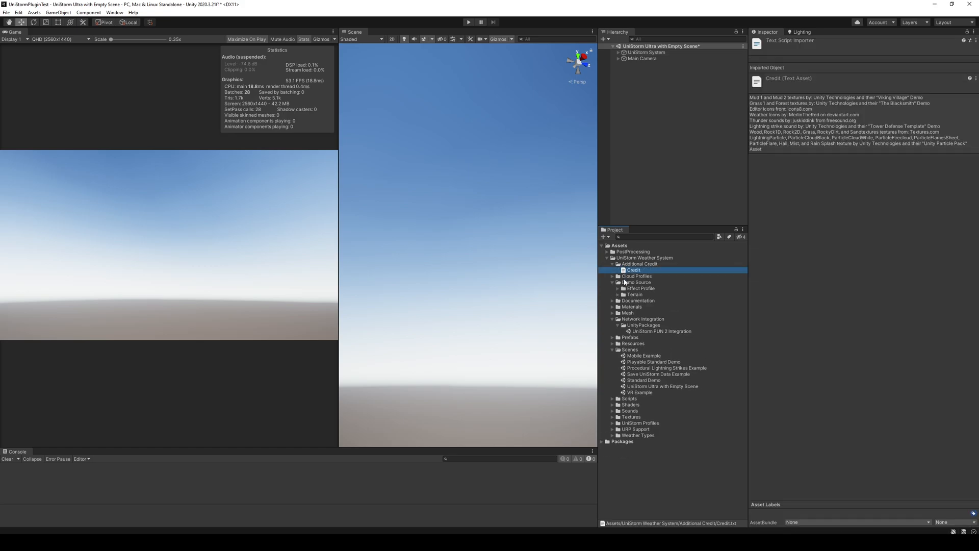
left_click(628, 275)
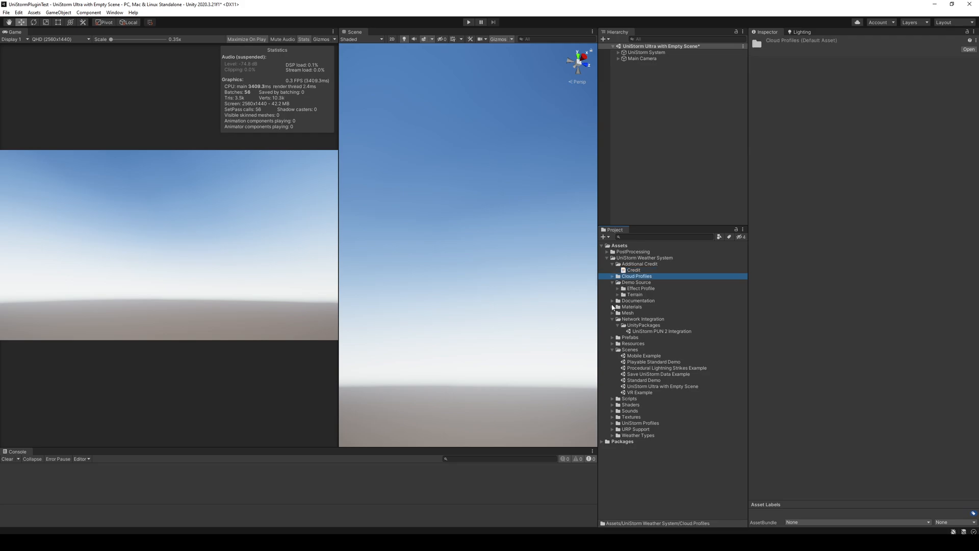
Step: Expand UniStorm's Documentation, Resources, Weather Types and URP Support folders, and view the READ THIS FIRST file
left_click(612, 301)
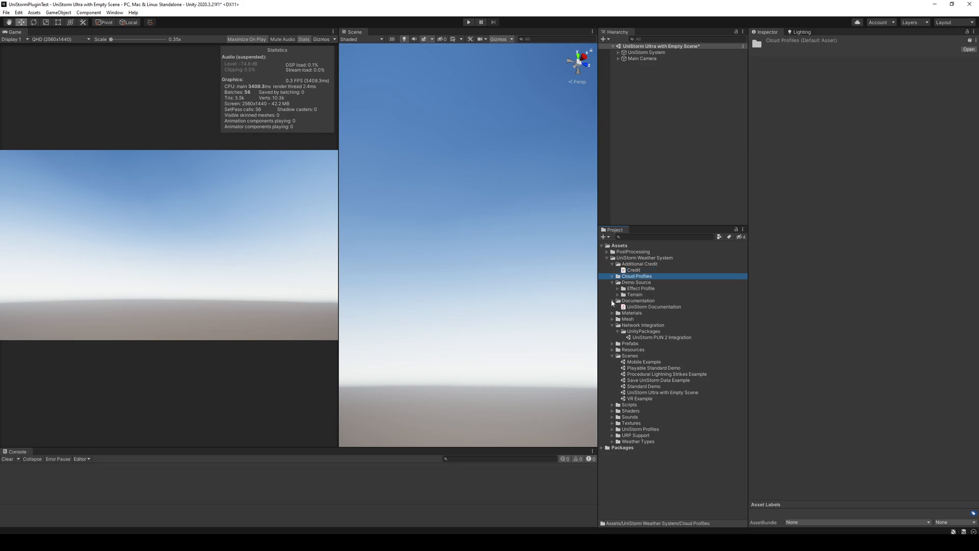
left_click(612, 349)
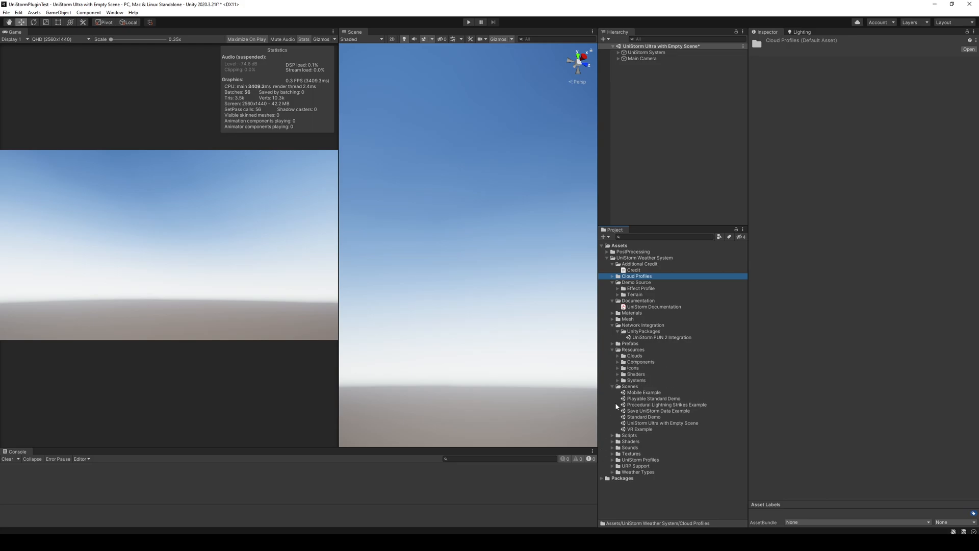
left_click(612, 472)
left_click(613, 466)
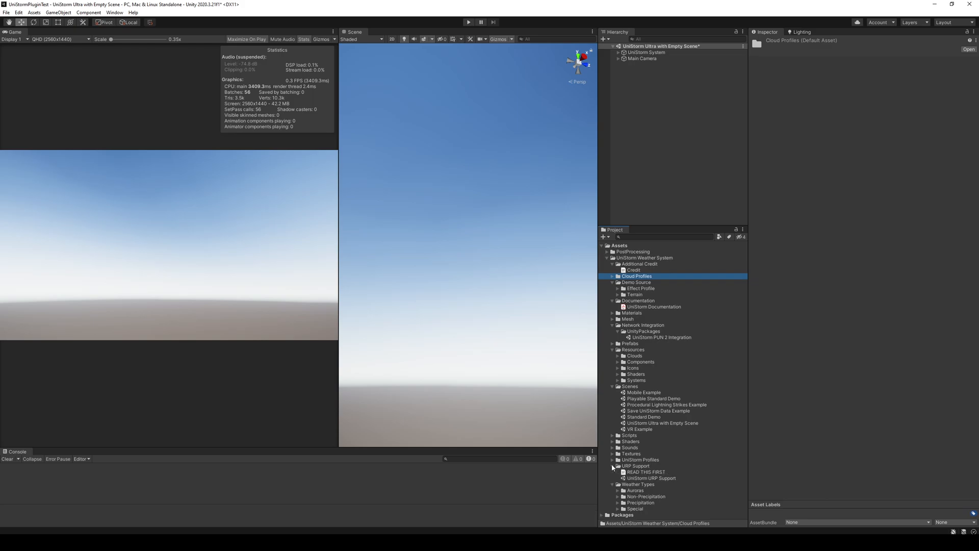
left_click(628, 473)
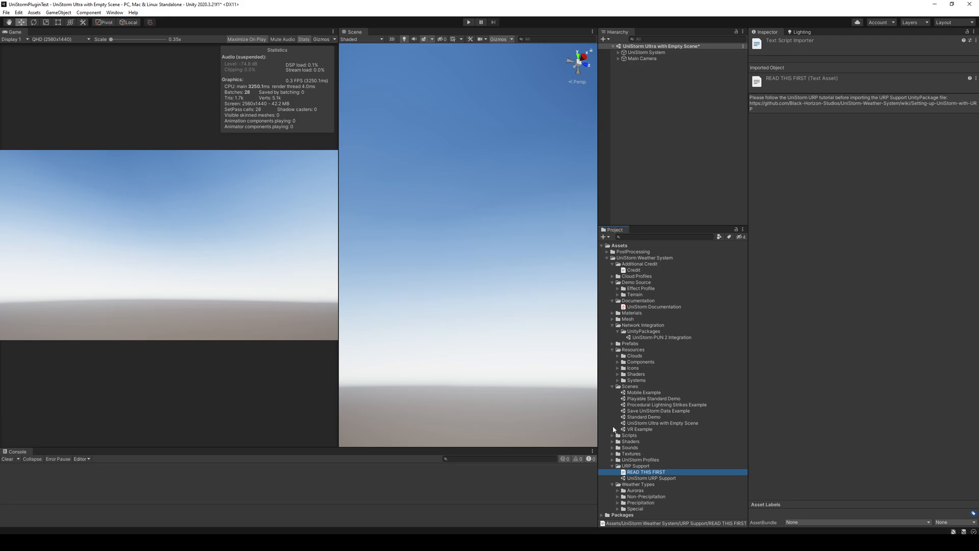
Step: Try to reopen the UniStorm Ultra with Empty Scene, and expand the Main Camera and UniStorm System objects in its hierarchy
double_click(642, 424)
left_click(531, 288)
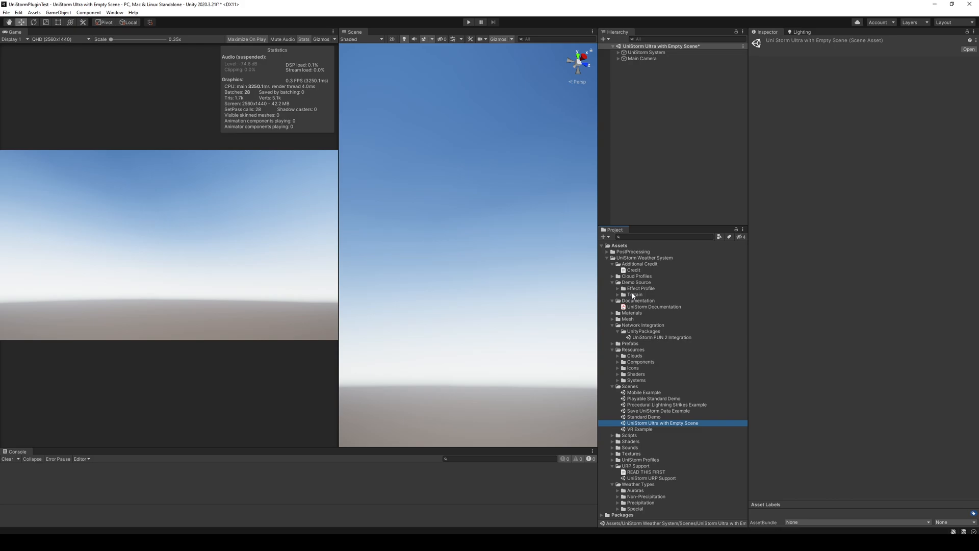
left_click(645, 59)
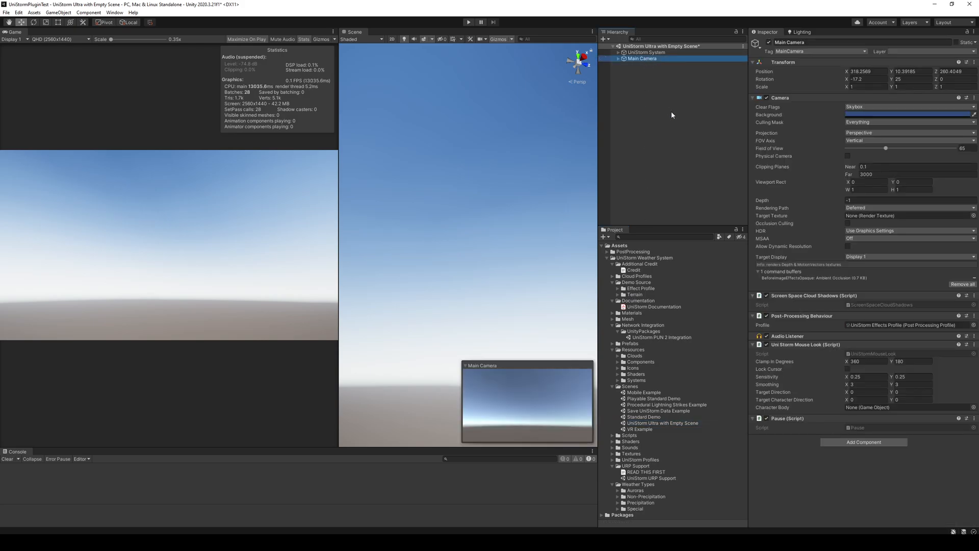
key("Right")
key("Down")
key("Up")
key("Up")
key("Right")
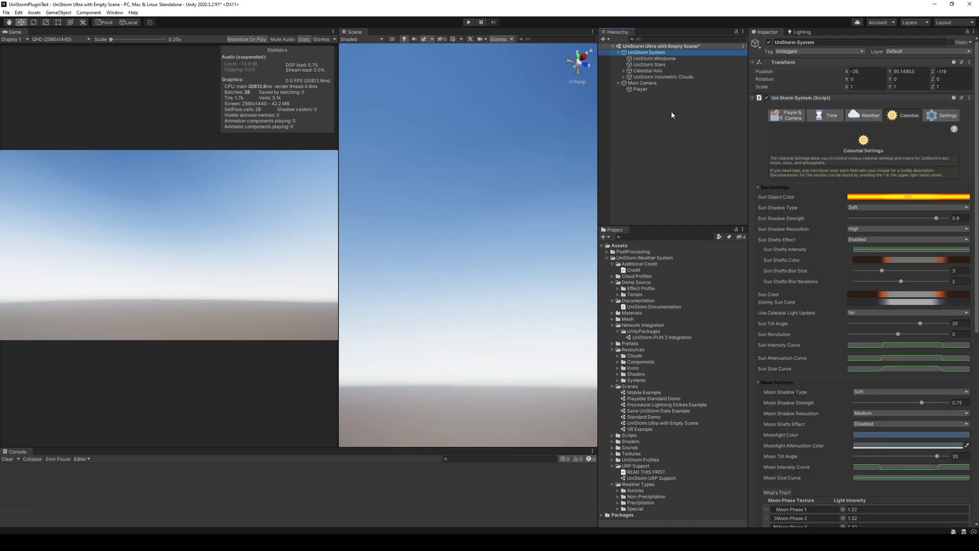
Step: Inspect the UniStorm System's child objects, including UniStorm Stars, Celestial Axis and UniStorm Volumetric Clouds, and return to the parent object
key("Down")
key("Down")
key("Down")
key("Down")
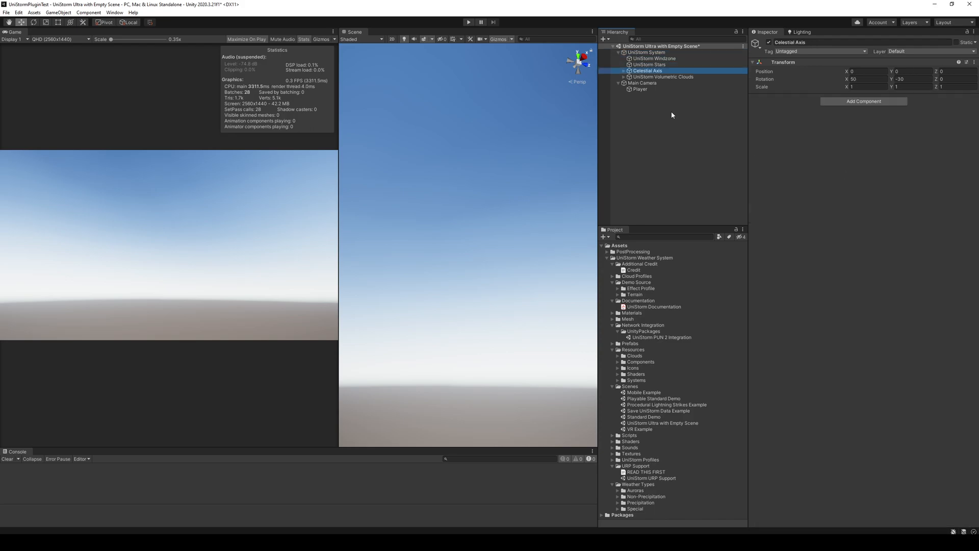
key("Right")
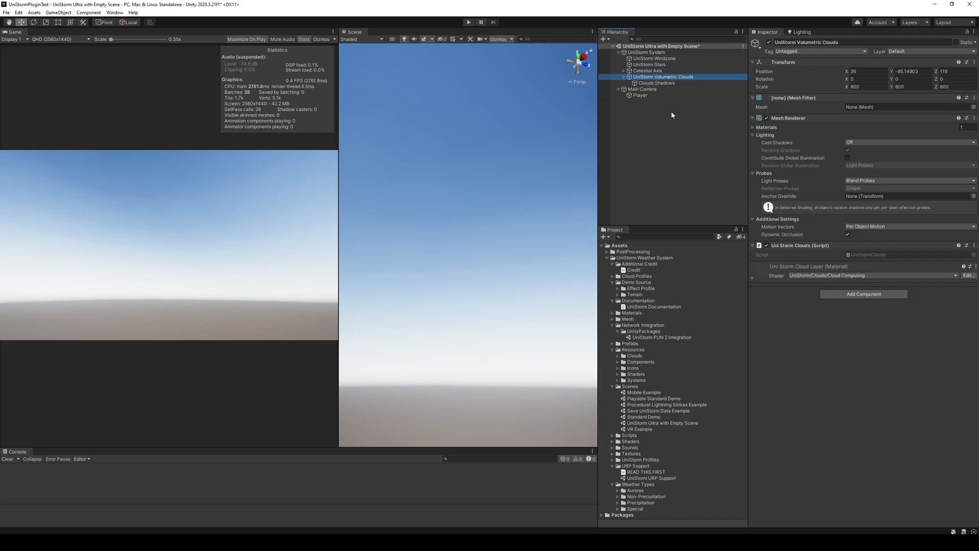
key("Down")
key("Up")
key("Up")
key("Up")
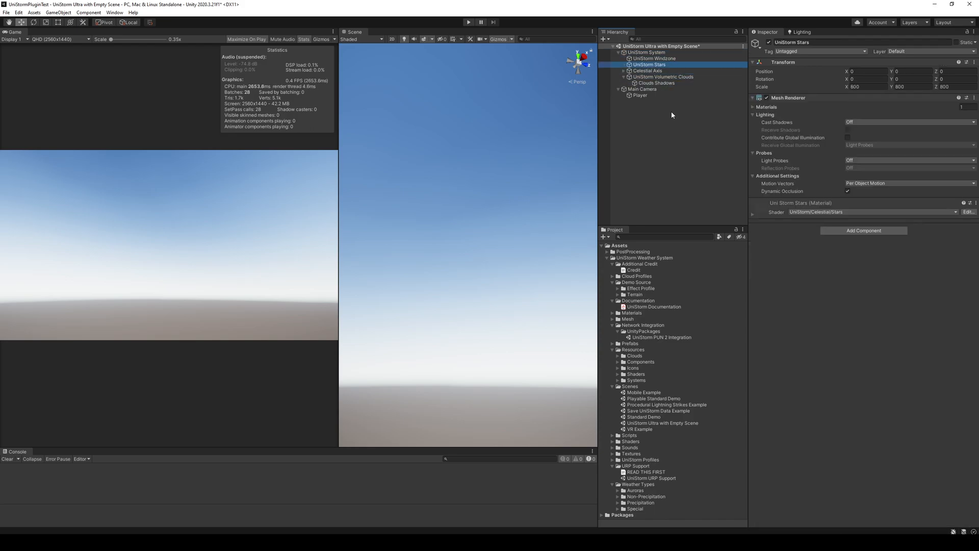
key("Up")
key("Up")
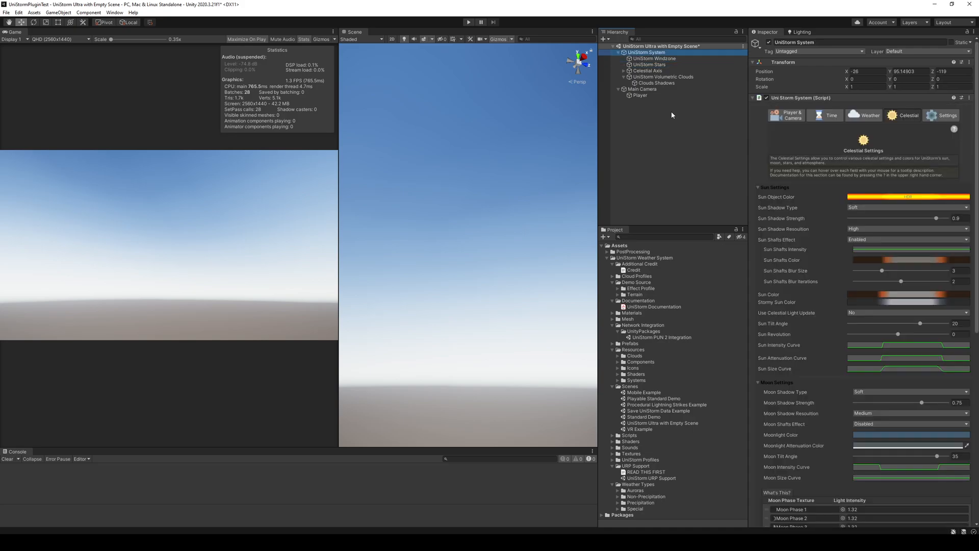
Step: Collapse the Cloud, Fog, Weather and Lightning Settings groups in the UniStorm System's Weather section
left_click(937, 119)
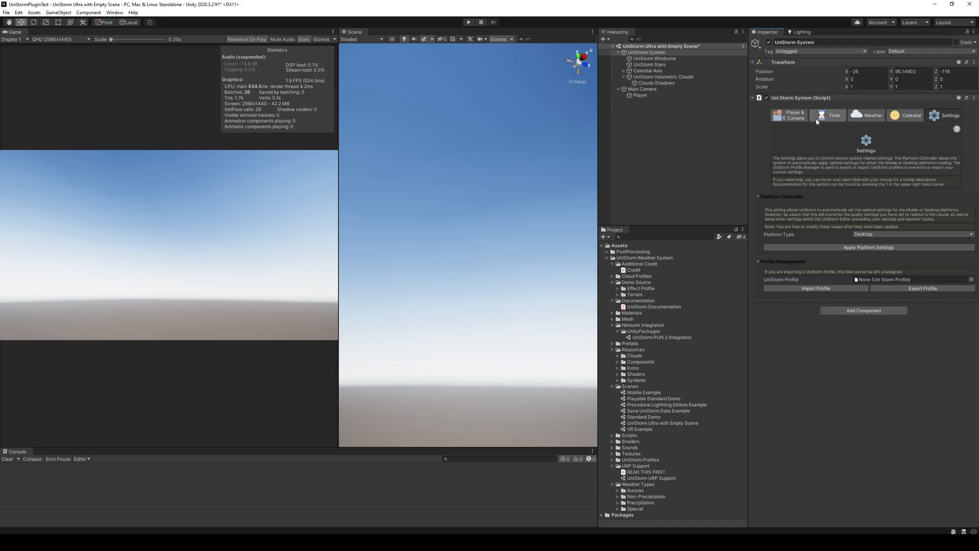
left_click(865, 120)
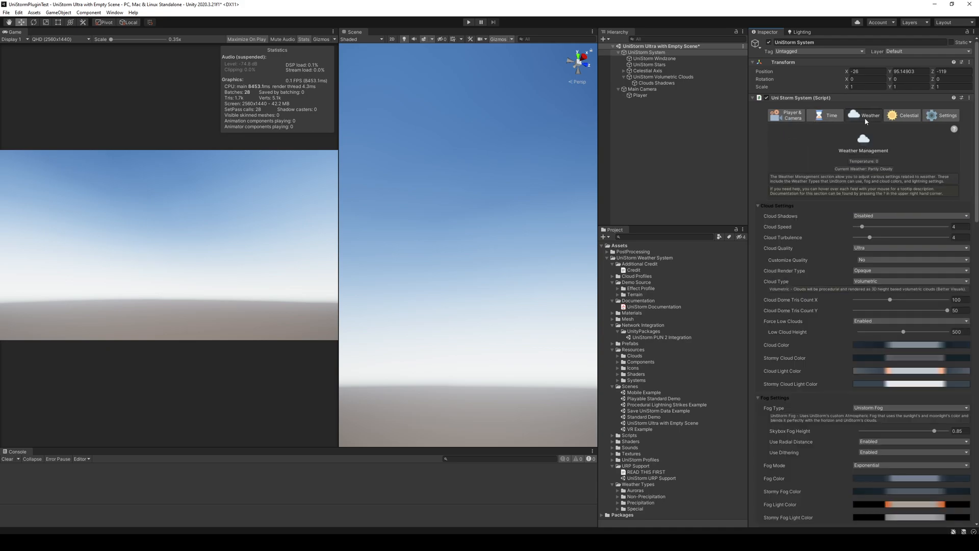
left_click(777, 206)
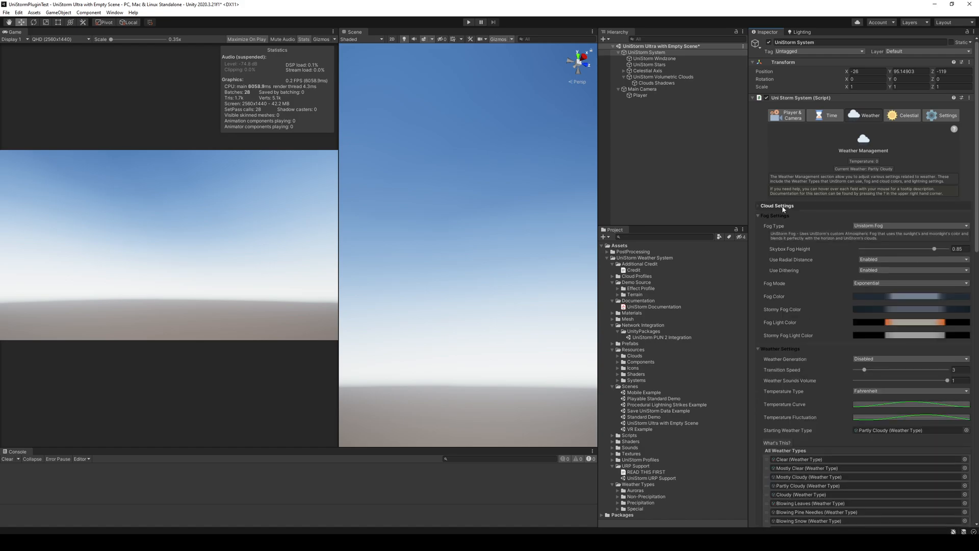
left_click(781, 216)
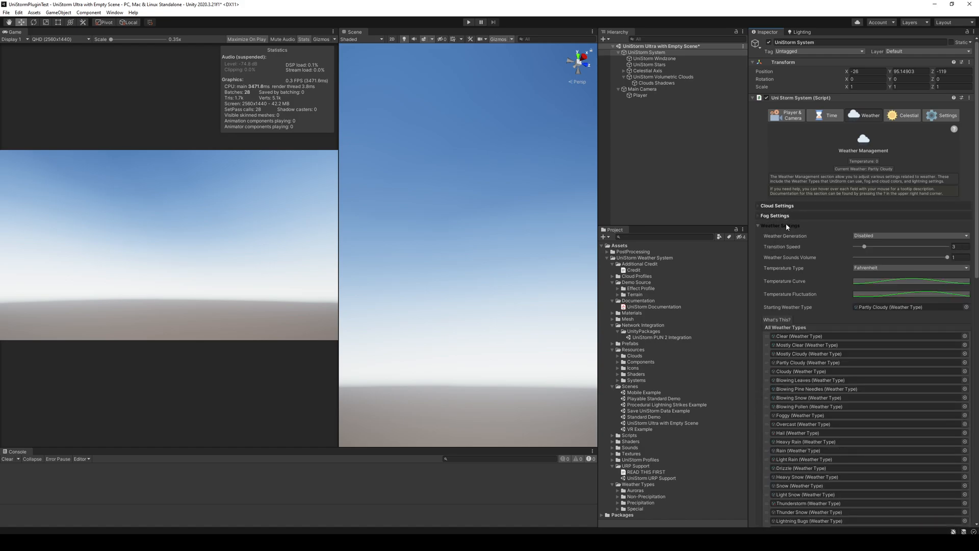
left_click(787, 226)
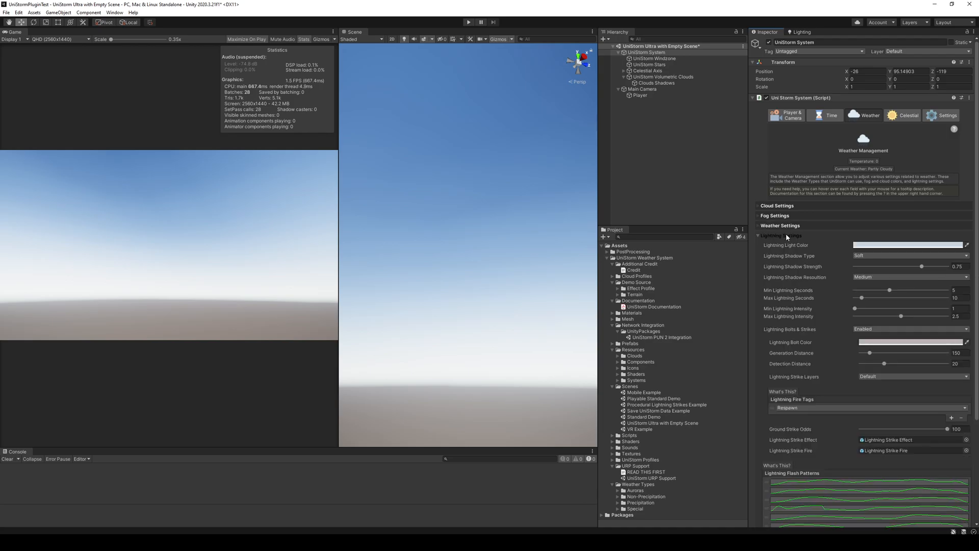
left_click(787, 236)
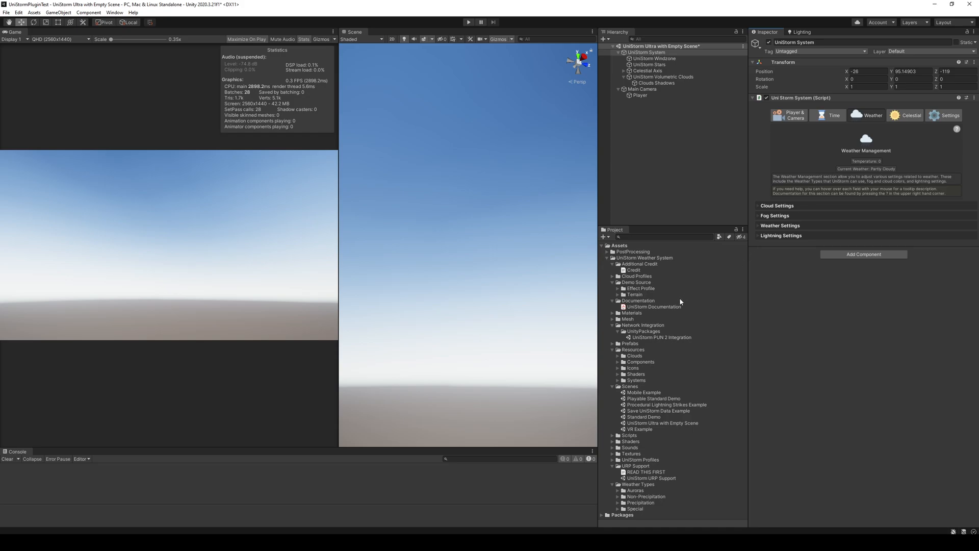
Step: Open the UniStorm Documentation file from the project's Documentation folder
double_click(657, 307)
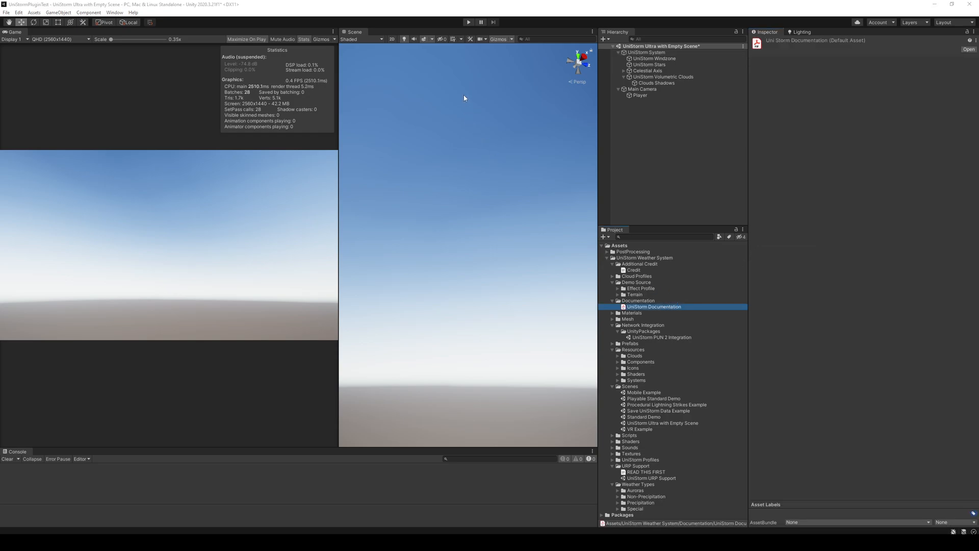